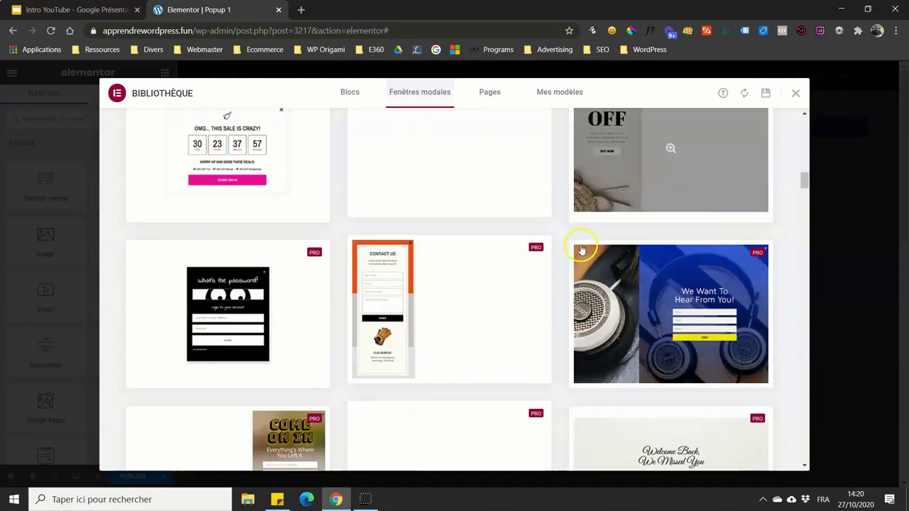
Step: Look through the ready-made popup templates in the library, return to the first ones, and close the library
{"action": "scroll", "coordinate": [561, 241], "scroll_direction": "down", "scroll_amount": 1}
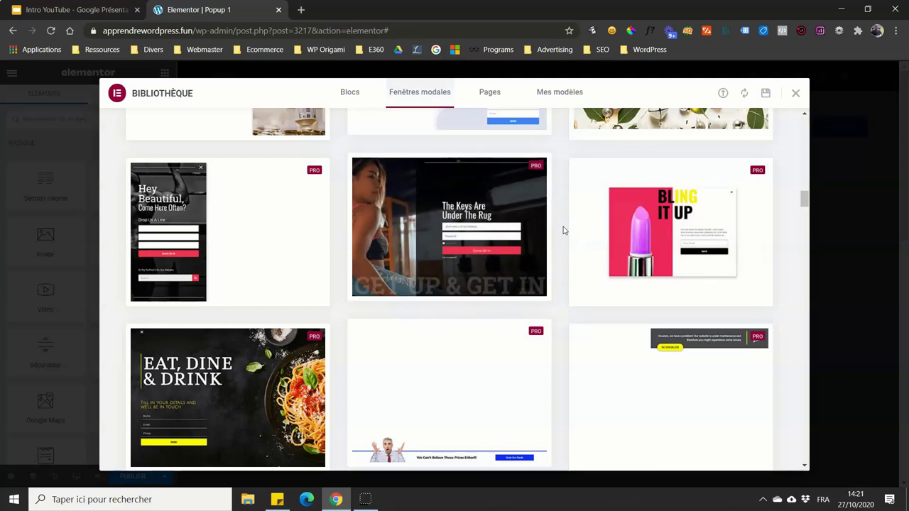
{"action": "scroll", "coordinate": [564, 230], "scroll_direction": "down", "scroll_amount": 10}
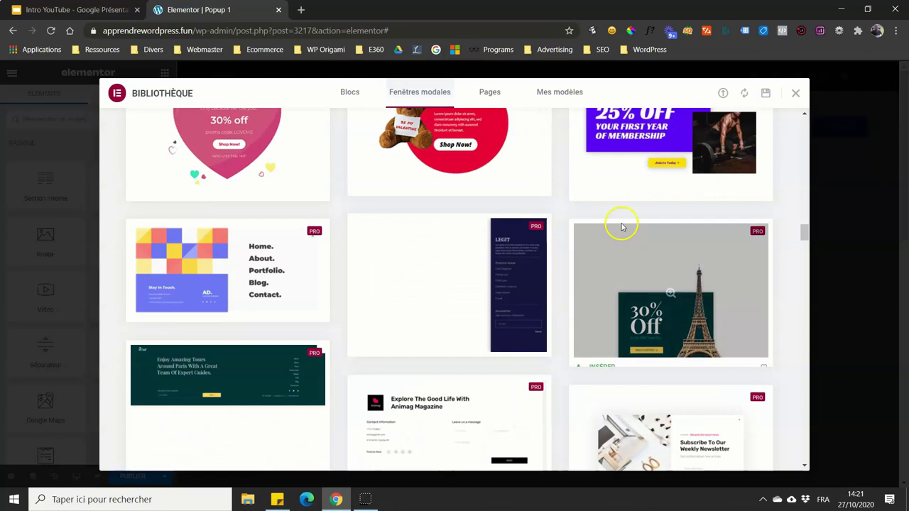
{"action": "scroll", "coordinate": [580, 226], "scroll_direction": "down", "scroll_amount": 12}
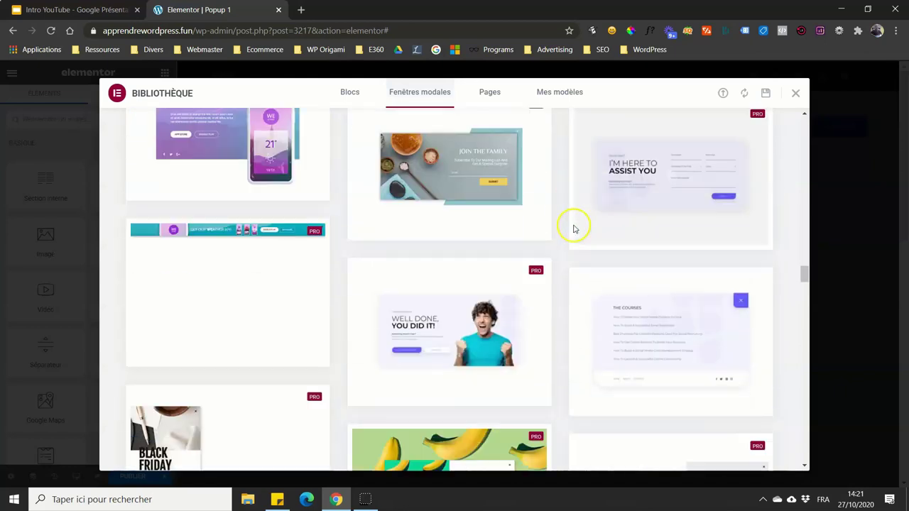
{"action": "scroll", "coordinate": [572, 226], "scroll_direction": "down", "scroll_amount": 10}
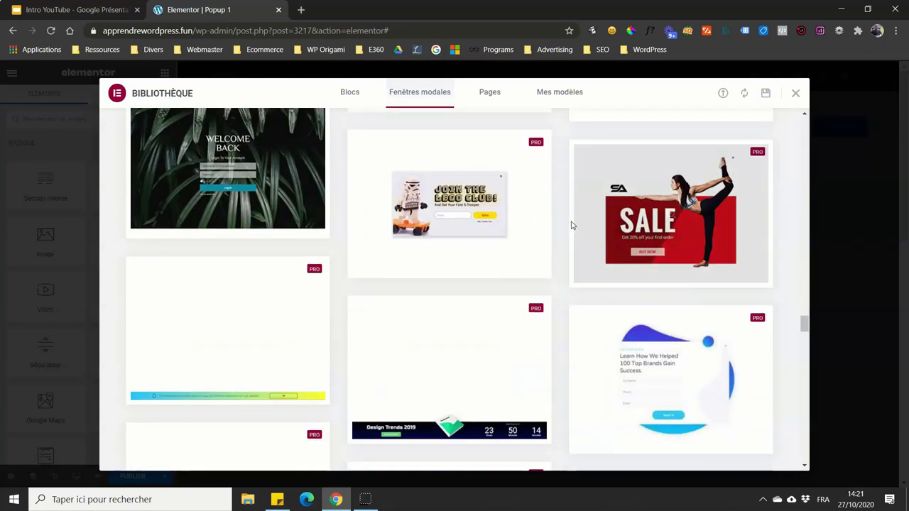
{"action": "scroll", "coordinate": [568, 222], "scroll_direction": "down", "scroll_amount": 8}
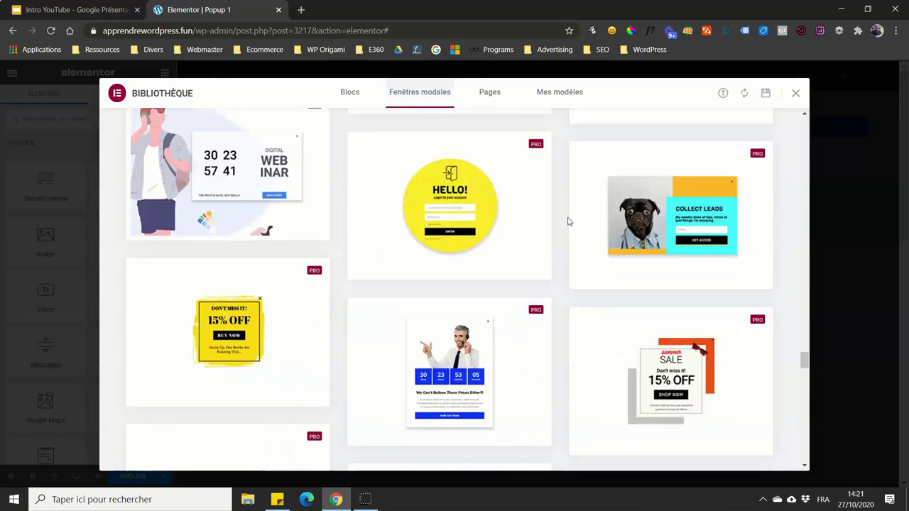
{"action": "scroll", "coordinate": [568, 221], "scroll_direction": "down", "scroll_amount": 3}
{"action": "scroll", "coordinate": [565, 223], "scroll_direction": "down", "scroll_amount": 9}
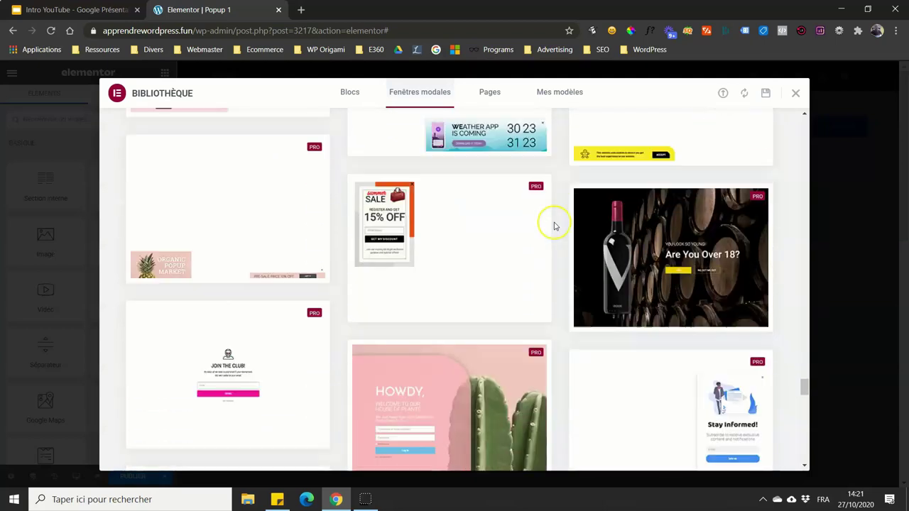
{"action": "scroll", "coordinate": [555, 226], "scroll_direction": "down", "scroll_amount": 3}
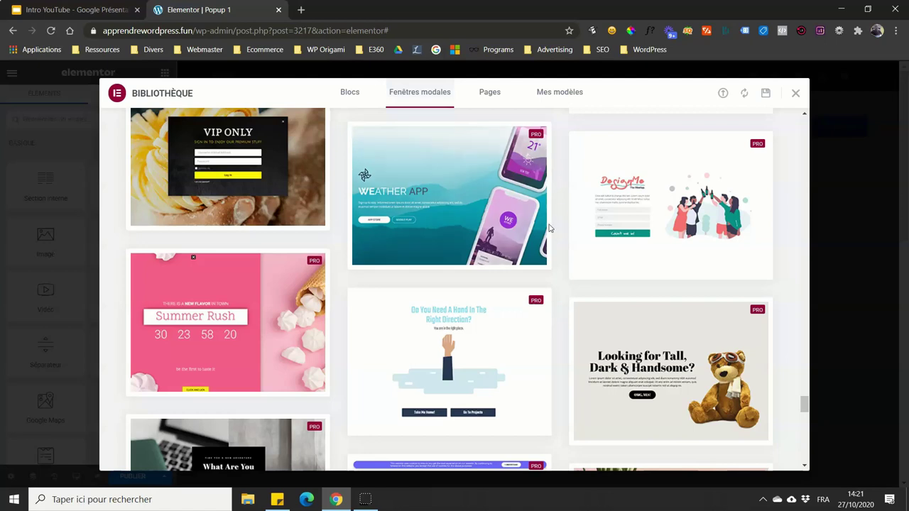
{"action": "scroll", "coordinate": [560, 210], "scroll_direction": "down", "scroll_amount": 3}
{"action": "scroll", "coordinate": [560, 210], "scroll_direction": "down", "scroll_amount": 8}
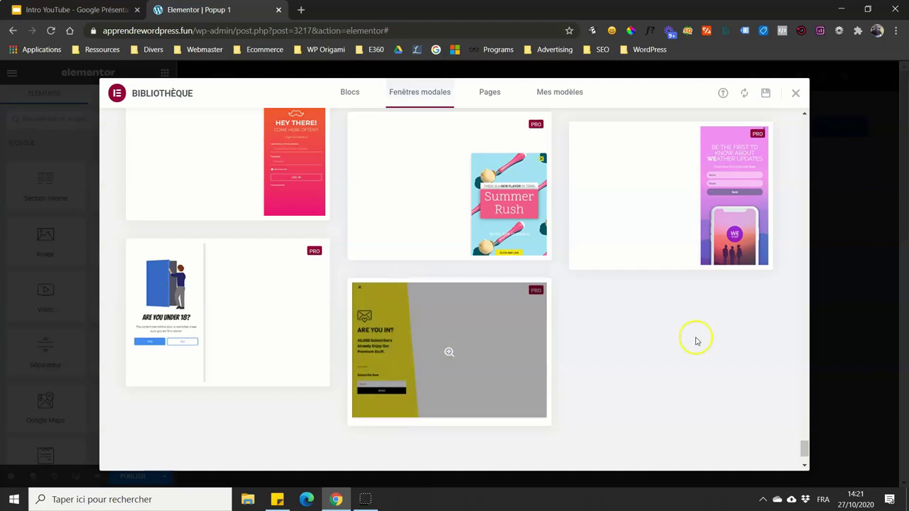
{"action": "scroll", "coordinate": [806, 449], "scroll_direction": "up", "scroll_amount": 1}
{"action": "left_click_drag", "start_coordinate": [806, 449], "coordinate": [779, 105]}
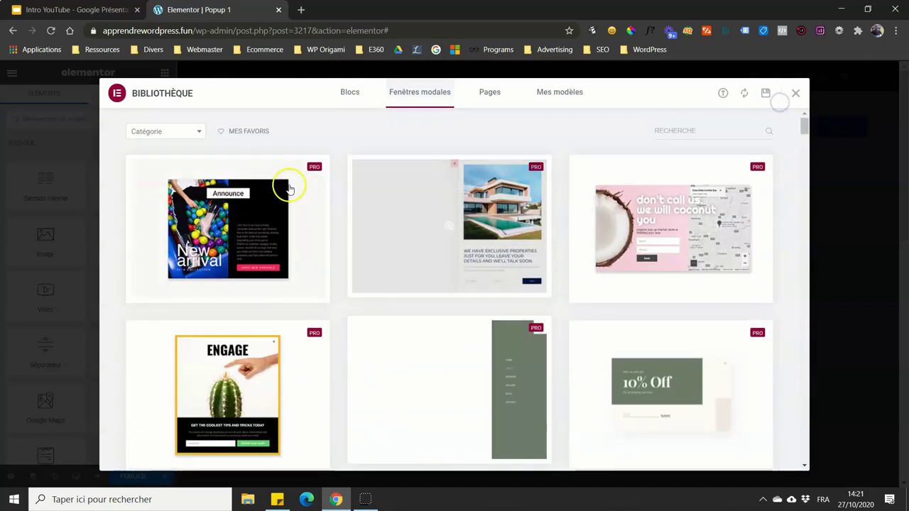
{"action": "left_click", "coordinate": [796, 94]}
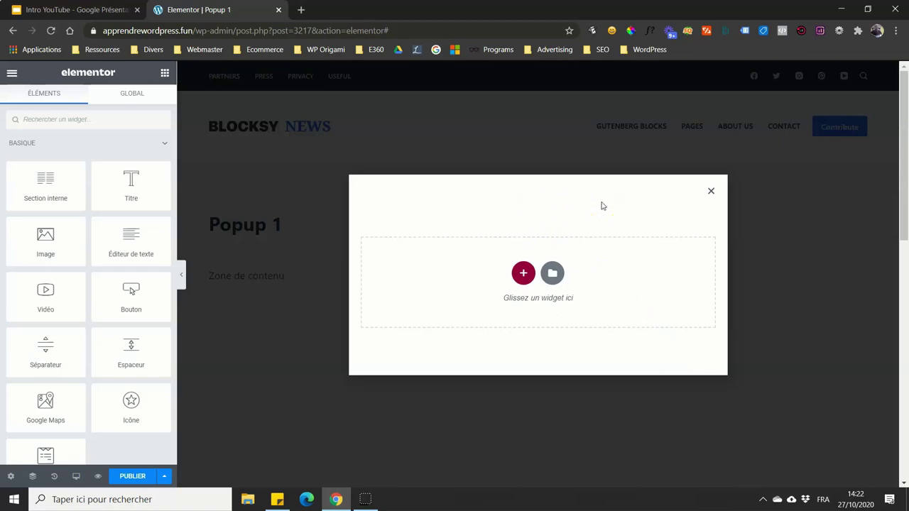
Step: Add a new section with a single-column structure to the empty popup
{"action": "left_click", "coordinate": [523, 274]}
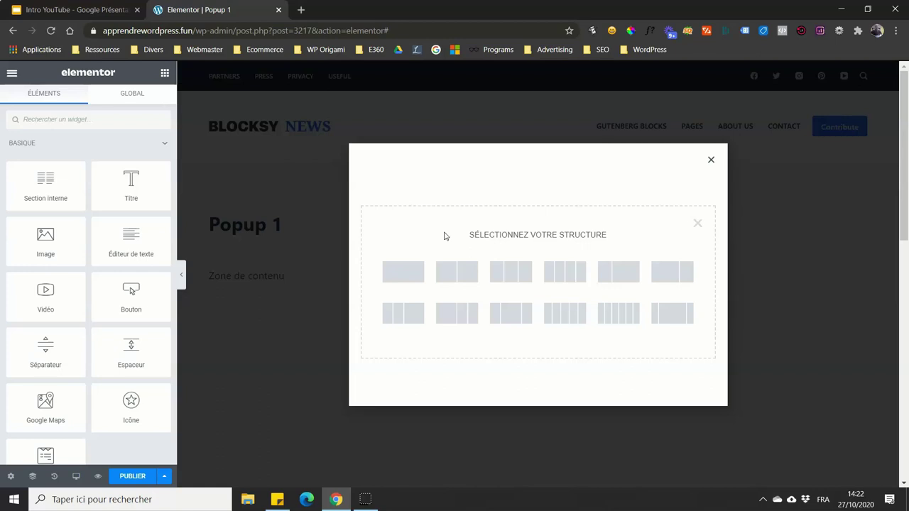
{"action": "left_click", "coordinate": [402, 273]}
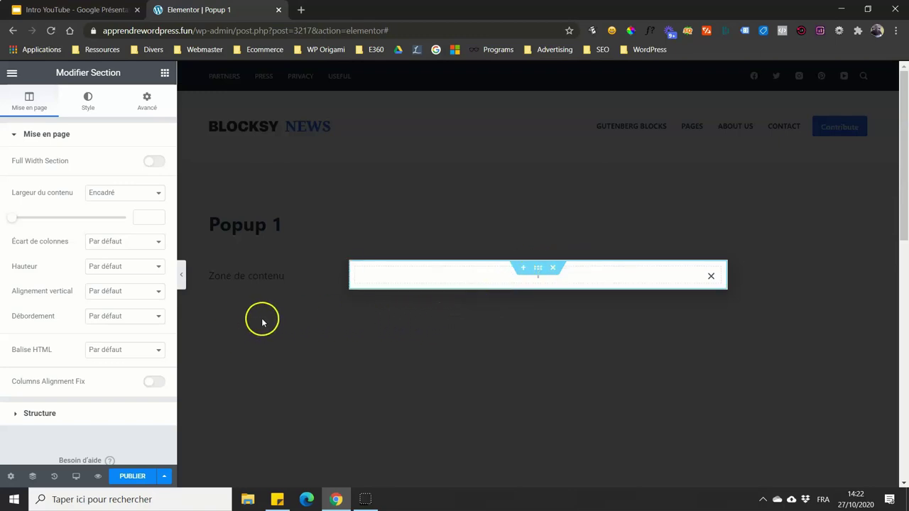
Step: Review the popup's general, style and advanced settings, returning to its layout options
{"action": "left_click", "coordinate": [10, 478]}
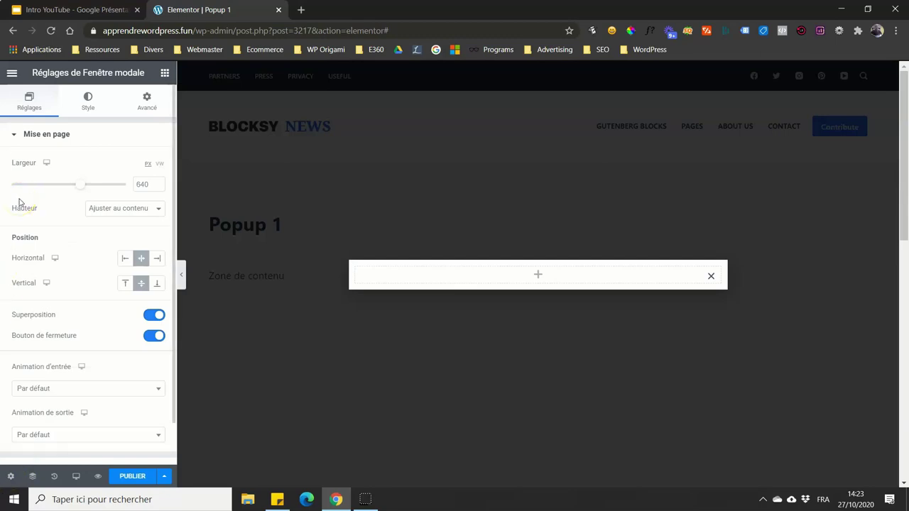
{"action": "left_click", "coordinate": [35, 103]}
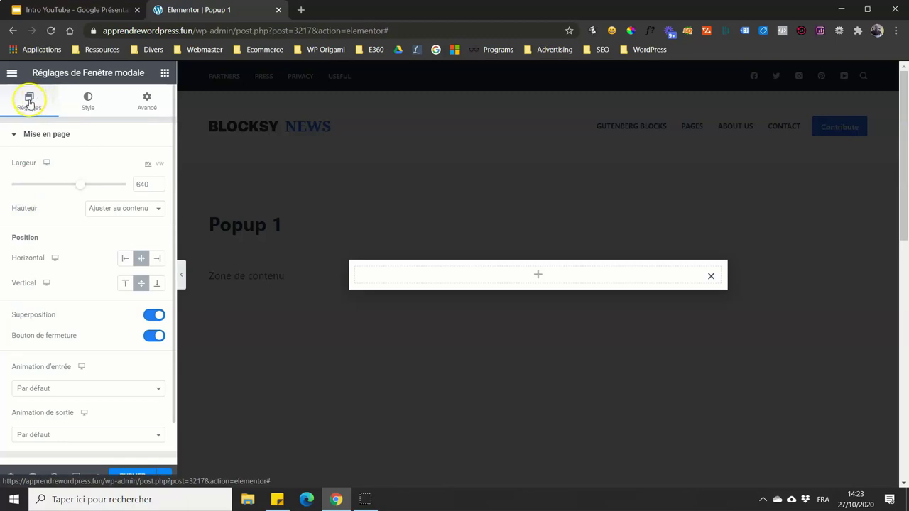
{"action": "left_click", "coordinate": [136, 108]}
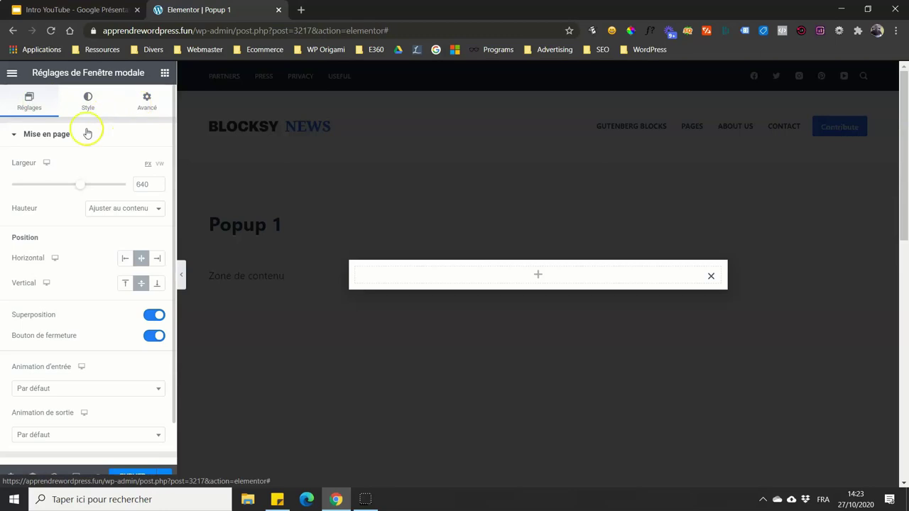
{"action": "scroll", "coordinate": [43, 145], "scroll_direction": "down", "scroll_amount": 1}
{"action": "scroll", "coordinate": [49, 353], "scroll_direction": "up", "scroll_amount": 1}
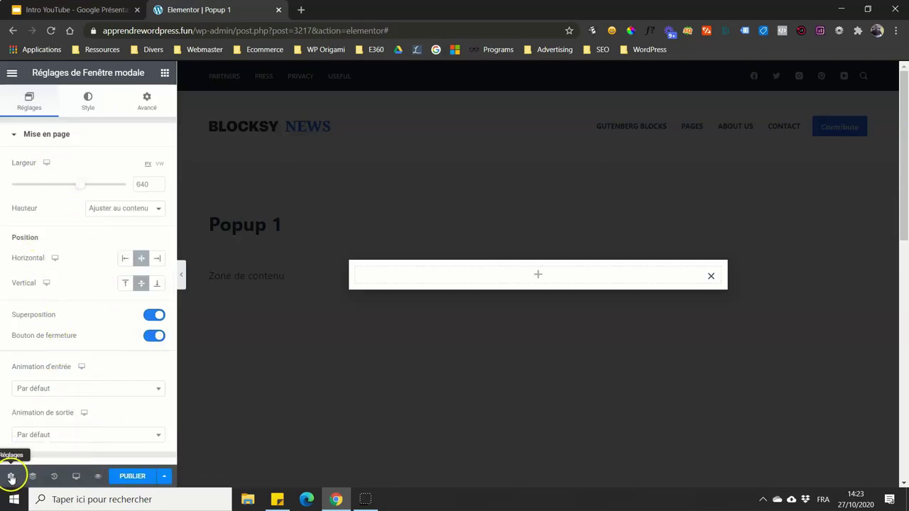
{"action": "left_click", "coordinate": [80, 103]}
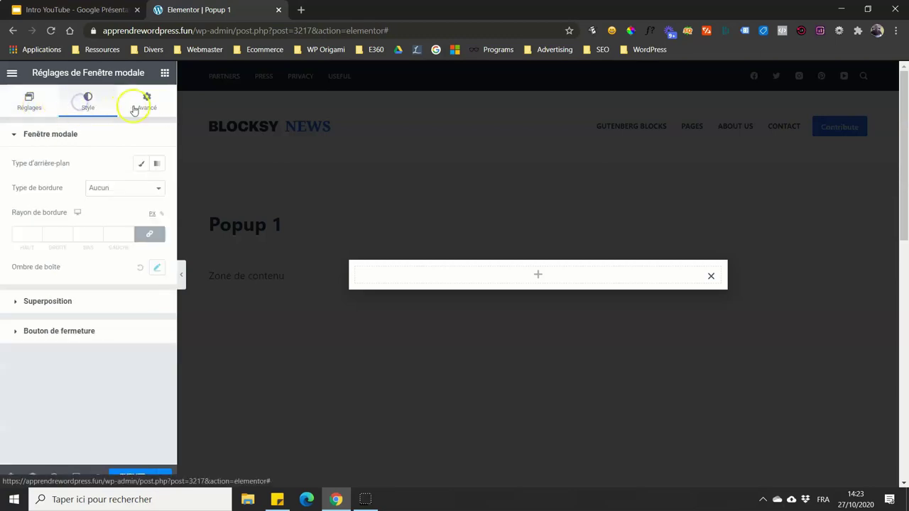
{"action": "left_click", "coordinate": [145, 101]}
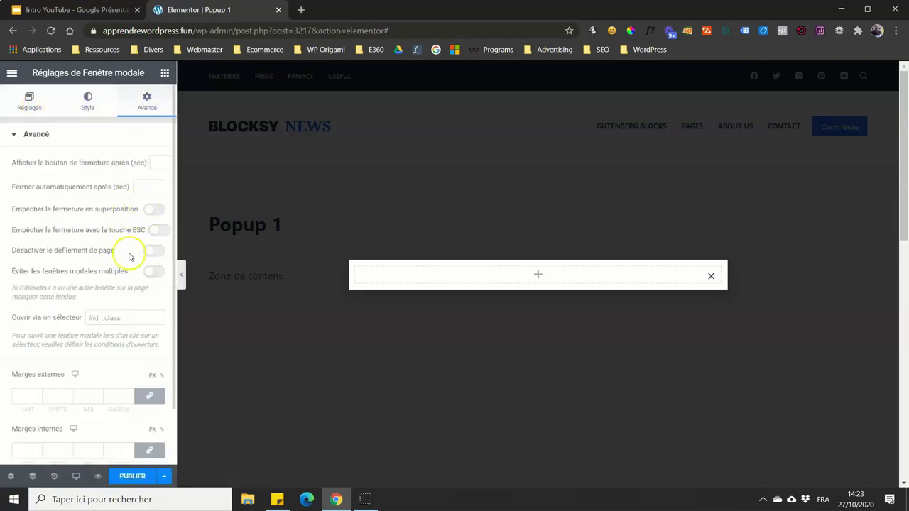
{"action": "left_click", "coordinate": [29, 101]}
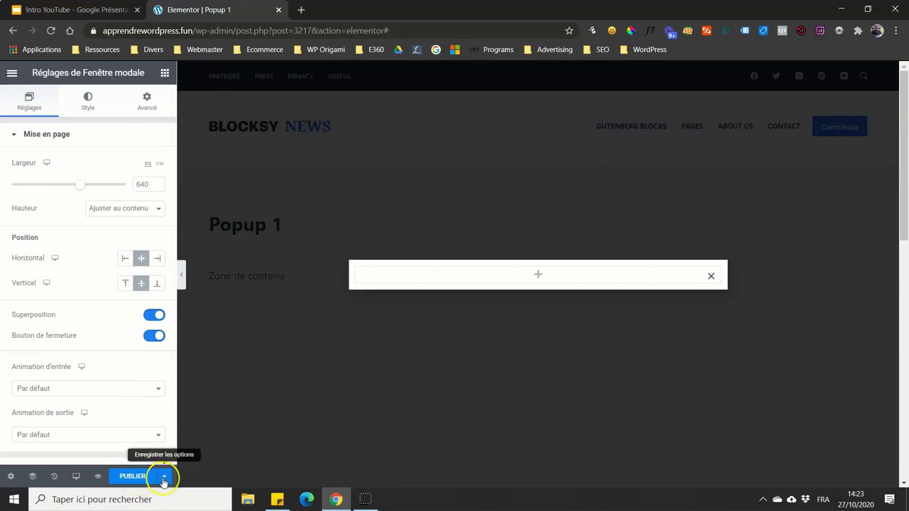
Step: Examine the popup's additional save options, including display conditions, triggers and advanced rules
{"action": "left_click", "coordinate": [163, 479]}
{"action": "left_click", "coordinate": [76, 383]}
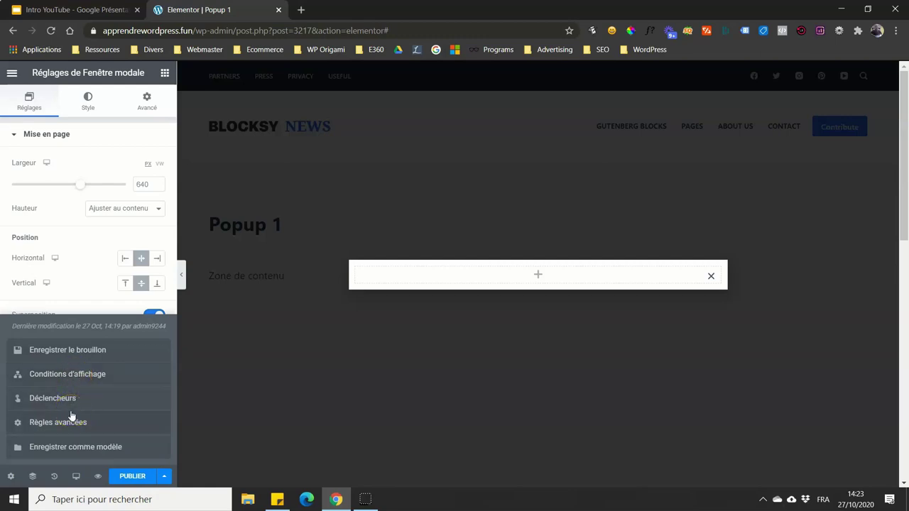
{"action": "left_click", "coordinate": [84, 378]}
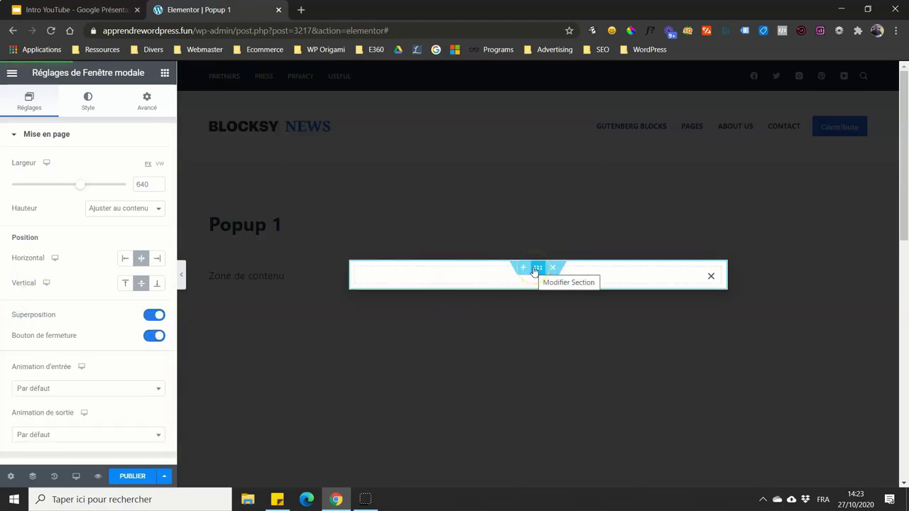
Step: Add a second column to the popup's section beside the existing one
{"action": "left_click", "coordinate": [530, 285]}
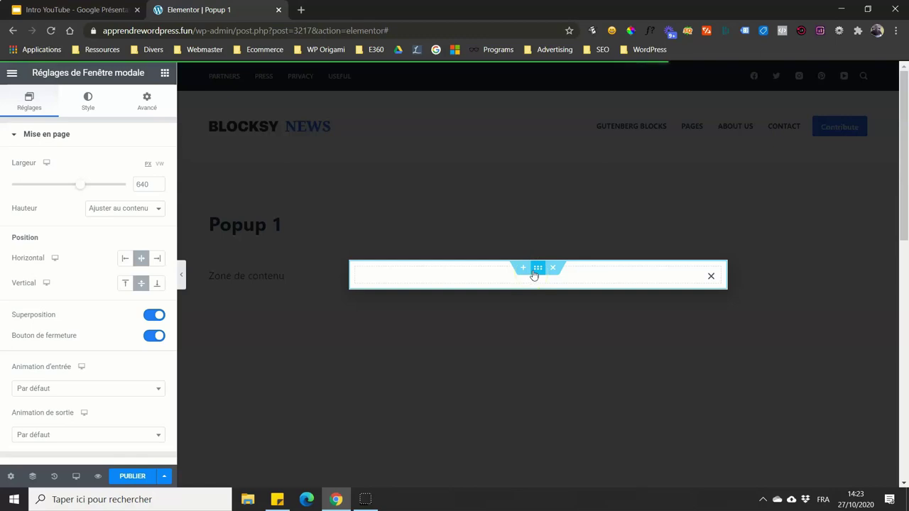
{"action": "left_click", "coordinate": [535, 275]}
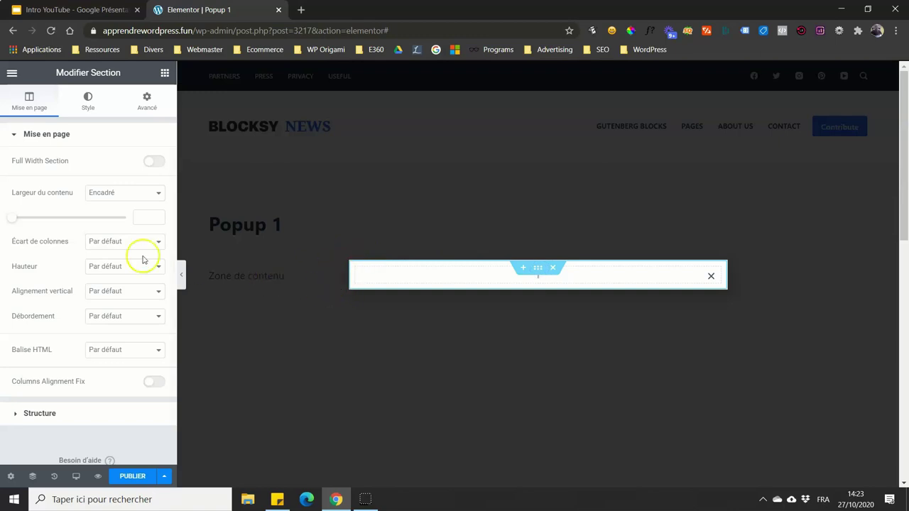
{"action": "right_click", "coordinate": [357, 270]}
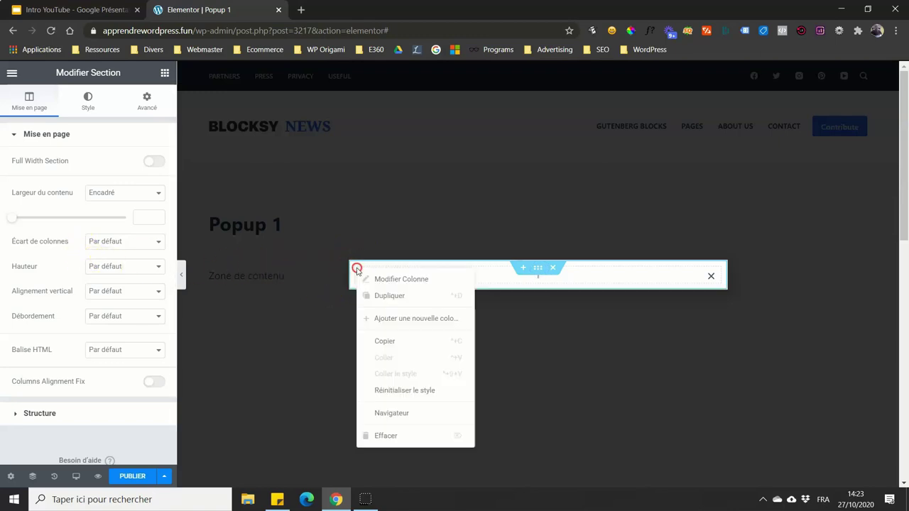
{"action": "left_click", "coordinate": [390, 320]}
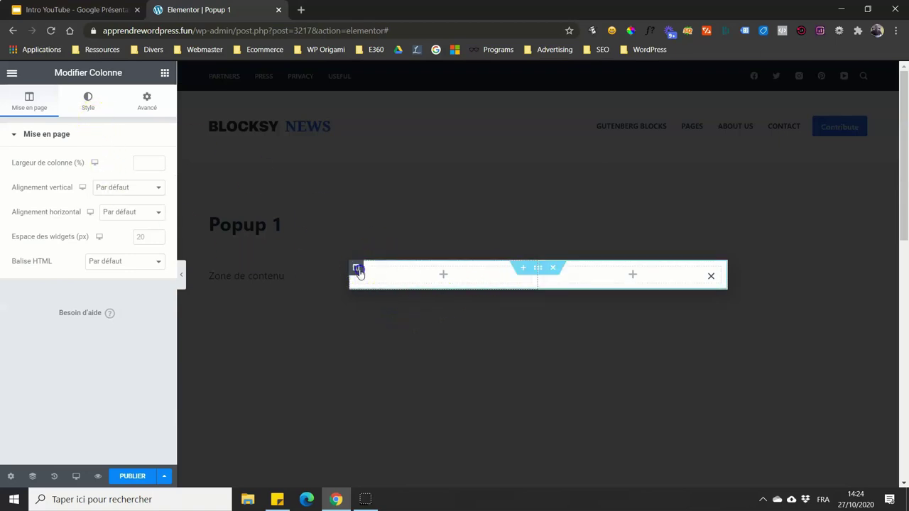
Step: Give the section's left column a classic background using the media library photo of the man and woman dressed in blue
{"action": "left_click", "coordinate": [89, 101]}
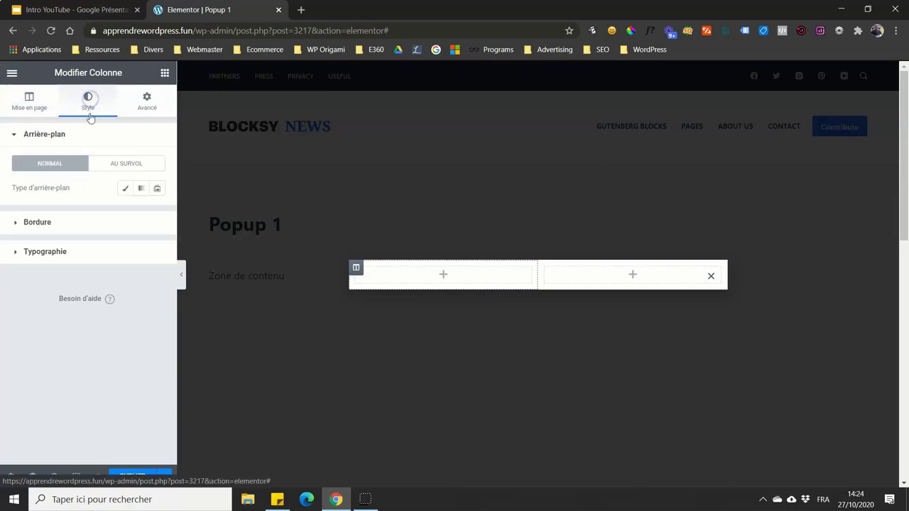
{"action": "left_click", "coordinate": [122, 190]}
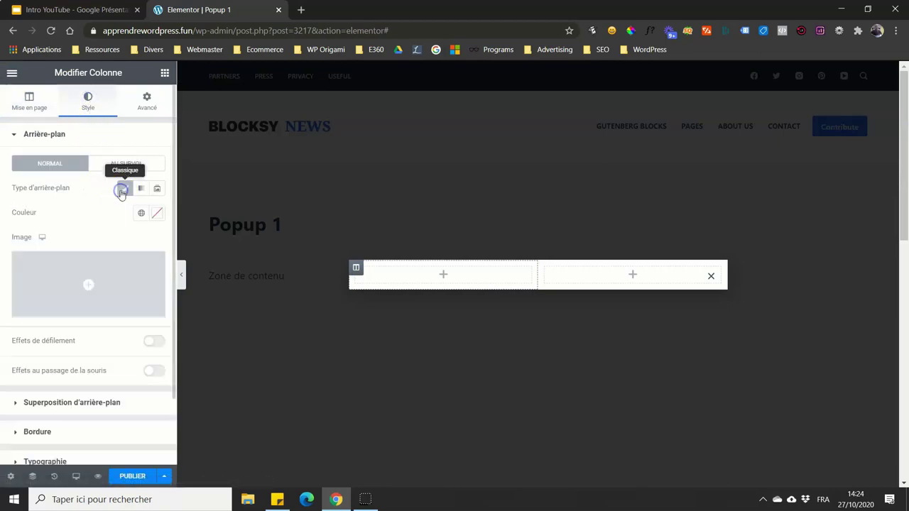
{"action": "left_click", "coordinate": [100, 272]}
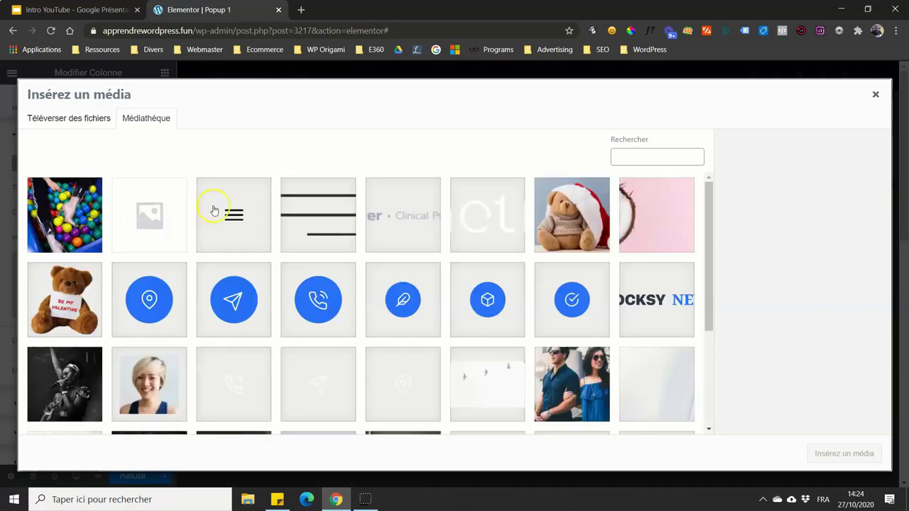
{"action": "scroll", "coordinate": [284, 204], "scroll_direction": "down", "scroll_amount": 3}
{"action": "left_click", "coordinate": [591, 230]}
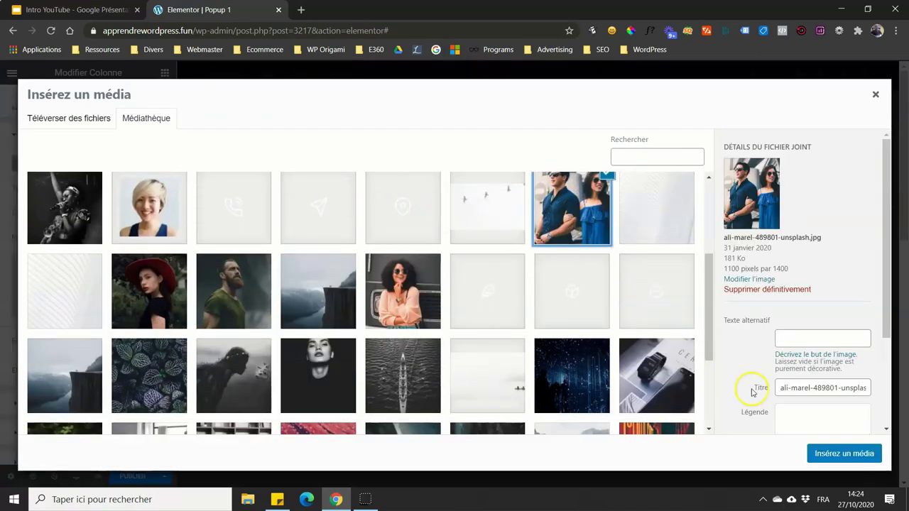
{"action": "left_click", "coordinate": [817, 453]}
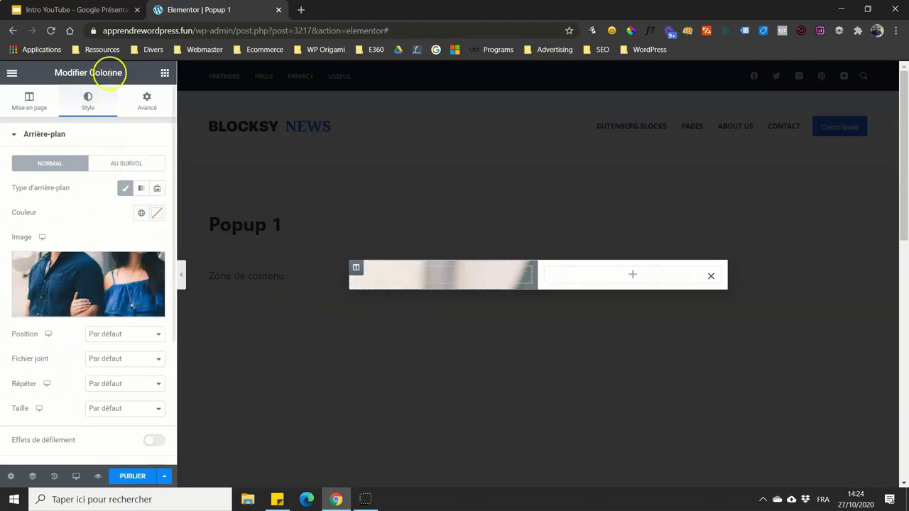
Step: Add an Espaceur widget to the left column and set its space to 347 px
{"action": "left_click", "coordinate": [164, 73]}
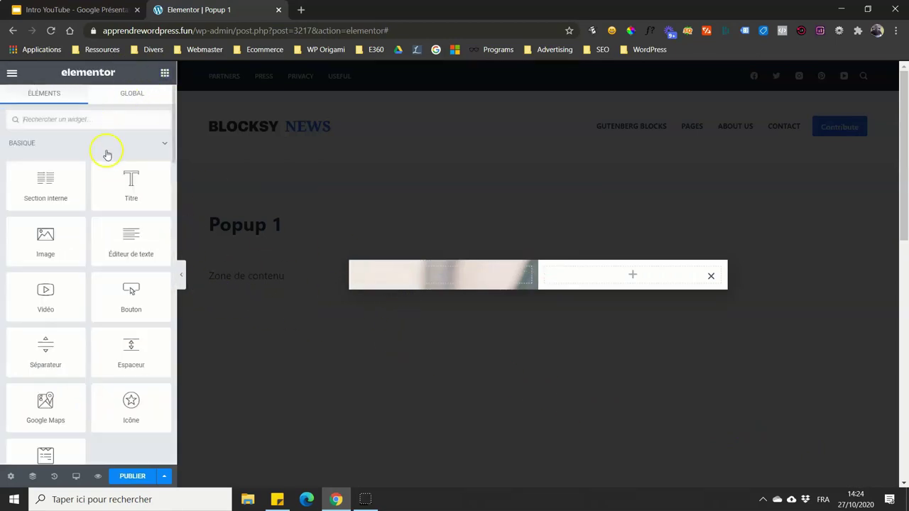
{"action": "type", "text": "esi"}
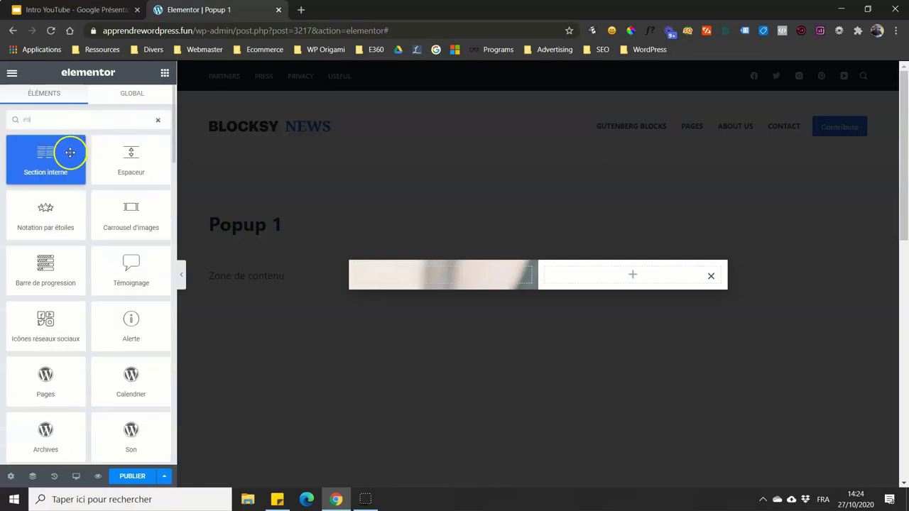
{"action": "left_click_drag", "start_coordinate": [129, 159], "coordinate": [397, 274]}
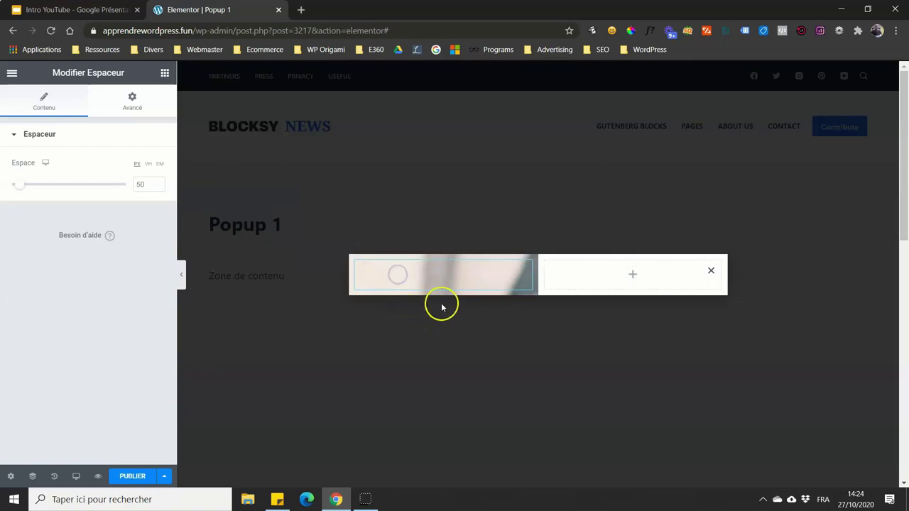
{"action": "left_click_drag", "start_coordinate": [19, 190], "coordinate": [76, 195]}
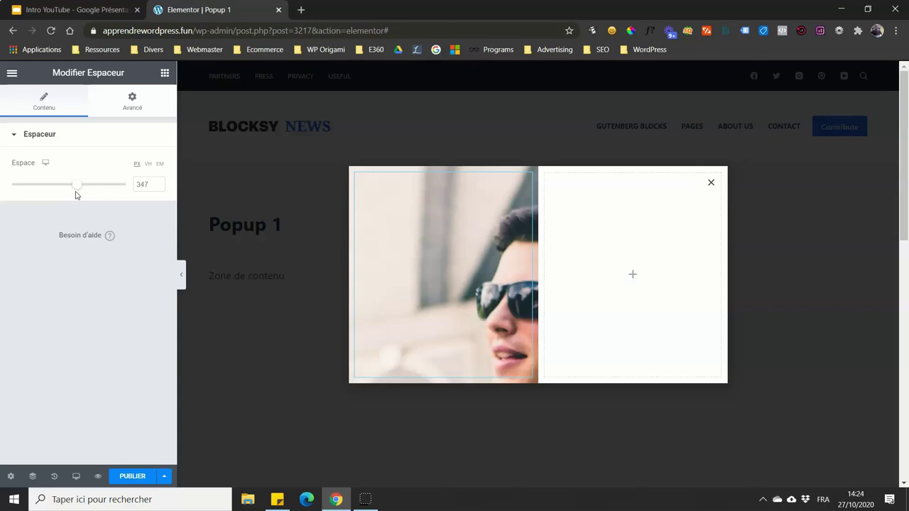
{"action": "mouse_move", "coordinate": [366, 197]}
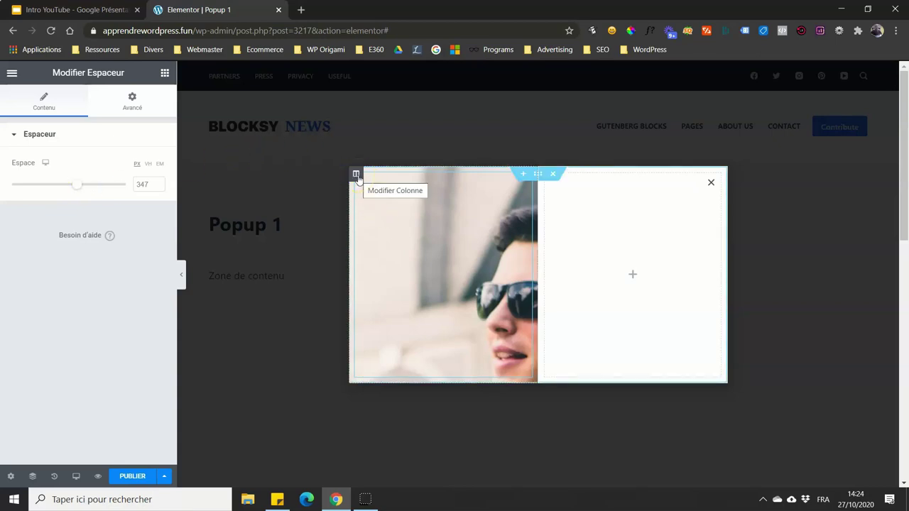
Step: Set the left column's background image to size Couvrir, repeat Non-répété and position Centre centré
{"action": "left_click", "coordinate": [357, 174]}
{"action": "left_click", "coordinate": [88, 101]}
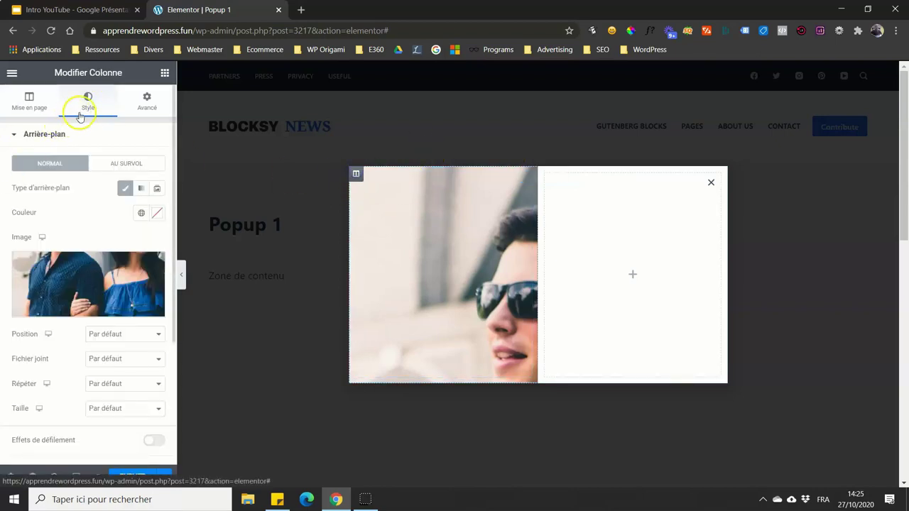
{"action": "scroll", "coordinate": [71, 217], "scroll_direction": "down", "scroll_amount": 1}
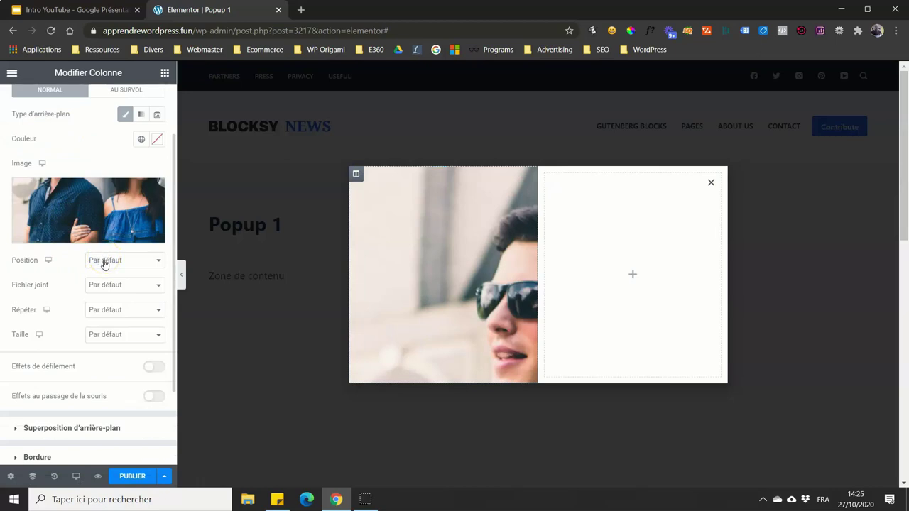
{"action": "left_click", "coordinate": [105, 335]}
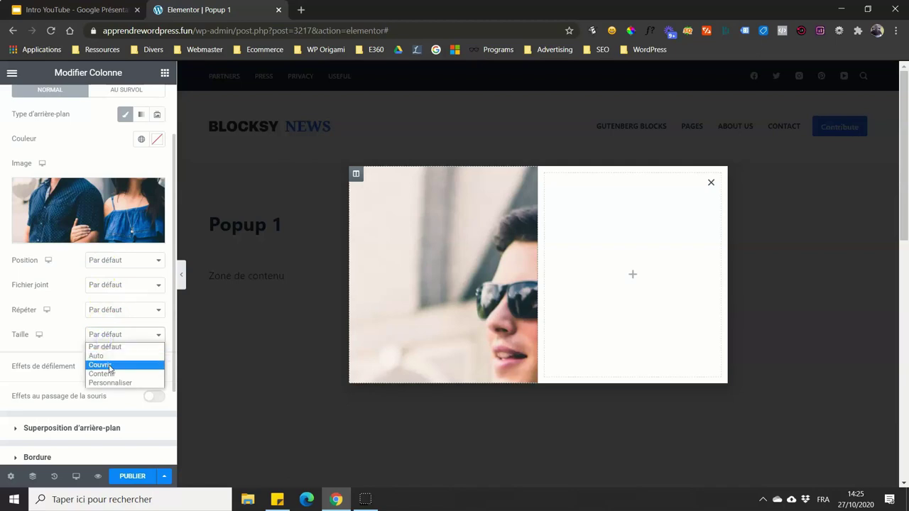
{"action": "left_click", "coordinate": [110, 366]}
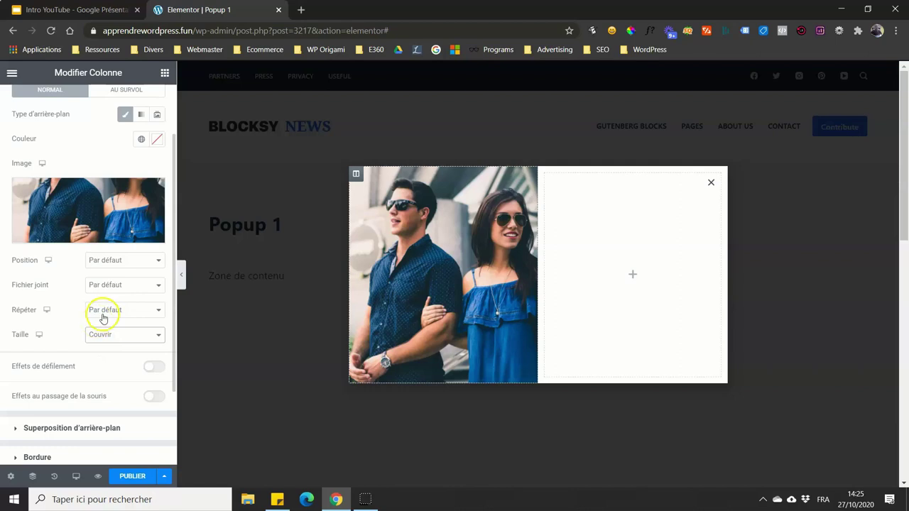
{"action": "left_click", "coordinate": [103, 318]}
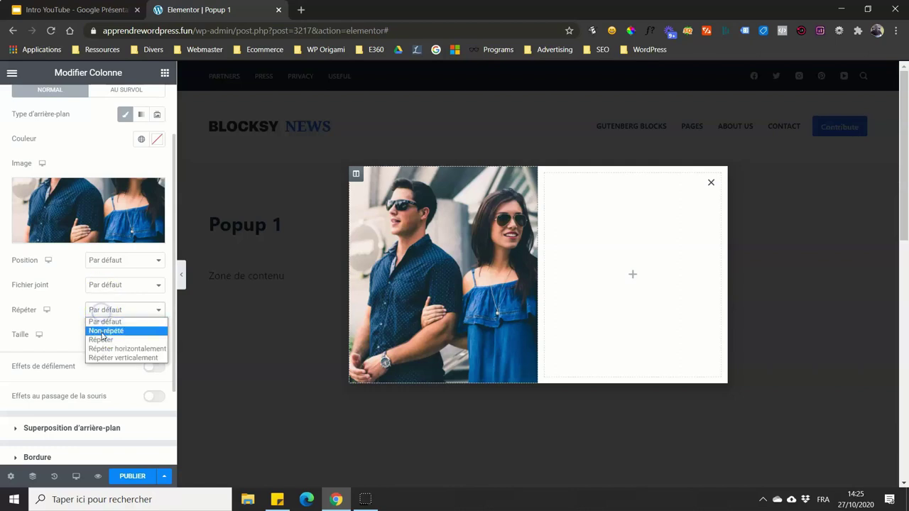
{"action": "left_click", "coordinate": [103, 334]}
{"action": "left_click", "coordinate": [102, 285]}
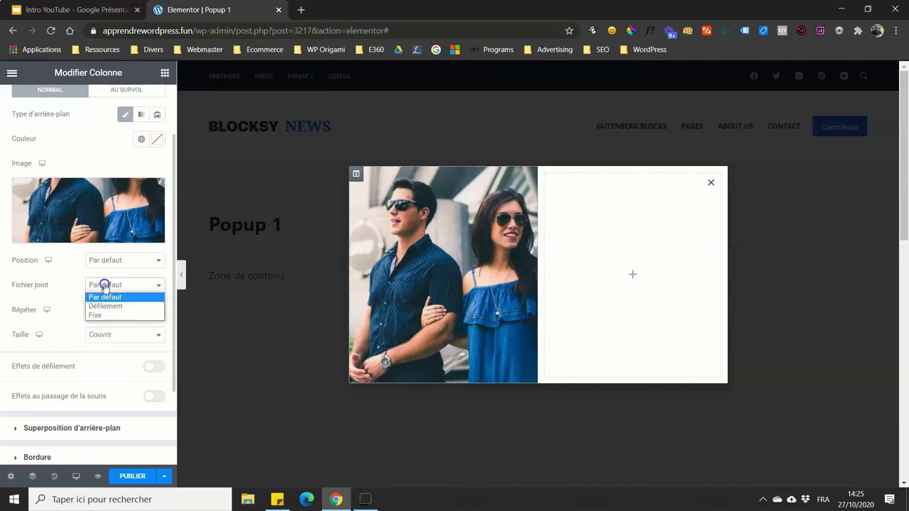
{"action": "left_click", "coordinate": [111, 262]}
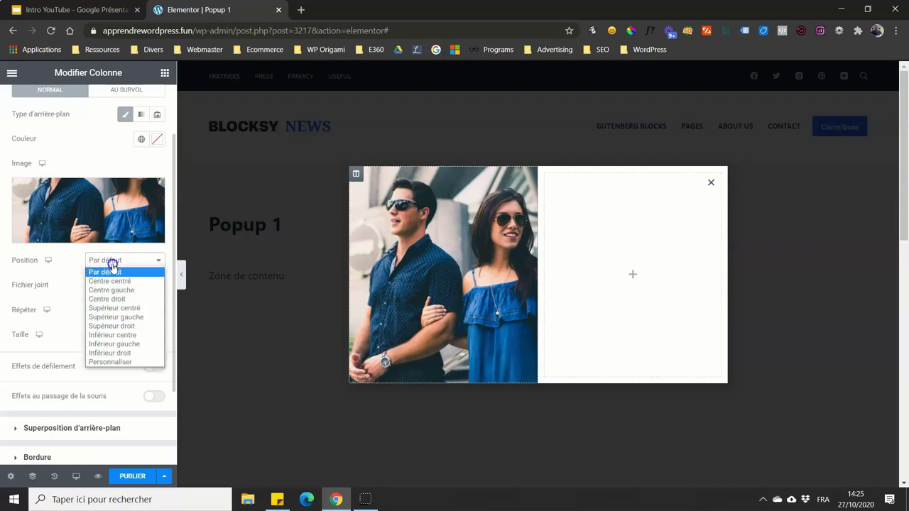
{"action": "left_click", "coordinate": [113, 284]}
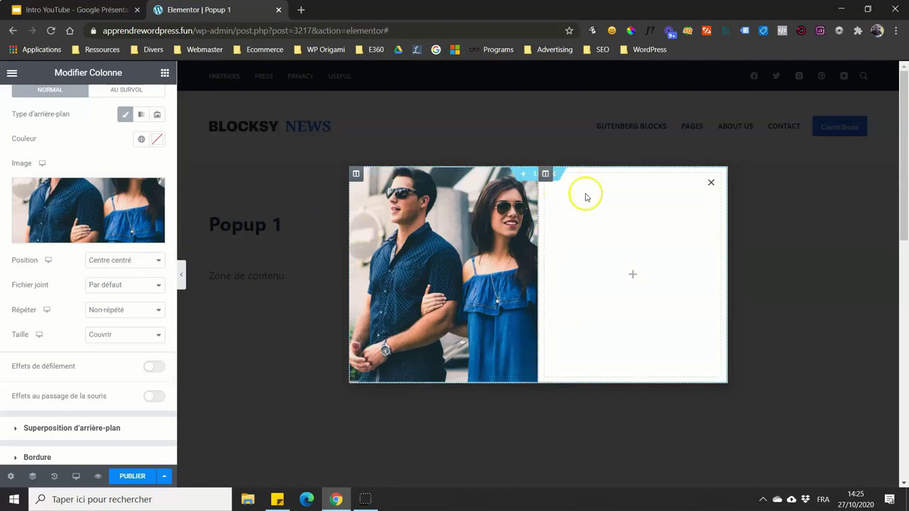
Step: Add a Titre widget to the right column and set that column's vertical alignment to Milieu
{"action": "left_click", "coordinate": [165, 73]}
{"action": "left_click_drag", "start_coordinate": [131, 183], "coordinate": [622, 291]}
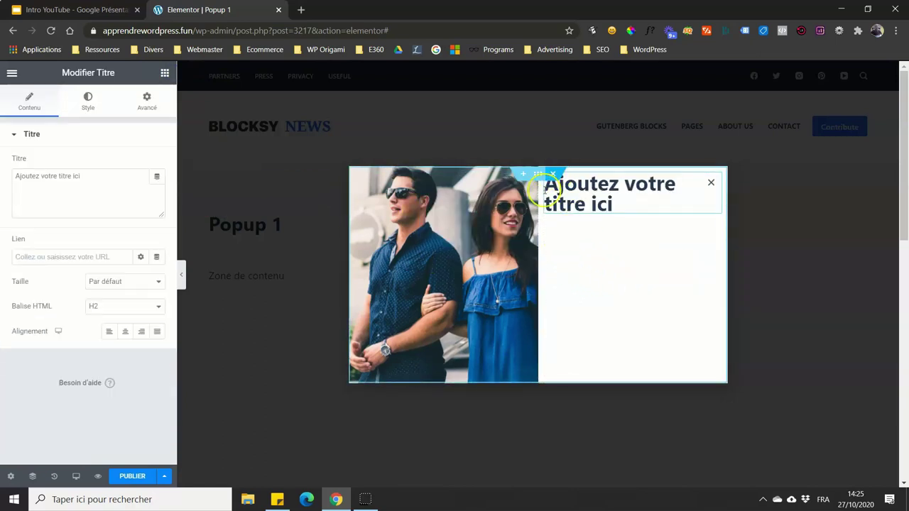
{"action": "left_click", "coordinate": [546, 175]}
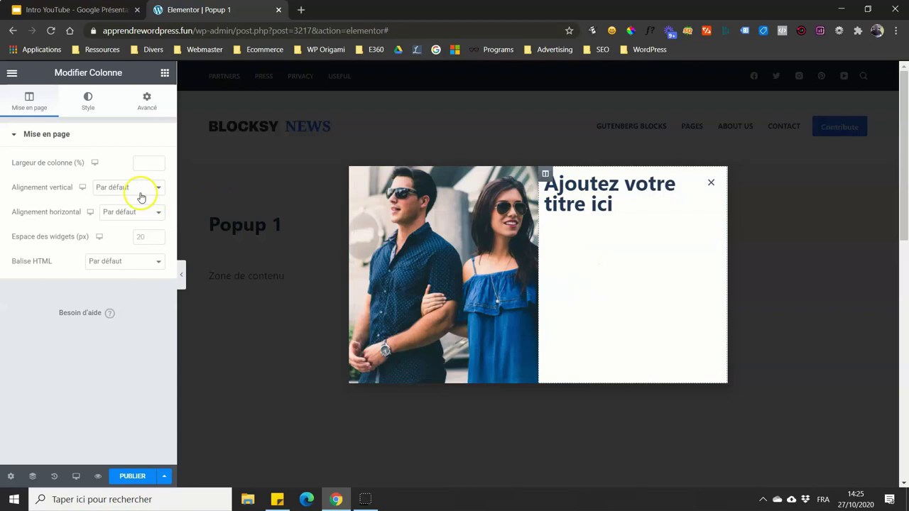
{"action": "left_click", "coordinate": [125, 212]}
{"action": "left_click", "coordinate": [123, 187]}
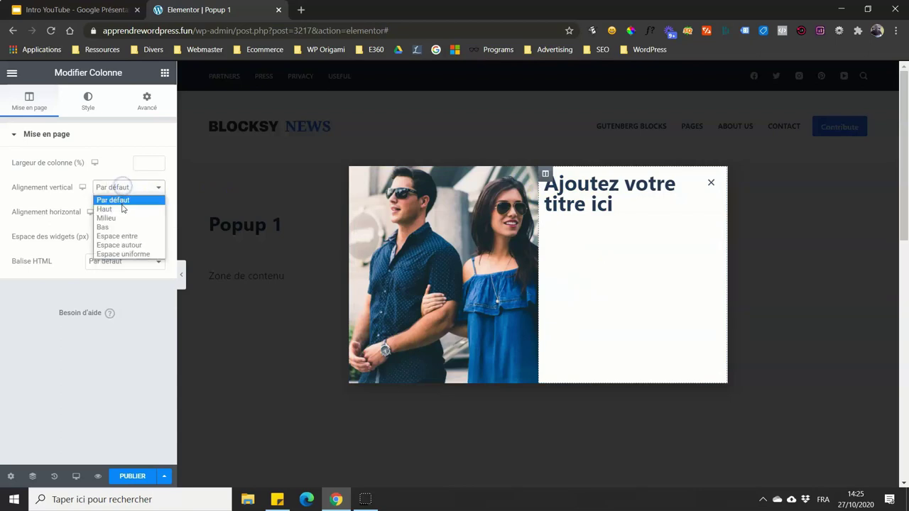
{"action": "left_click", "coordinate": [116, 219]}
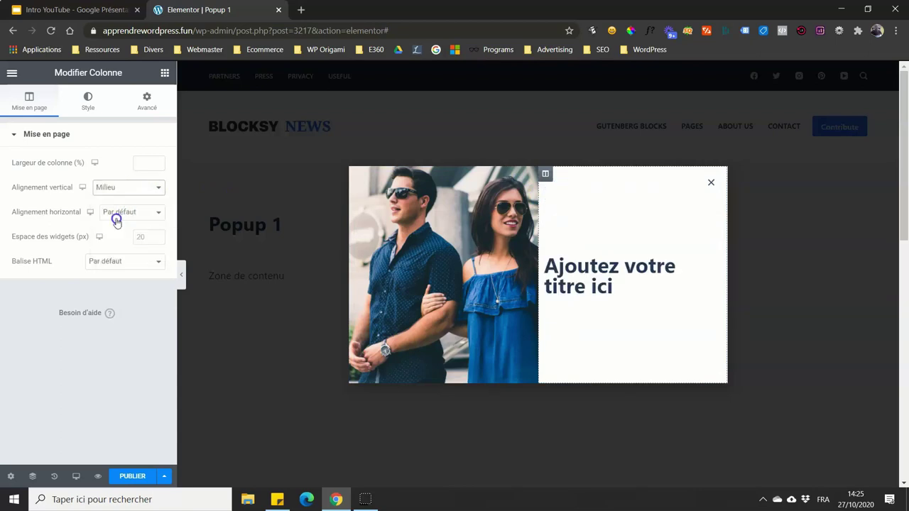
Step: Centre the title and change its text to "Bienvenue sur Apprendre WordPress.fun !"
{"action": "left_click", "coordinate": [590, 285]}
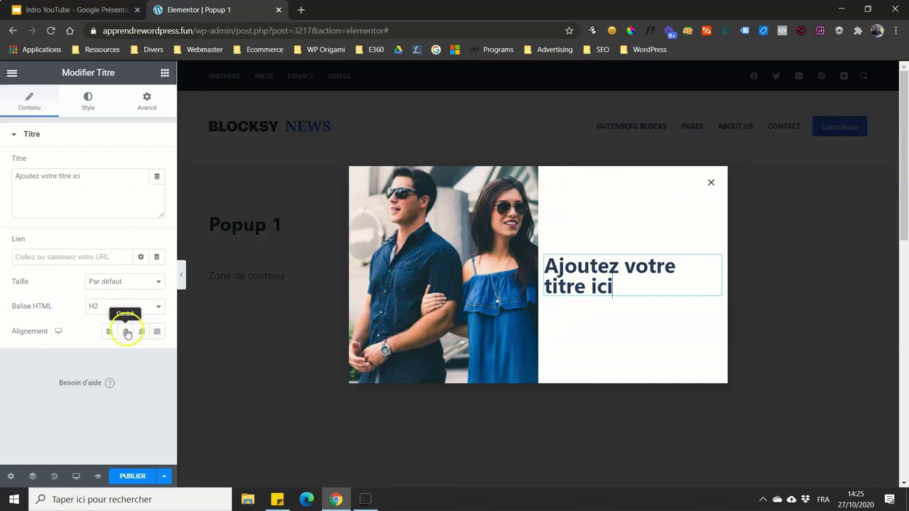
{"action": "left_click", "coordinate": [125, 331]}
{"action": "triple_click", "coordinate": [119, 210]}
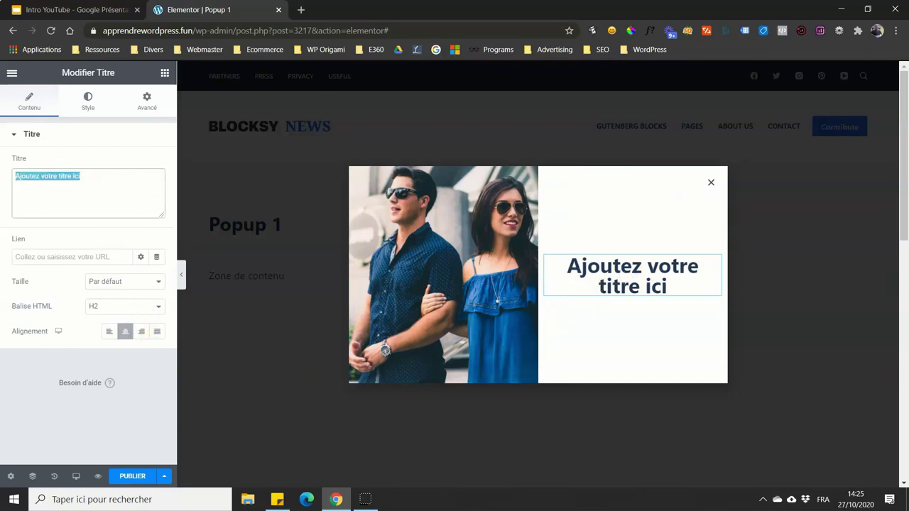
{"action": "type", "text": "Bienvenue sur Apprendre WordPress.fun !"}
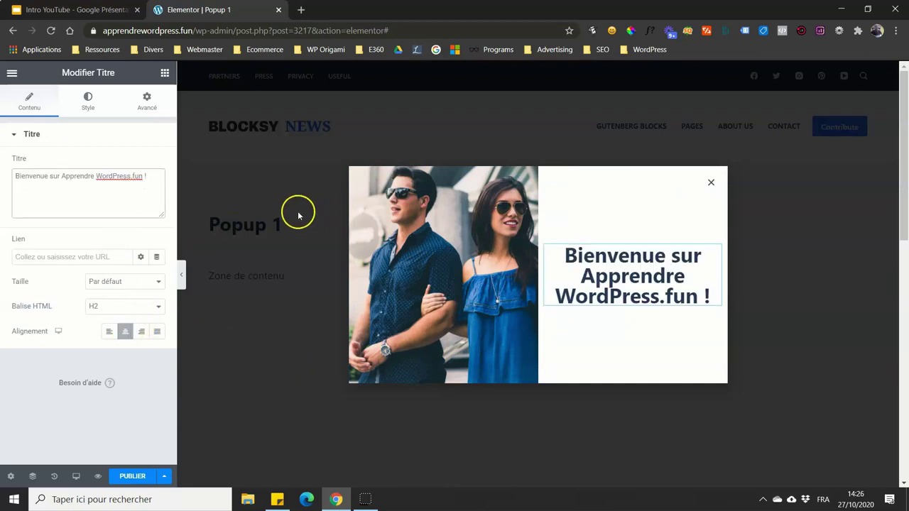
Step: Add a second Titre widget below the welcome heading and set its HTML tag to p
{"action": "left_click", "coordinate": [164, 73]}
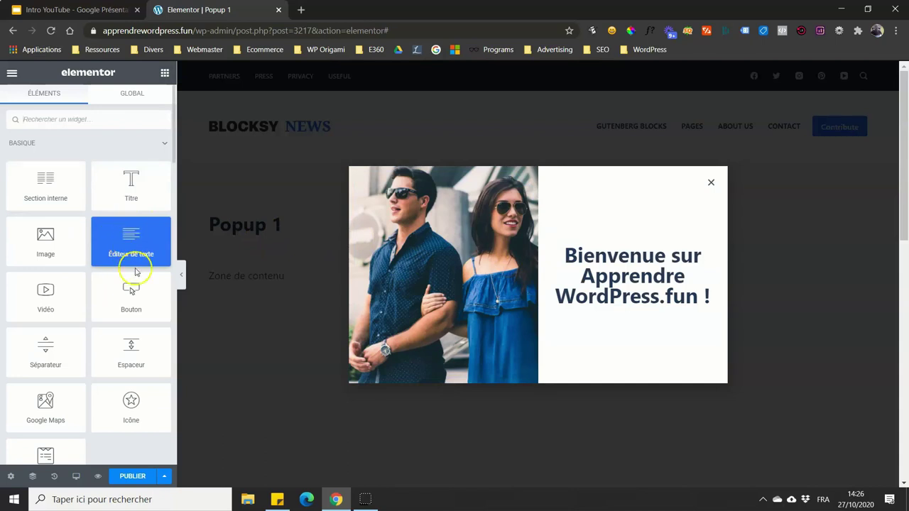
{"action": "left_click_drag", "start_coordinate": [131, 201], "coordinate": [608, 295]}
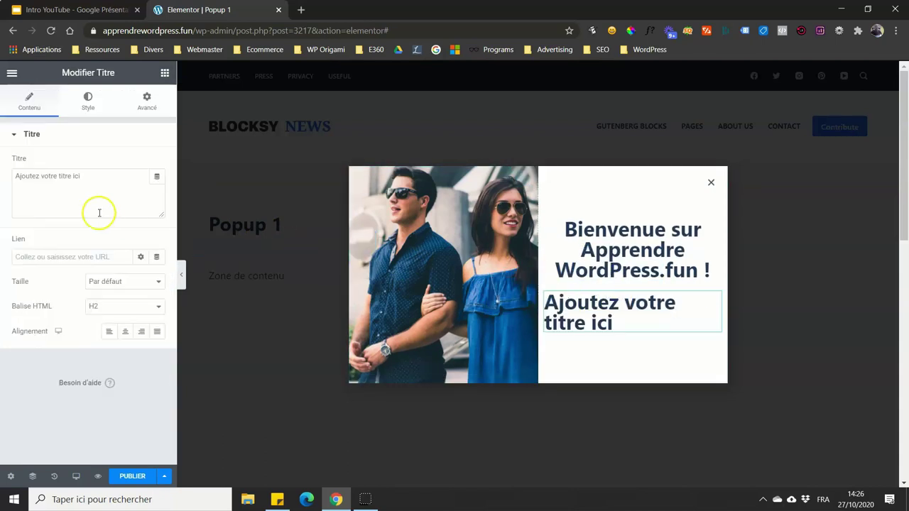
{"action": "left_click", "coordinate": [108, 308]}
{"action": "left_click", "coordinate": [105, 391]}
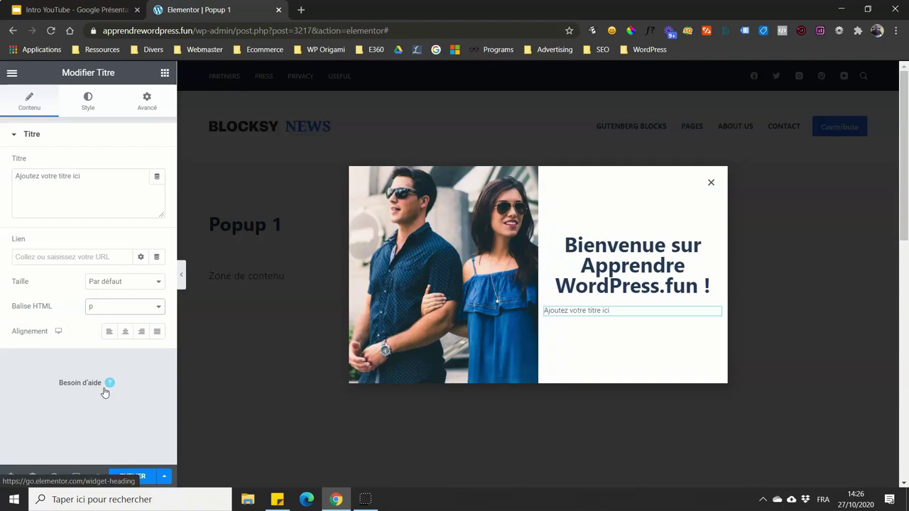
Step: Replace the second title's text with "On est super content de vous voir sur notre site aujourd'hui, comment ça va ?"
{"action": "left_click", "coordinate": [102, 184]}
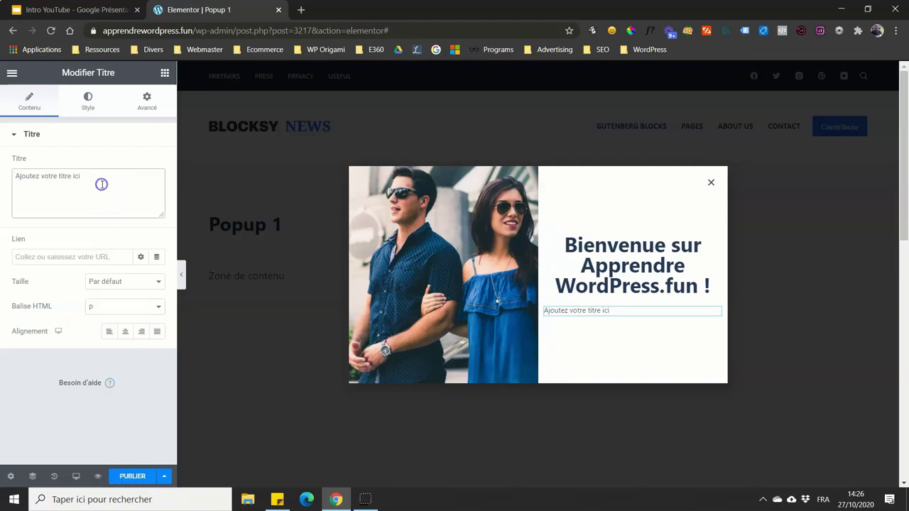
{"action": "left_click_drag", "start_coordinate": [102, 184], "coordinate": [14, 179]}
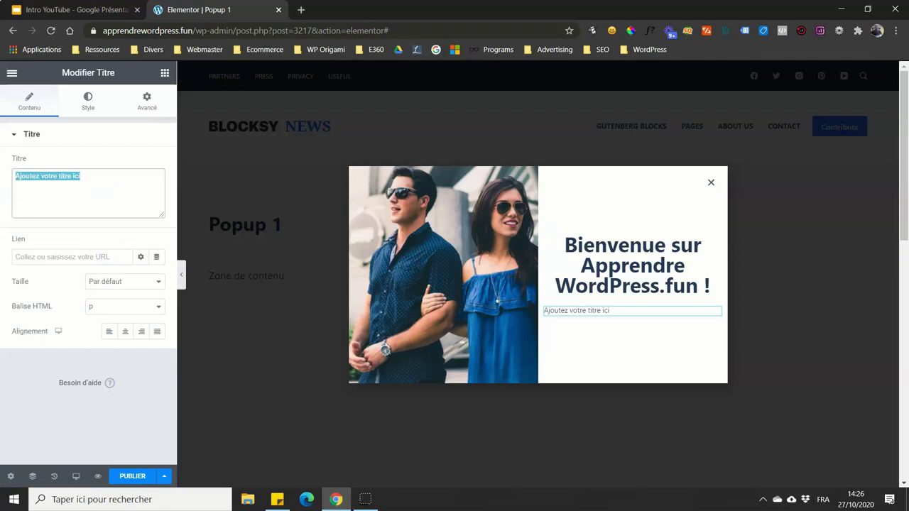
{"action": "type", "text": "On est super content de vous voir sur notre site aujourd'hui, comment ça va ?"}
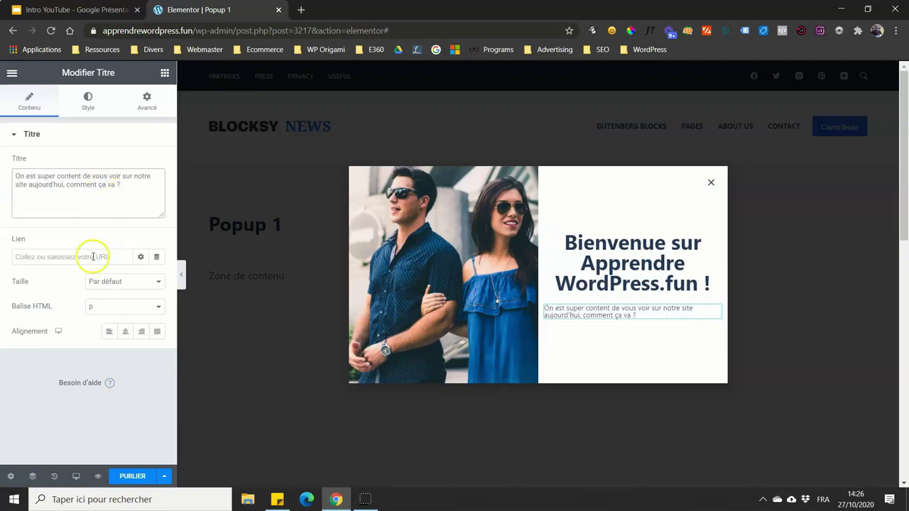
Step: Set the size of the text below the welcome heading to Moyen
{"action": "left_click", "coordinate": [125, 283]}
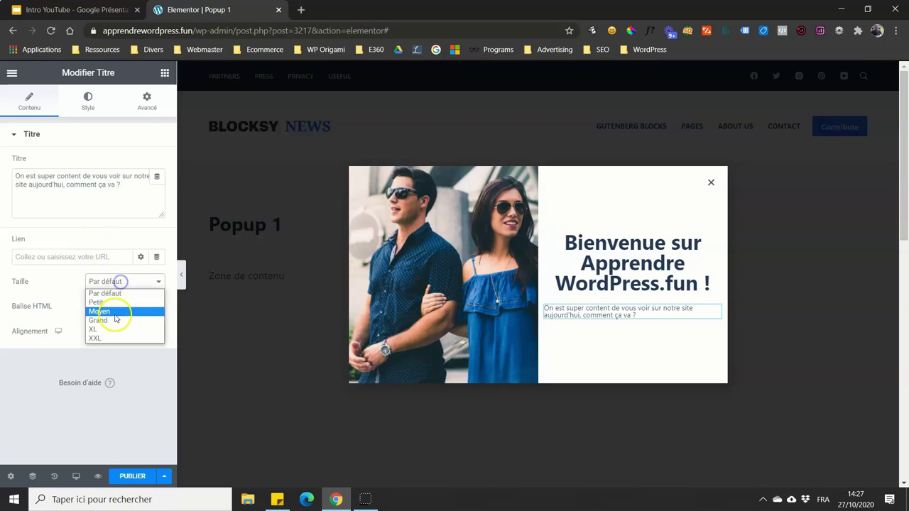
{"action": "left_click", "coordinate": [113, 314]}
{"action": "left_click", "coordinate": [117, 283]}
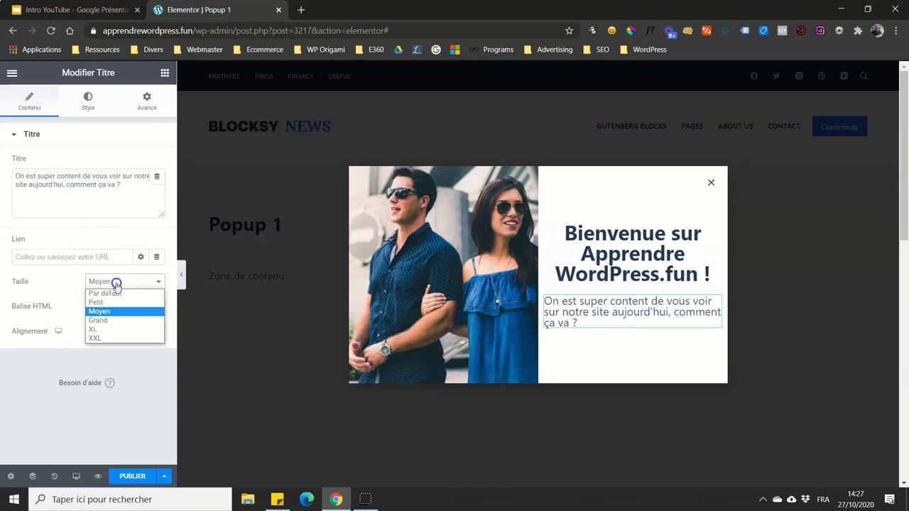
Step: Try a 16 px typography size on the text below the heading and reset its typography
{"action": "left_click", "coordinate": [88, 108]}
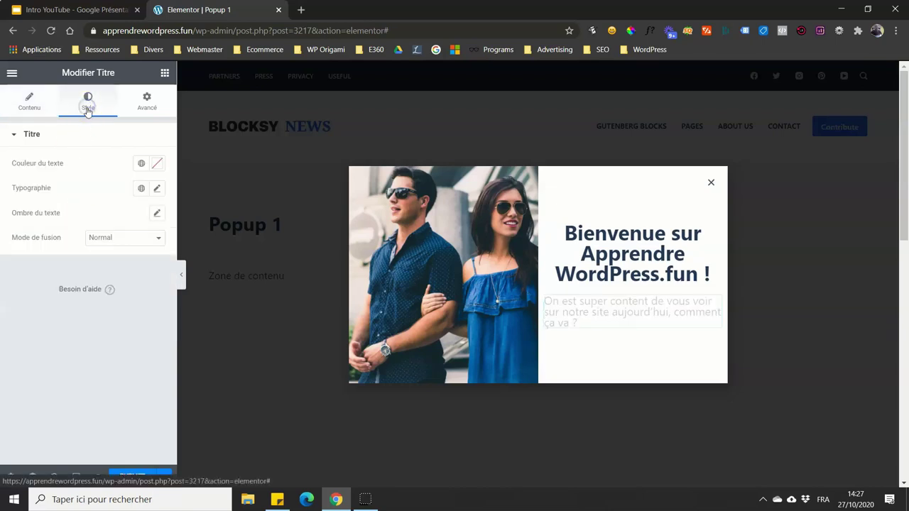
{"action": "left_click", "coordinate": [156, 187]}
{"action": "left_click_drag", "start_coordinate": [21, 289], "coordinate": [29, 289]}
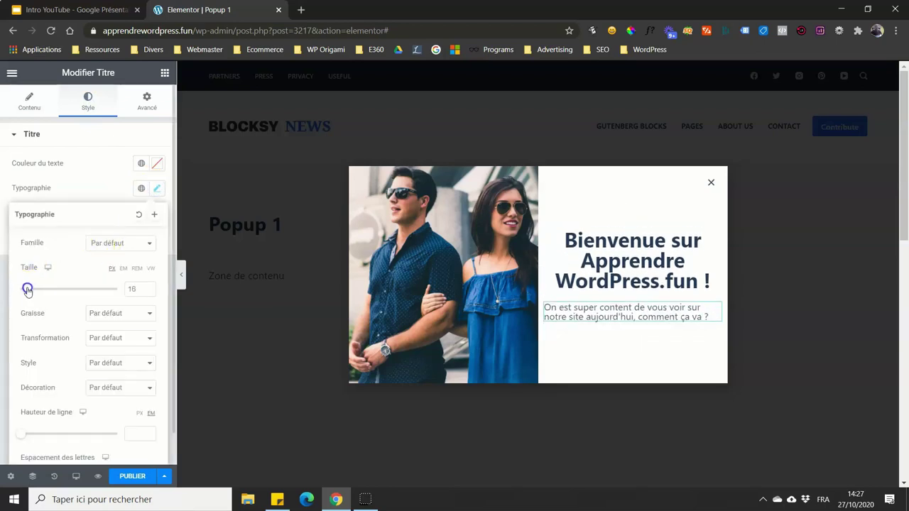
{"action": "left_click", "coordinate": [136, 219]}
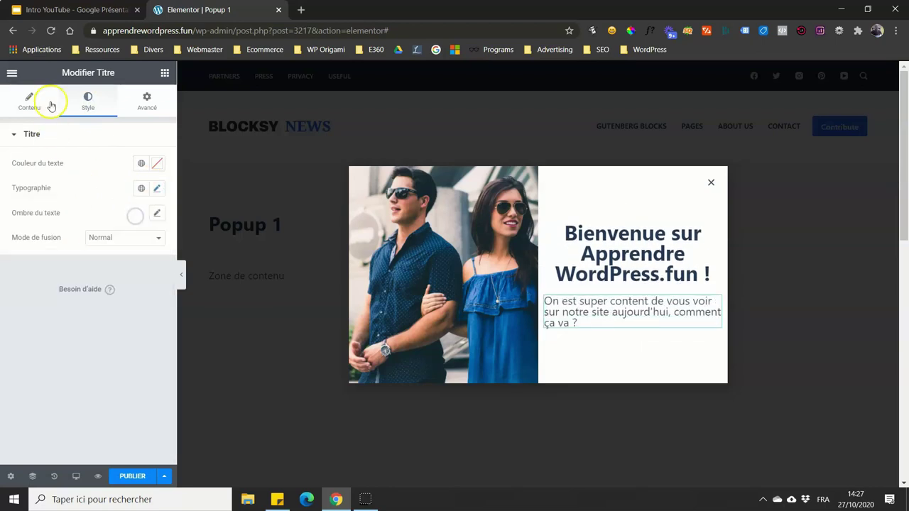
Step: Try the Grand size on the text below the heading and return it to Moyen
{"action": "left_click", "coordinate": [31, 102]}
{"action": "left_click", "coordinate": [107, 281]}
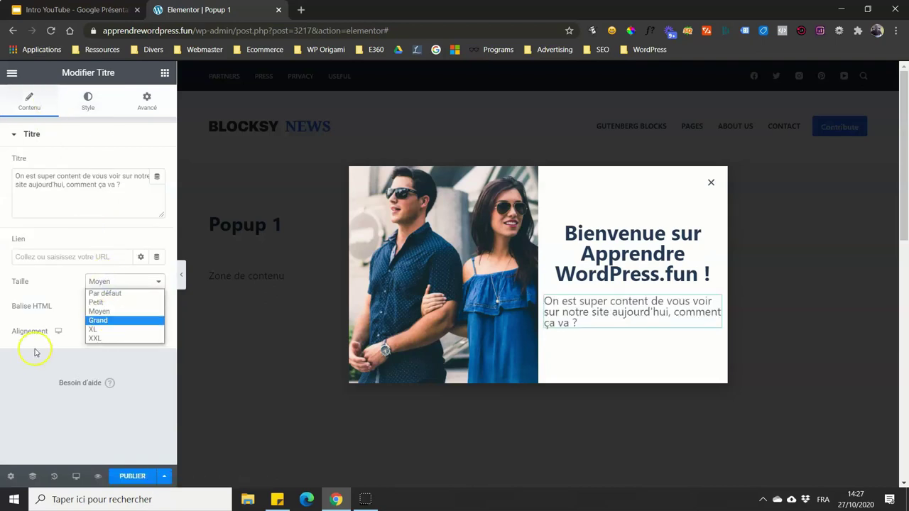
{"action": "left_click", "coordinate": [98, 320]}
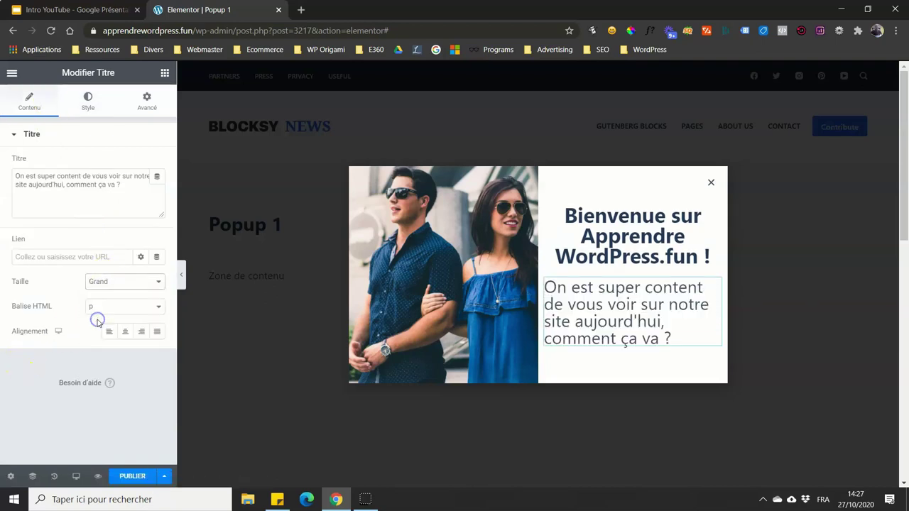
{"action": "left_click", "coordinate": [122, 280]}
{"action": "left_click", "coordinate": [115, 313]}
Step: Set the welcome heading's size to Grand and its typography size to 25 px
{"action": "left_click", "coordinate": [555, 245]}
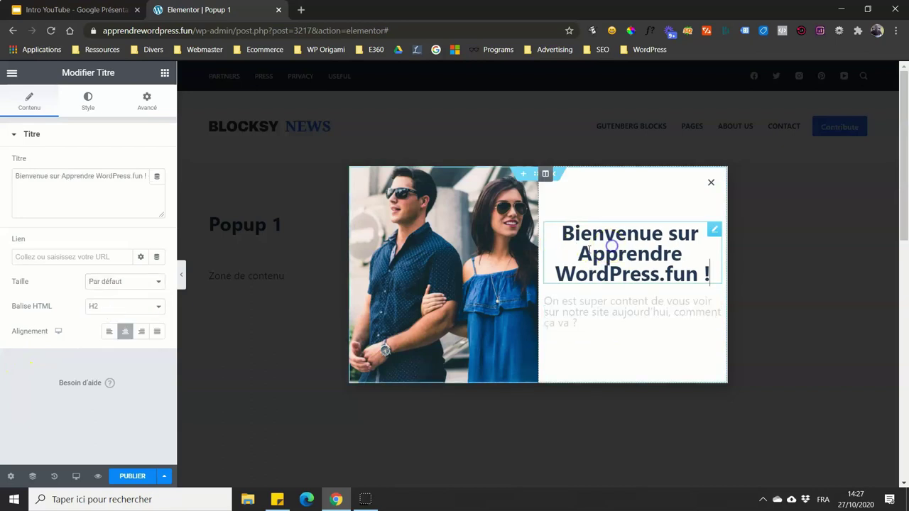
{"action": "left_click", "coordinate": [154, 282]}
{"action": "left_click", "coordinate": [120, 321]}
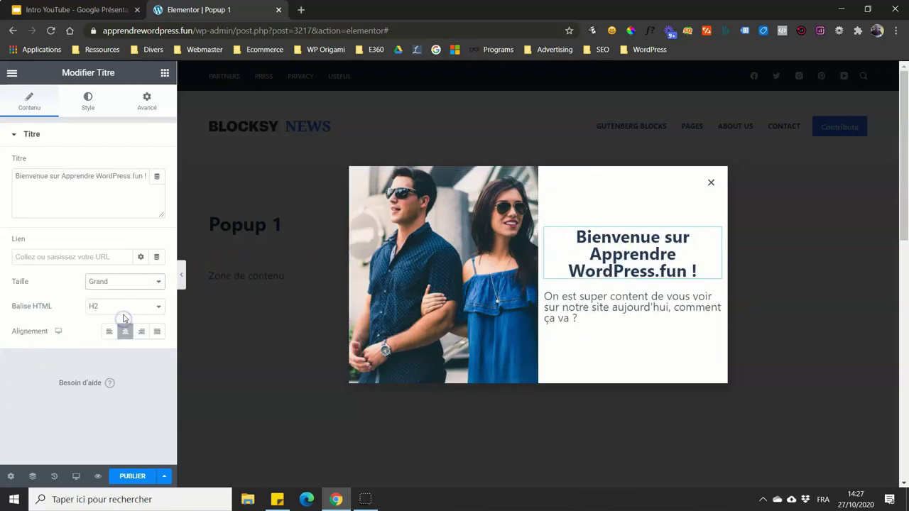
{"action": "left_click", "coordinate": [111, 108]}
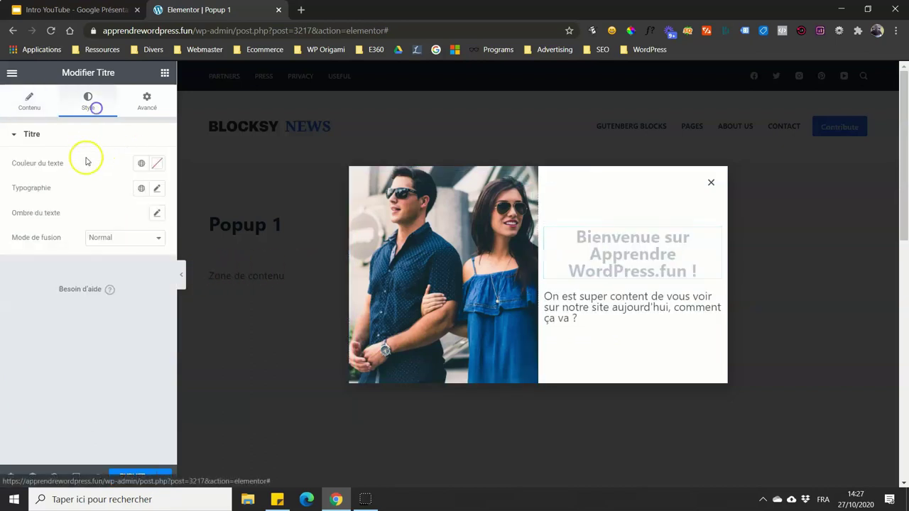
{"action": "left_click", "coordinate": [157, 188]}
{"action": "left_click_drag", "start_coordinate": [27, 287], "coordinate": [35, 290]}
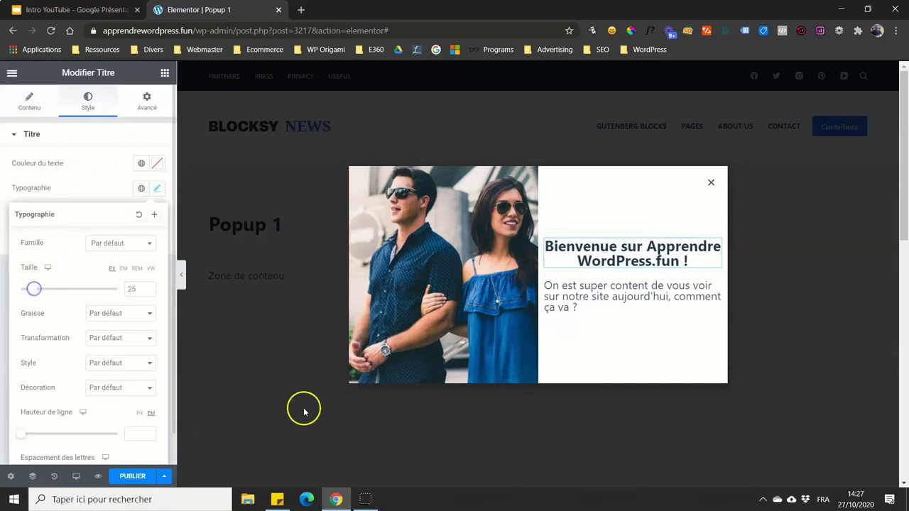
Step: Centre the text below the welcome heading and set its typography to 20 px with weight 600
{"action": "left_click", "coordinate": [608, 296]}
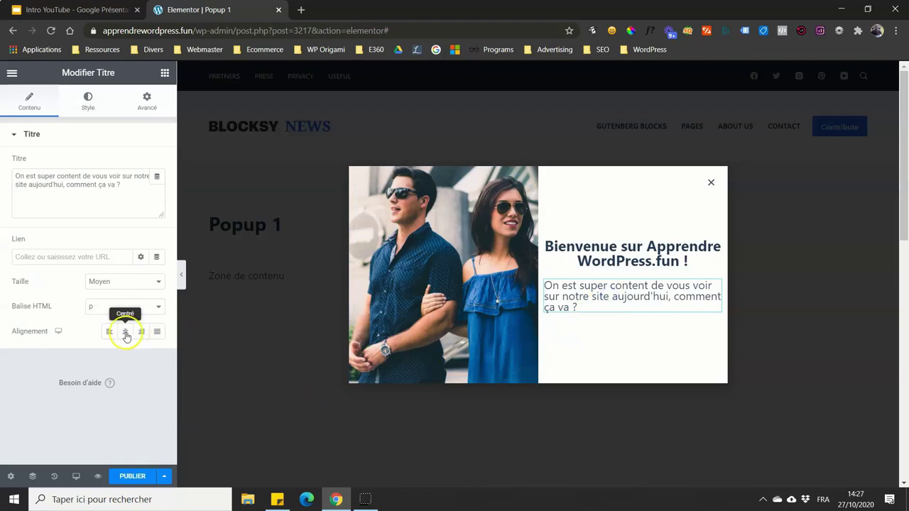
{"action": "left_click", "coordinate": [125, 331]}
{"action": "left_click", "coordinate": [87, 105]}
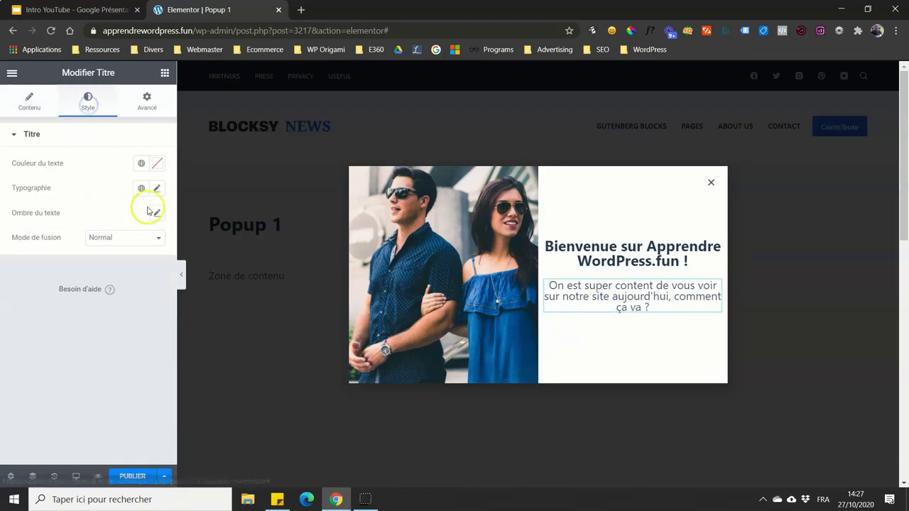
{"action": "left_click", "coordinate": [158, 189]}
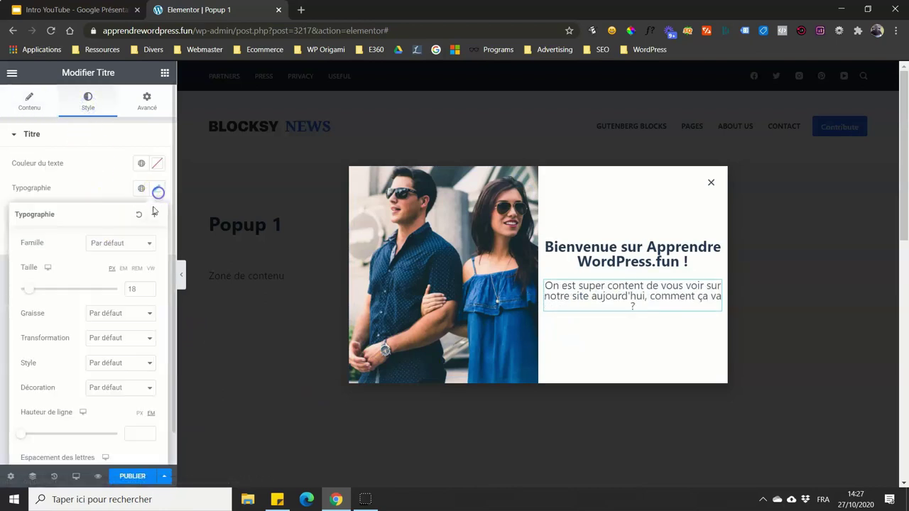
{"action": "left_click", "coordinate": [148, 293]}
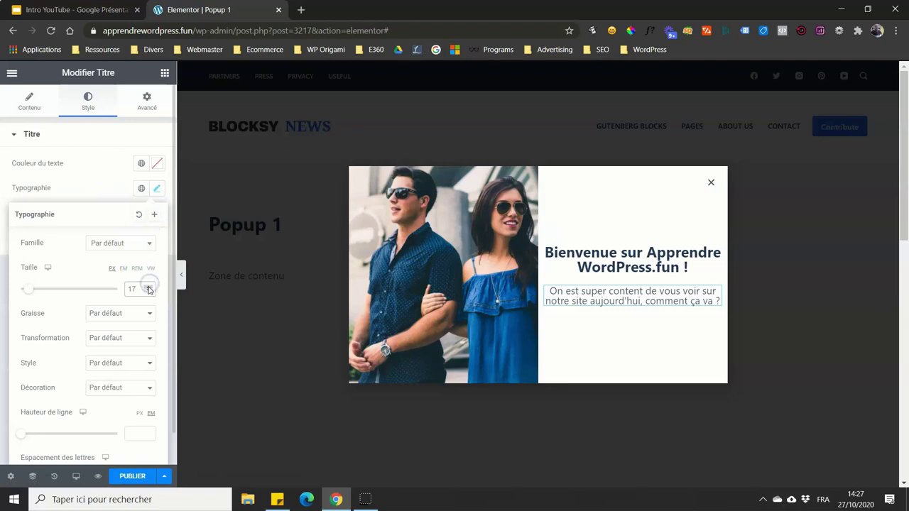
{"action": "triple_click", "coordinate": [149, 289]}
{"action": "left_click", "coordinate": [127, 315]}
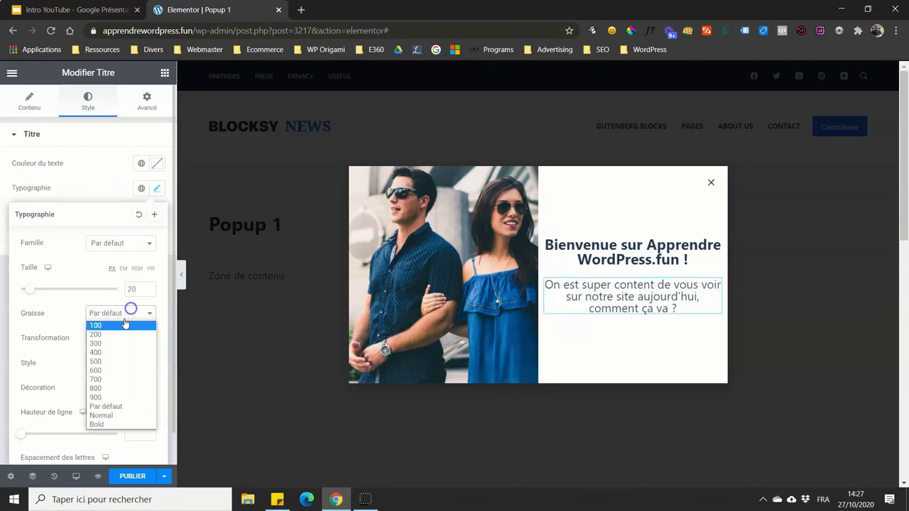
{"action": "left_click", "coordinate": [118, 372]}
{"action": "left_click", "coordinate": [47, 321]}
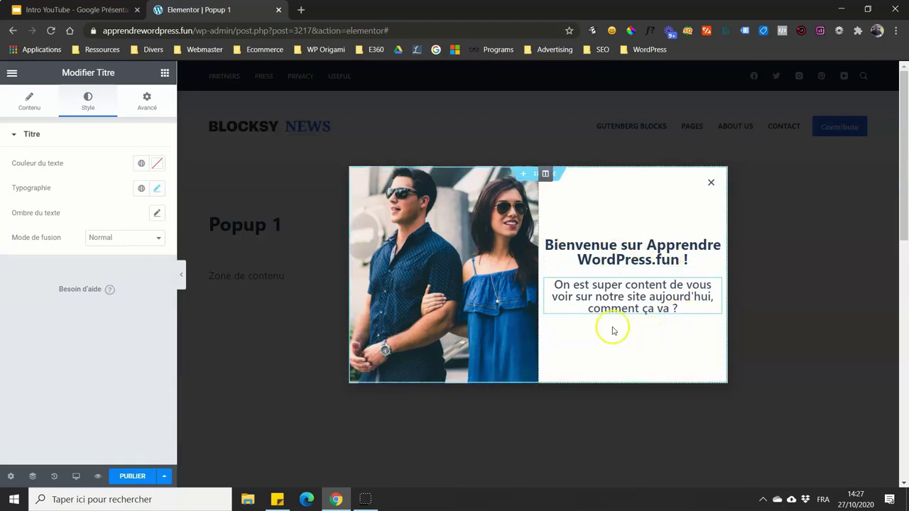
Step: Add a centred button below the welcome text and label it "Ca va super, merci !"
{"action": "left_click", "coordinate": [164, 72]}
{"action": "left_click_drag", "start_coordinate": [127, 291], "coordinate": [619, 310]}
{"action": "left_click", "coordinate": [124, 252]}
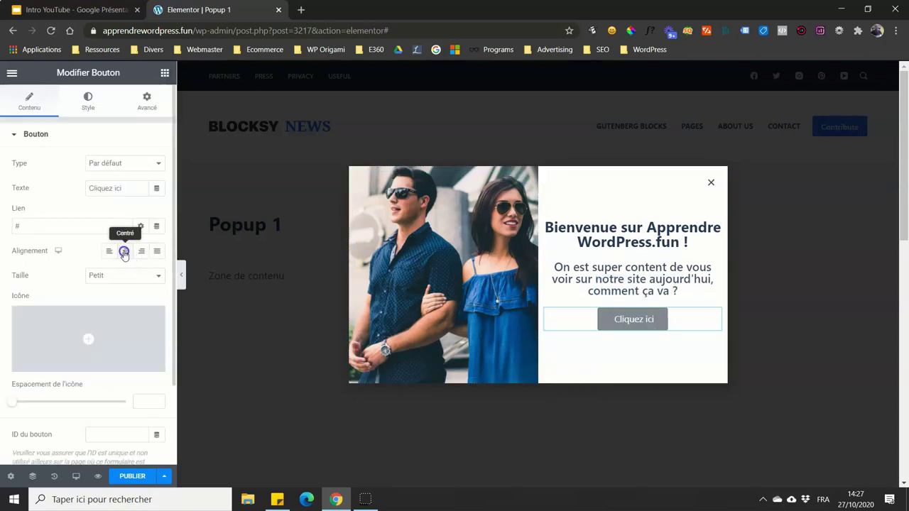
{"action": "left_click_drag", "start_coordinate": [122, 187], "coordinate": [41, 198]}
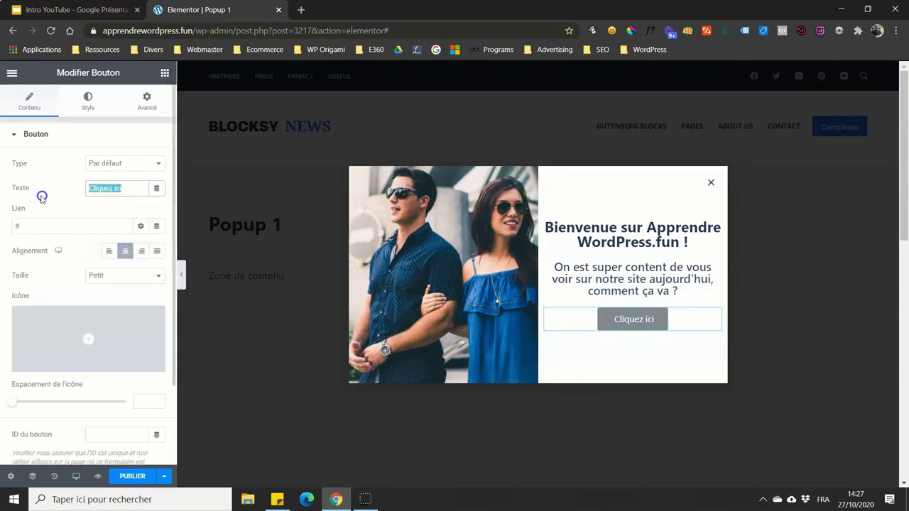
{"action": "type", "text": "Ca va super, merci !"}
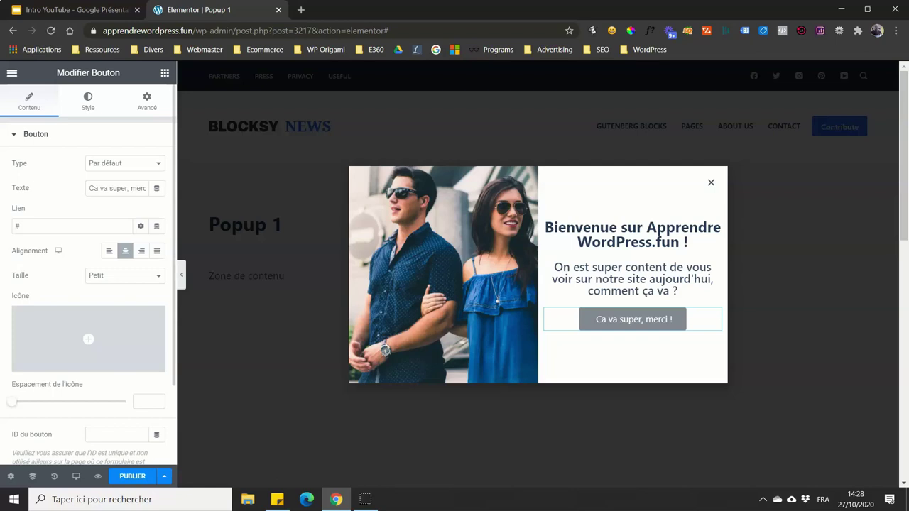
{"action": "left_click", "coordinate": [21, 226]}
Step: Set the button's border radius to 50 px on all corners and its background to the Principal global colour
{"action": "left_click", "coordinate": [87, 98]}
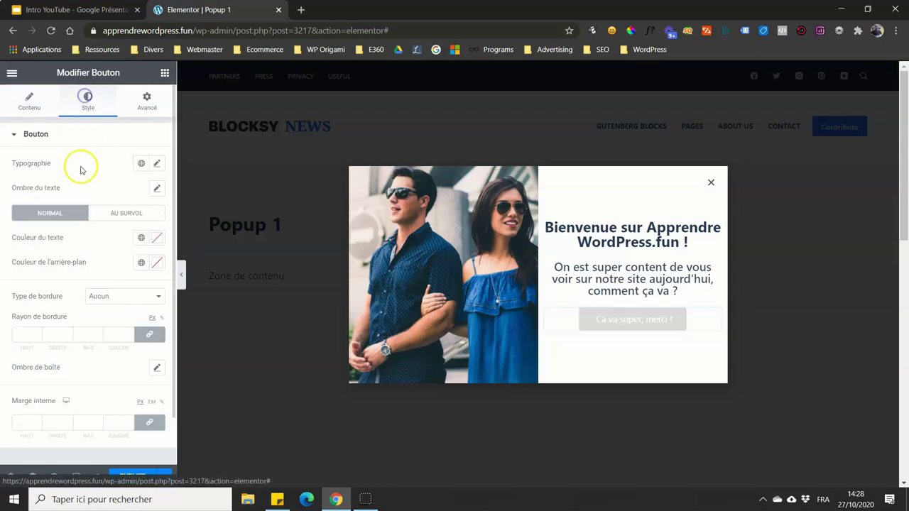
{"action": "left_click", "coordinate": [88, 334]}
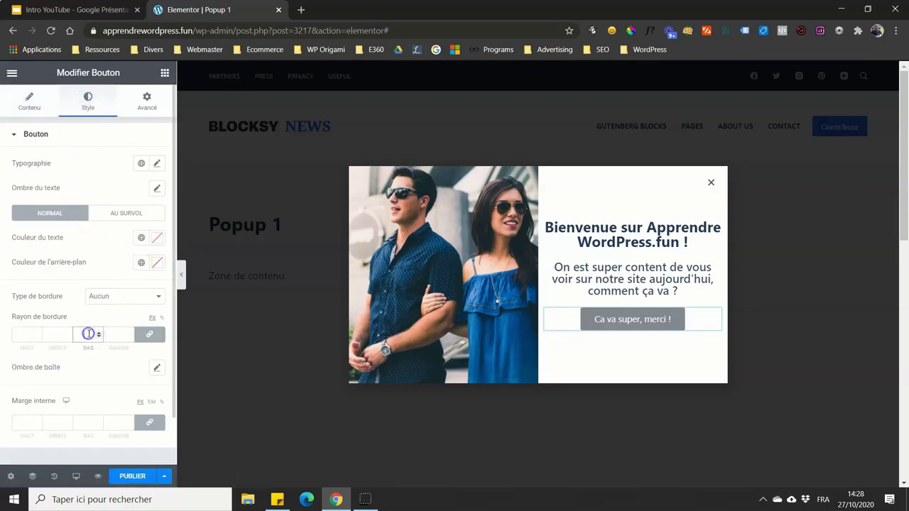
{"action": "type", "text": "50"}
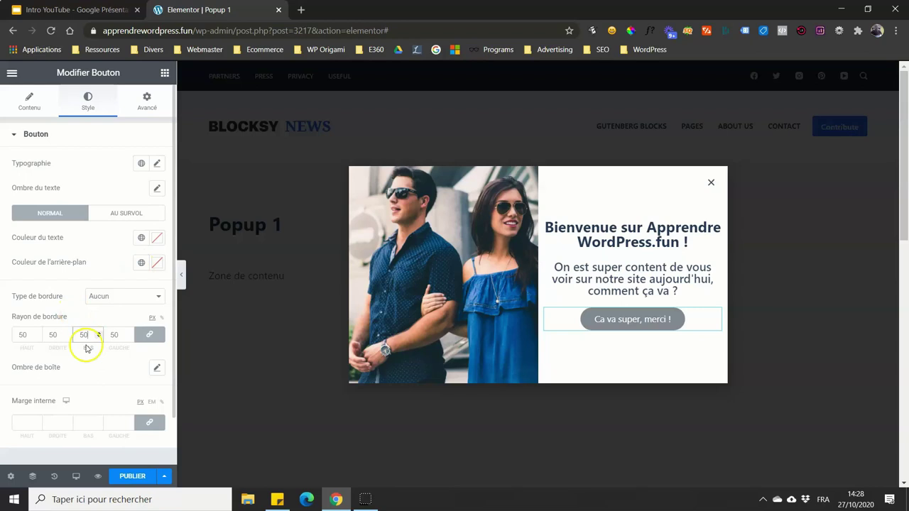
{"action": "left_click", "coordinate": [141, 262]}
{"action": "left_click", "coordinate": [46, 378]}
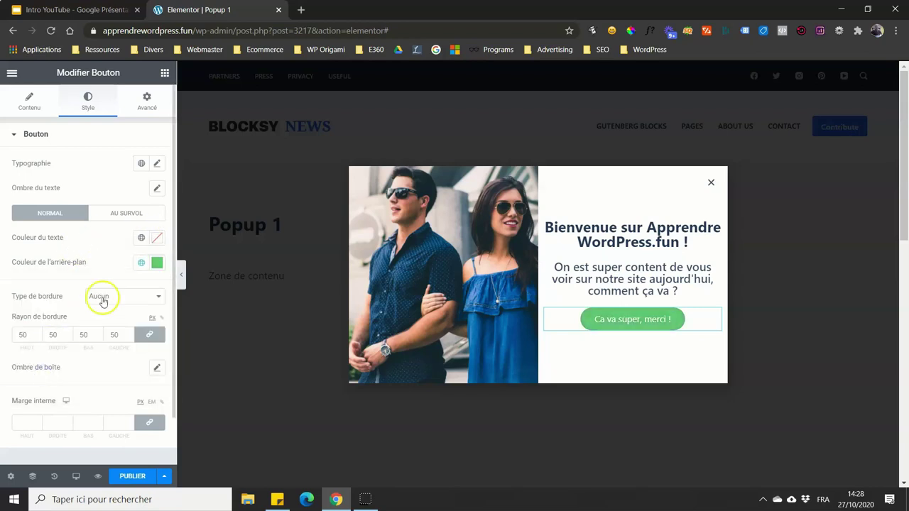
{"action": "left_click", "coordinate": [140, 263]}
{"action": "left_click", "coordinate": [46, 318]}
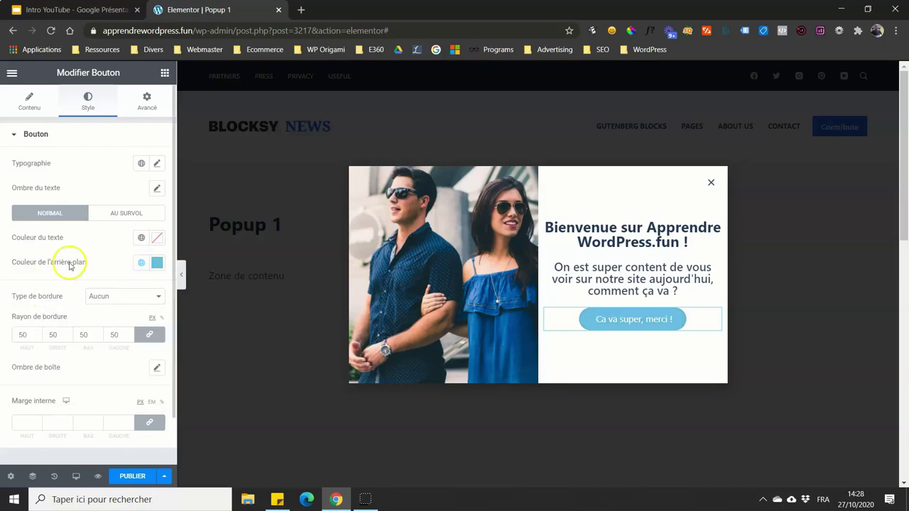
Step: Set the button's hover background to the Accentué global colour
{"action": "left_click", "coordinate": [121, 214]}
{"action": "left_click", "coordinate": [138, 265]}
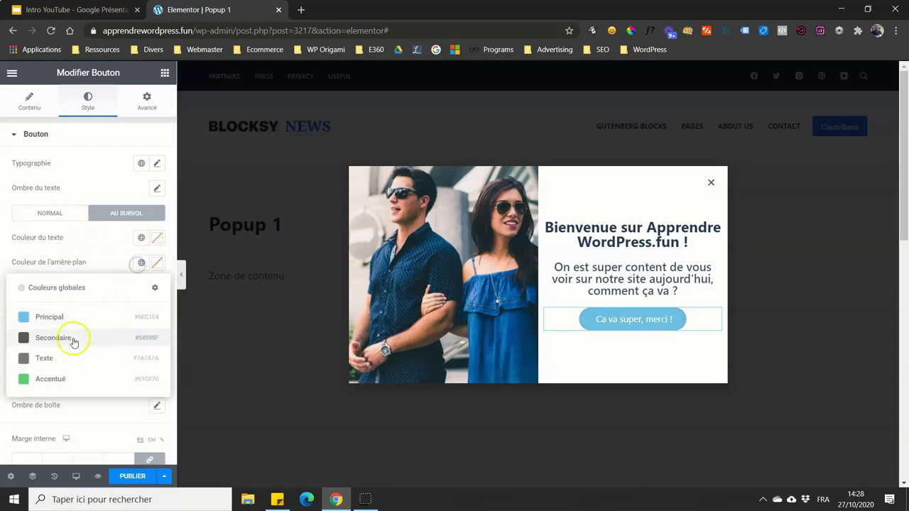
{"action": "left_click", "coordinate": [49, 378]}
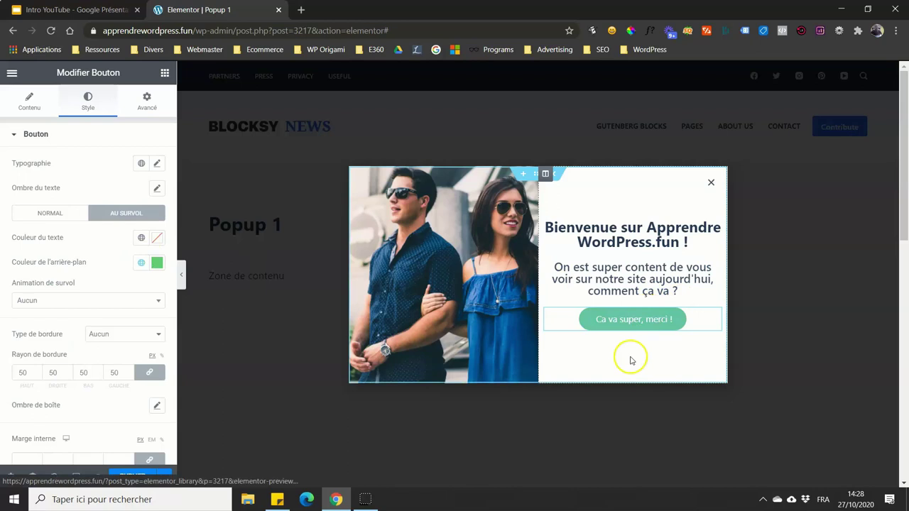
Step: Set the button's size to Moyen
{"action": "left_click", "coordinate": [28, 100]}
{"action": "left_click", "coordinate": [94, 277]}
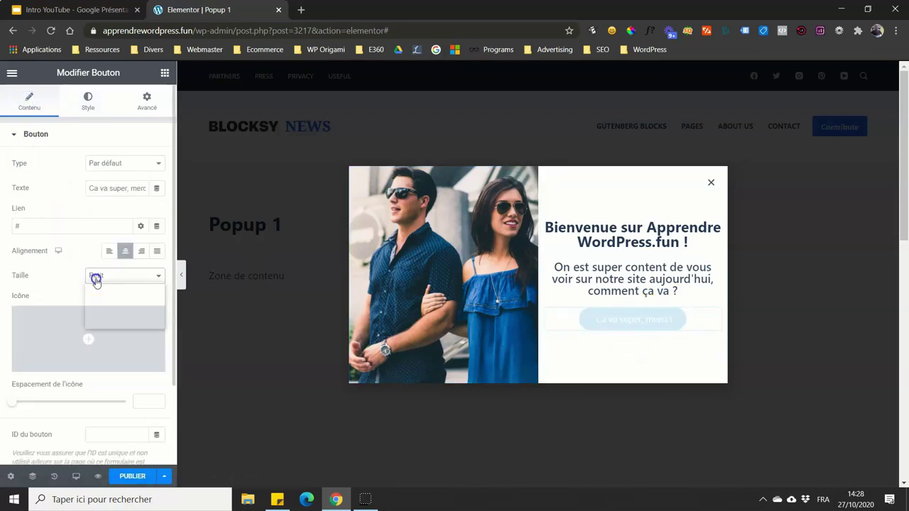
{"action": "left_click", "coordinate": [104, 306]}
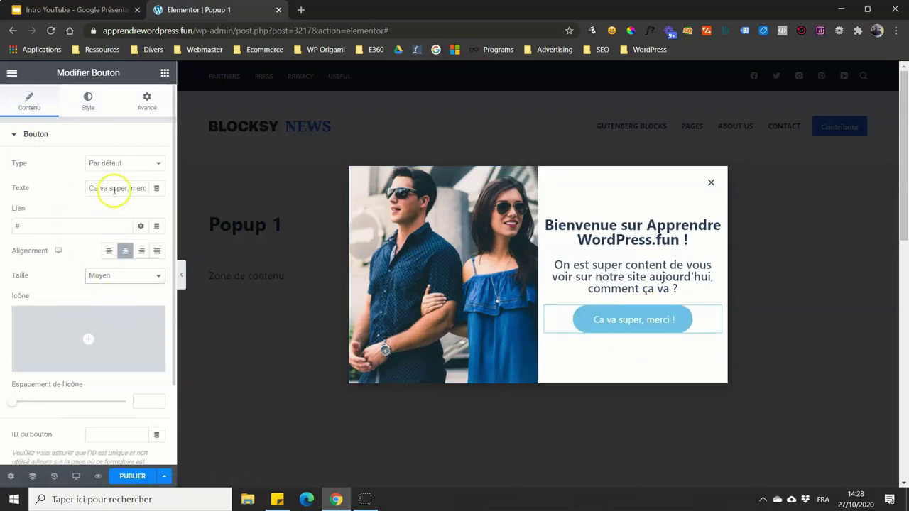
Step: Set the button's typography to 19 px with weight 600
{"action": "left_click", "coordinate": [88, 103]}
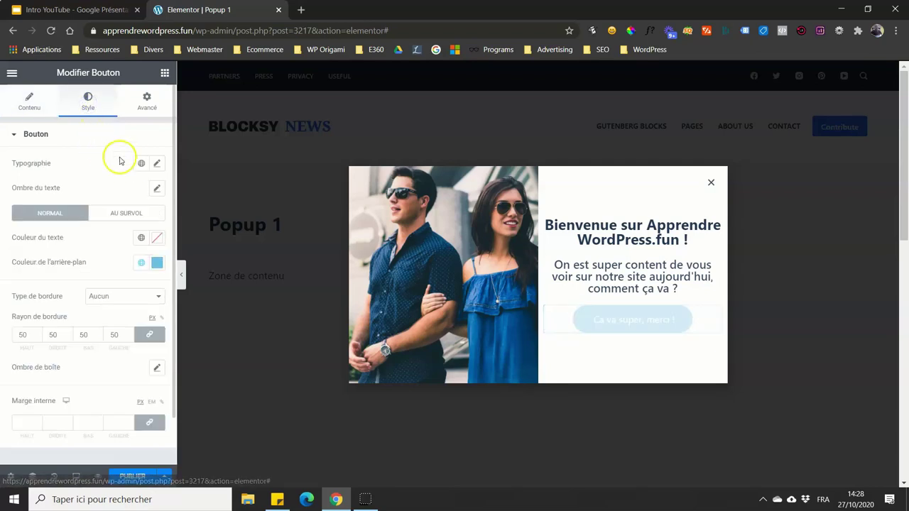
{"action": "left_click", "coordinate": [157, 163]}
{"action": "left_click", "coordinate": [140, 263]}
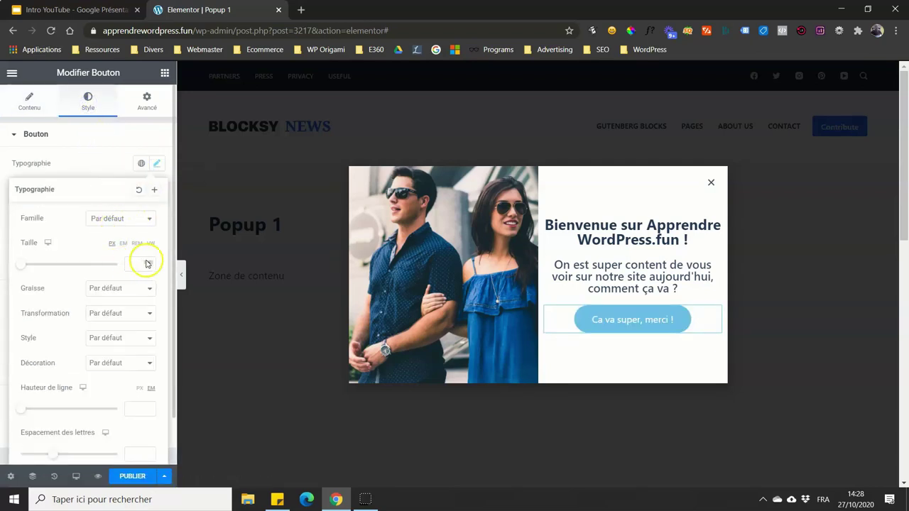
{"action": "type", "text": "19"}
{"action": "left_click", "coordinate": [119, 289]}
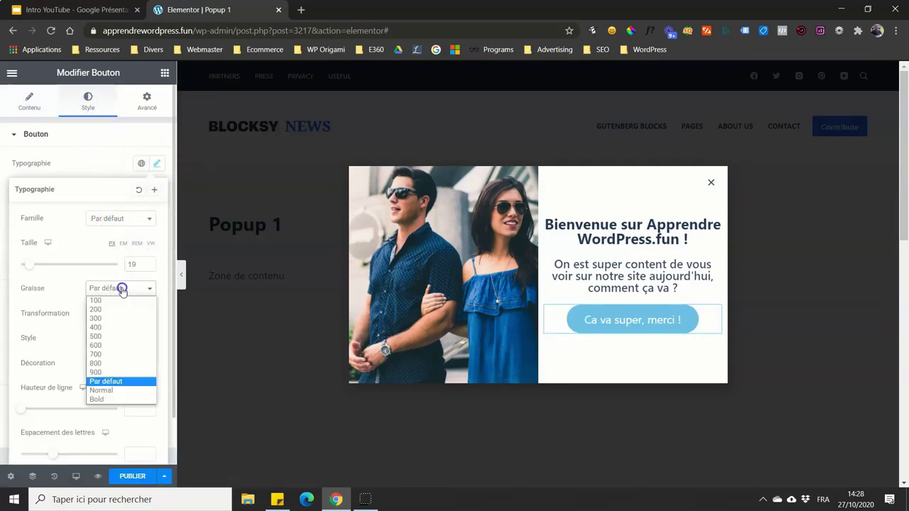
{"action": "left_click", "coordinate": [106, 345]}
{"action": "left_click", "coordinate": [349, 279]}
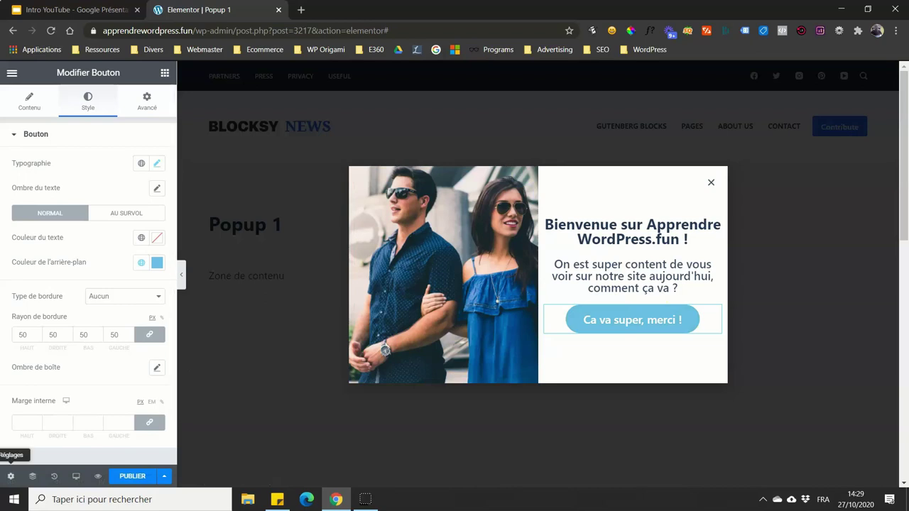
Step: Open the popup settings, preview the design in the Tablette and Mobile views, and return to Ordinateur
{"action": "left_click", "coordinate": [11, 476]}
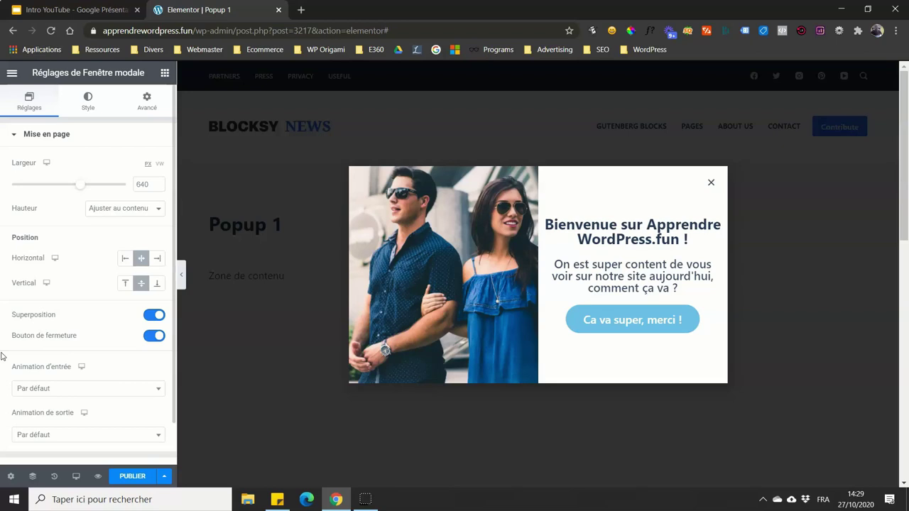
{"action": "left_click", "coordinate": [76, 476]}
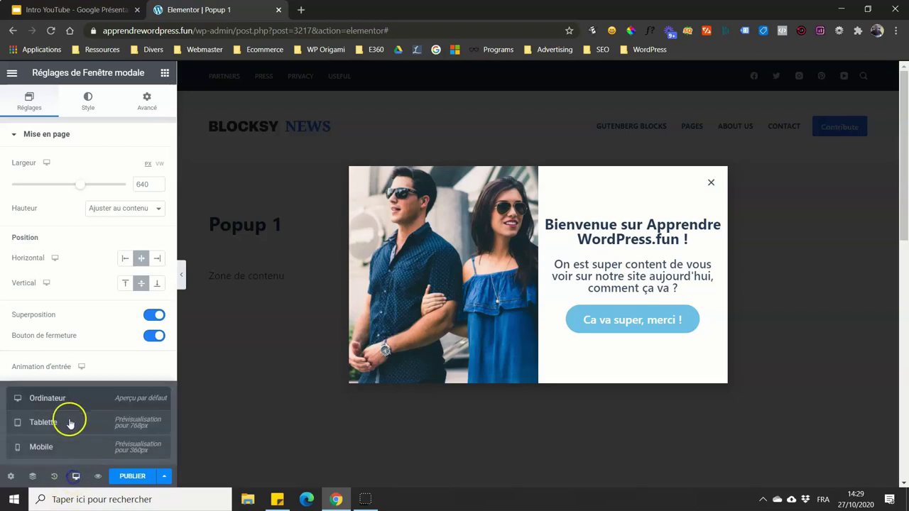
{"action": "left_click", "coordinate": [67, 420]}
{"action": "left_click", "coordinate": [62, 443]}
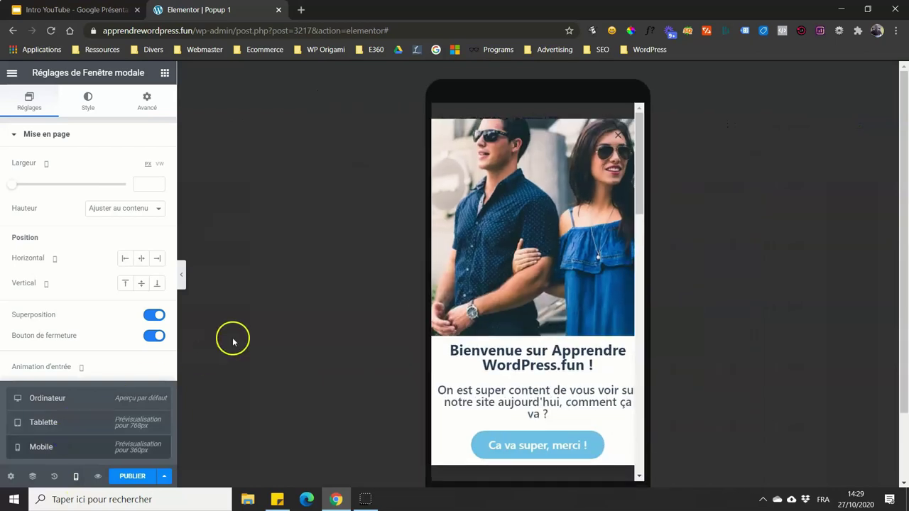
{"action": "left_click", "coordinate": [60, 401]}
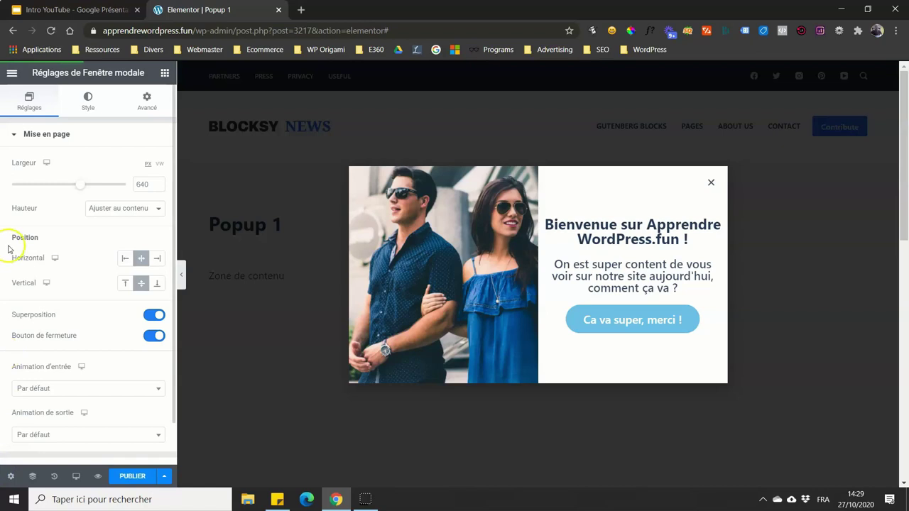
Step: Reduce the popup's width to 561 px
{"action": "left_click", "coordinate": [30, 166]}
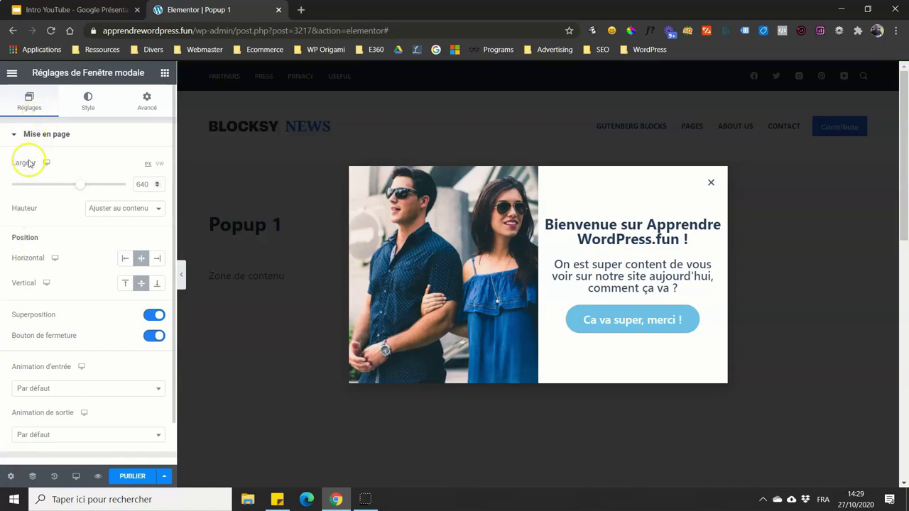
{"action": "mouse_move", "coordinate": [79, 185]}
{"action": "left_mouse_down"}
{"action": "mouse_move", "coordinate": [54, 186]}
{"action": "mouse_move", "coordinate": [83, 185]}
{"action": "mouse_move", "coordinate": [69, 184]}
{"action": "left_mouse_up"}
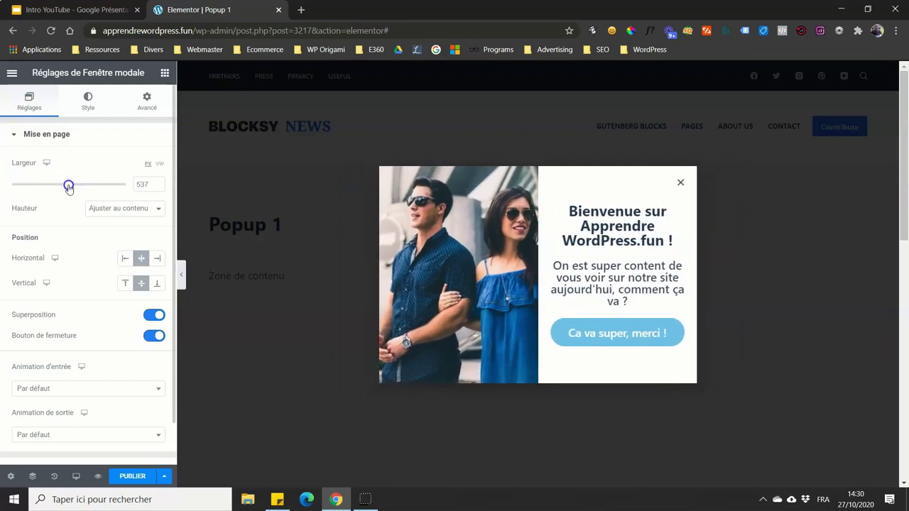
Step: Try a custom popup height of 441 px and the Adapter a l'écran height, returning to Ajuster au contenu
{"action": "left_click", "coordinate": [111, 211]}
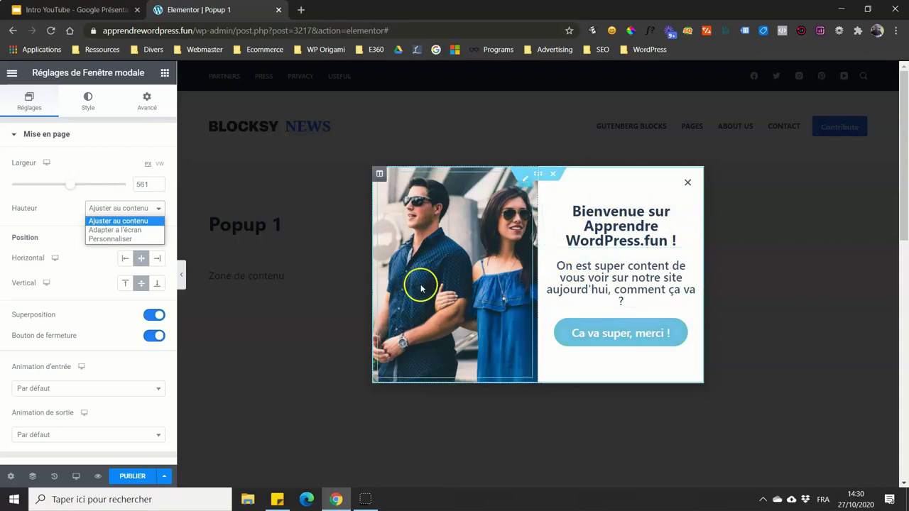
{"action": "left_click", "coordinate": [110, 238]}
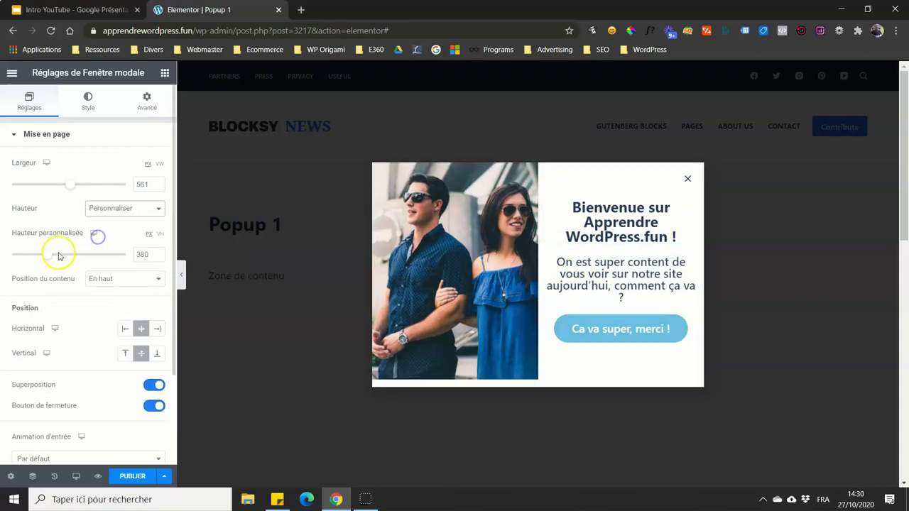
{"action": "mouse_move", "coordinate": [45, 253]}
{"action": "left_mouse_down"}
{"action": "mouse_move", "coordinate": [65, 252]}
{"action": "mouse_move", "coordinate": [55, 254]}
{"action": "left_mouse_up"}
{"action": "left_click", "coordinate": [126, 211]}
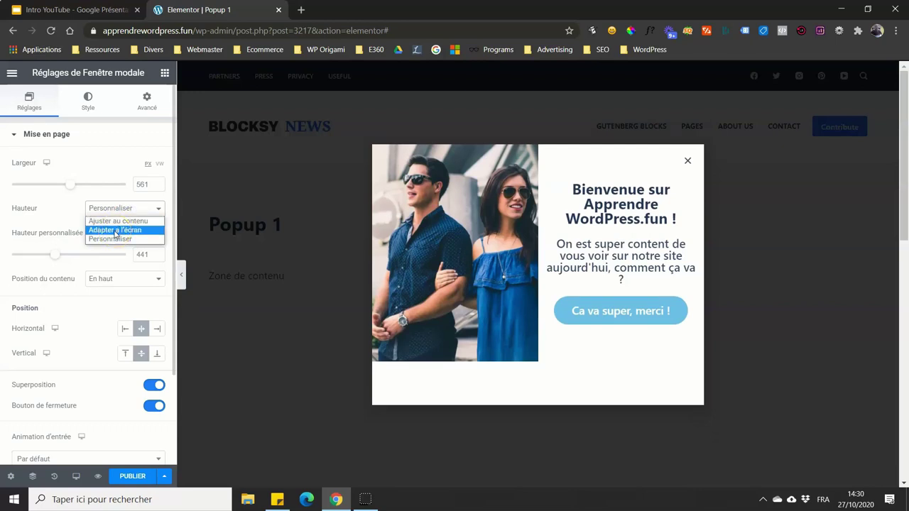
{"action": "left_click", "coordinate": [116, 231]}
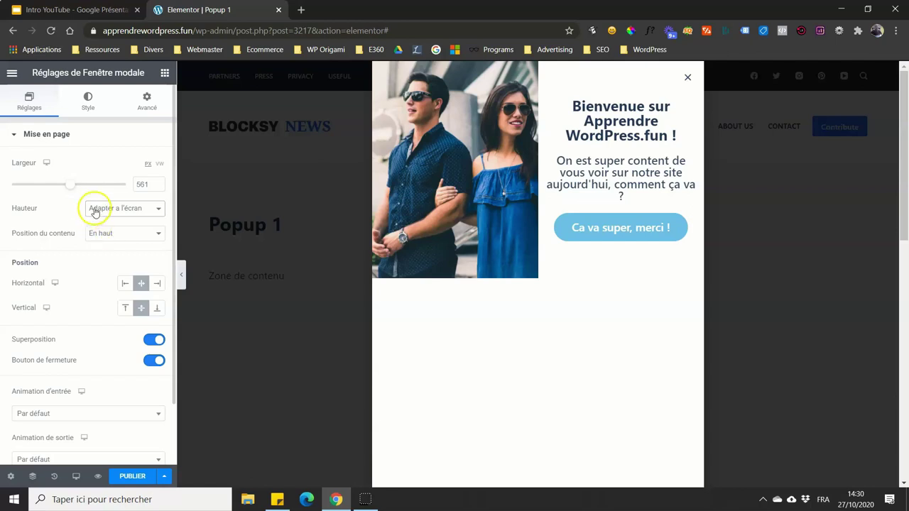
{"action": "left_click", "coordinate": [103, 211]}
{"action": "left_click", "coordinate": [105, 220]}
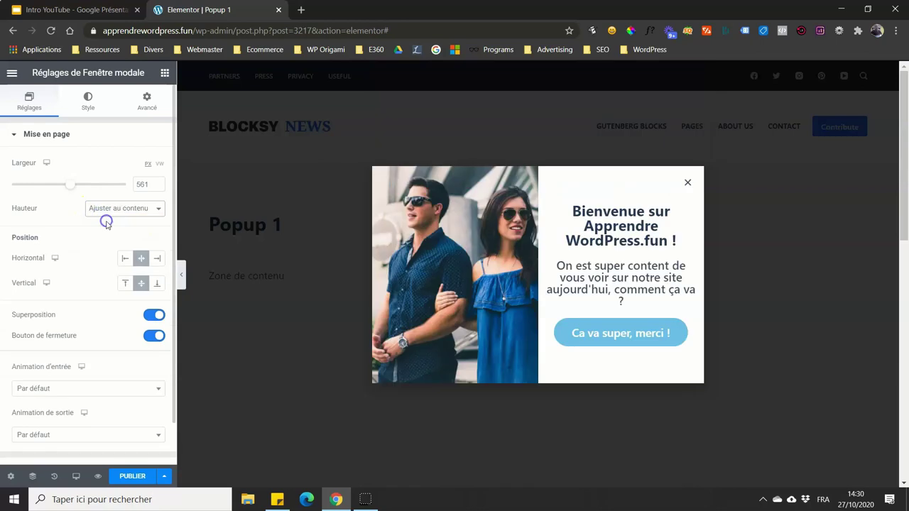
Step: Try the Adapter a l'écran height with the Centrer, En bas and En haut content positions, returning to Ajuster au contenu
{"action": "left_click", "coordinate": [128, 208]}
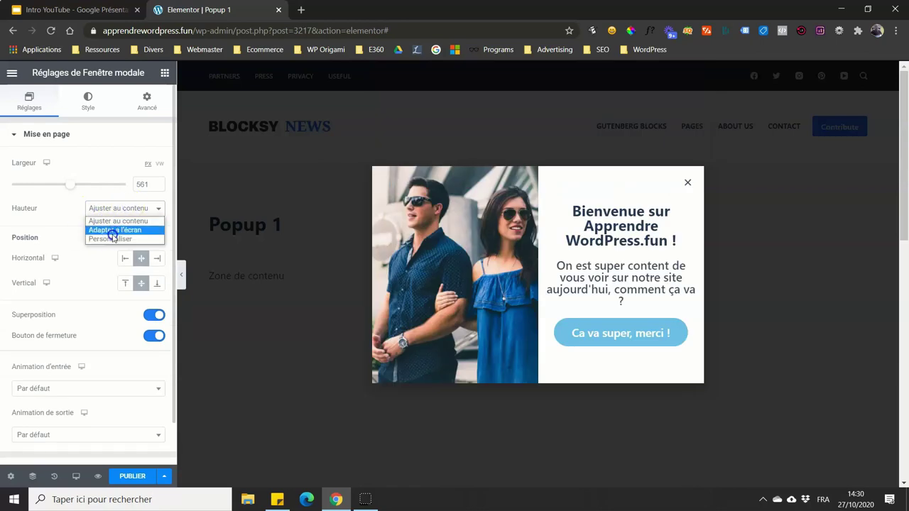
{"action": "left_click", "coordinate": [110, 230]}
{"action": "left_click", "coordinate": [110, 233]}
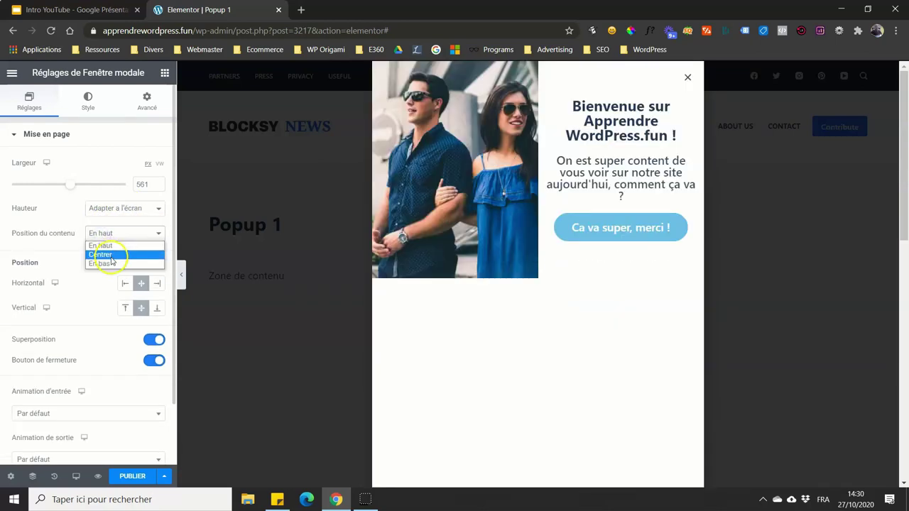
{"action": "left_click", "coordinate": [111, 256]}
{"action": "left_click", "coordinate": [108, 235]}
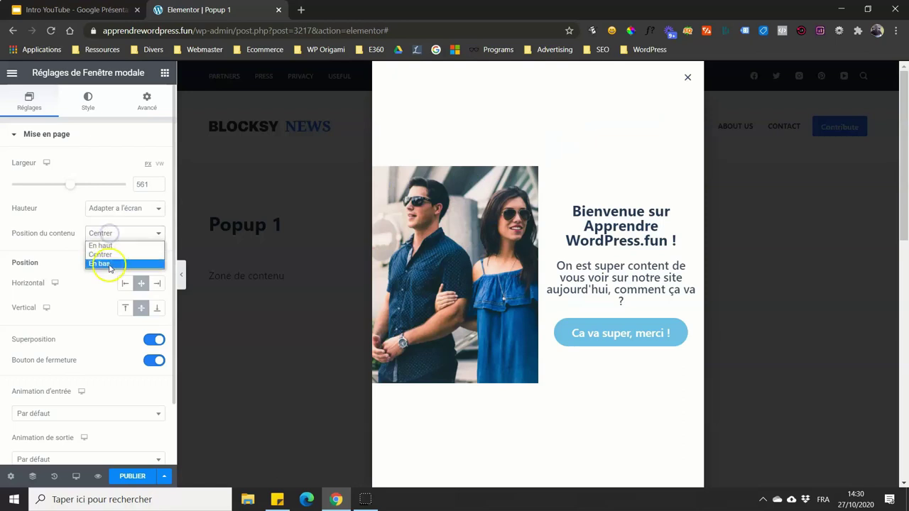
{"action": "left_click", "coordinate": [107, 264]}
{"action": "left_click", "coordinate": [113, 233]}
{"action": "left_click", "coordinate": [106, 254]}
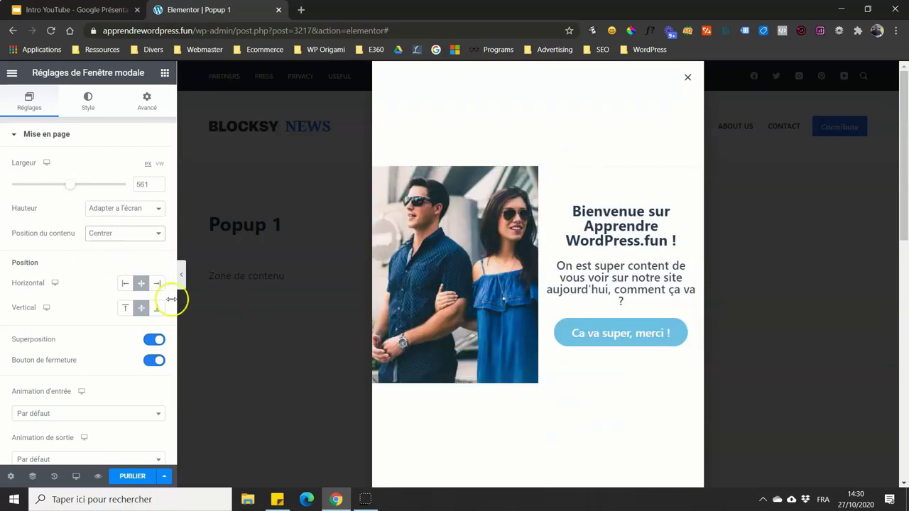
{"action": "left_click", "coordinate": [125, 235]}
{"action": "left_click", "coordinate": [112, 244]}
{"action": "left_click", "coordinate": [123, 209]}
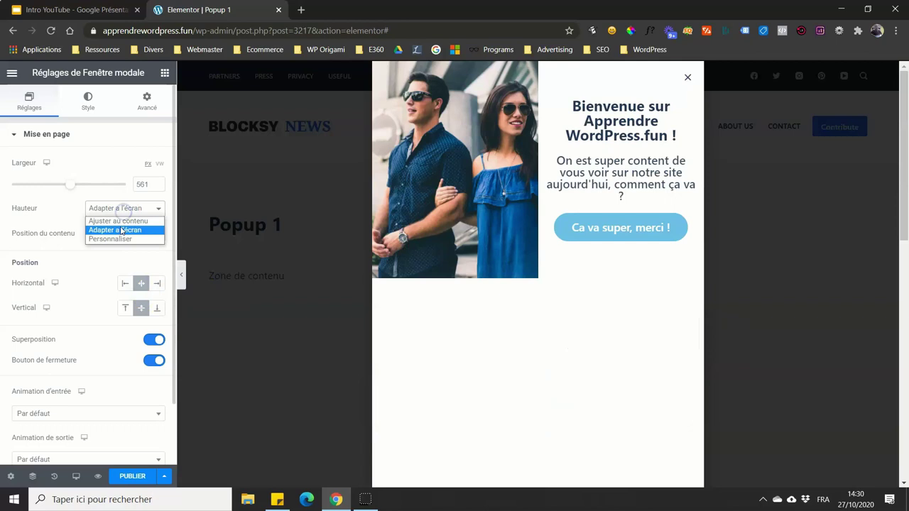
{"action": "left_click", "coordinate": [119, 221]}
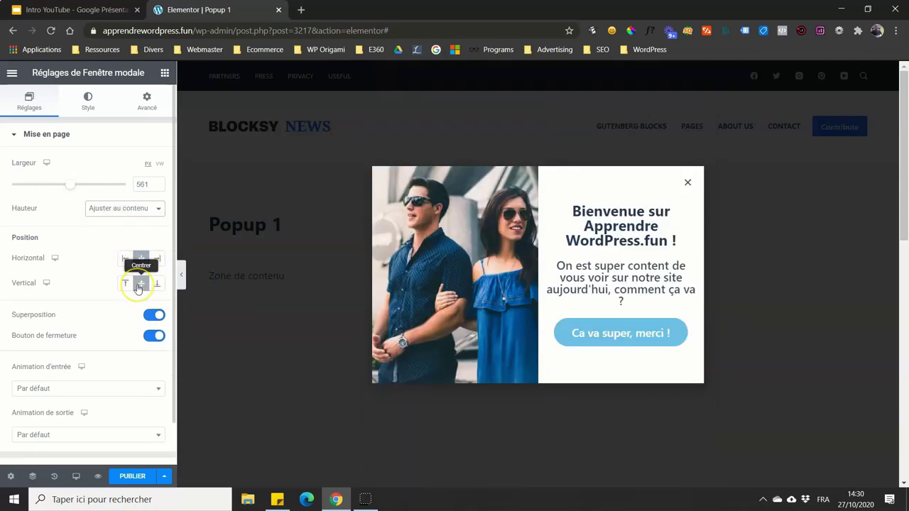
Step: Try placing the popup at different horizontal and vertical screen edges, returning both positions to Centrer
{"action": "left_click", "coordinate": [123, 259]}
{"action": "left_click", "coordinate": [143, 259]}
{"action": "left_click", "coordinate": [158, 259]}
{"action": "left_click", "coordinate": [157, 284]}
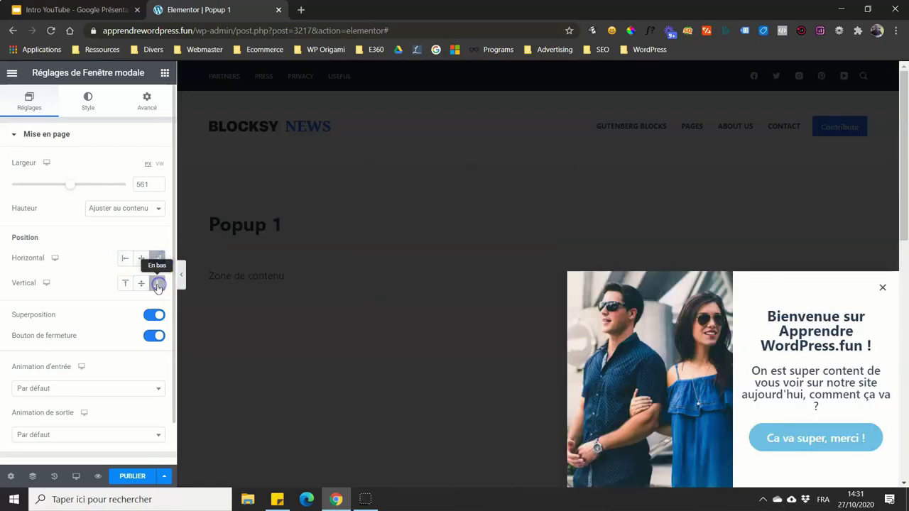
{"action": "left_click", "coordinate": [125, 284]}
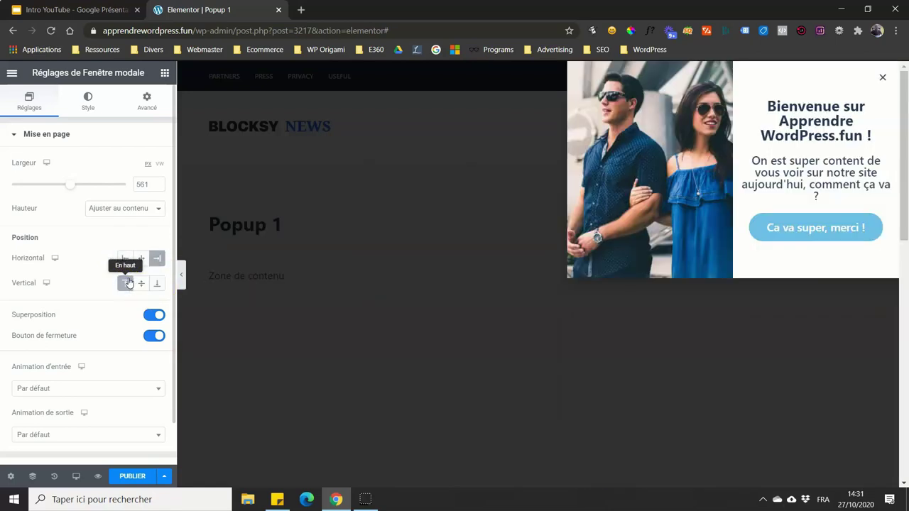
{"action": "left_click", "coordinate": [124, 258]}
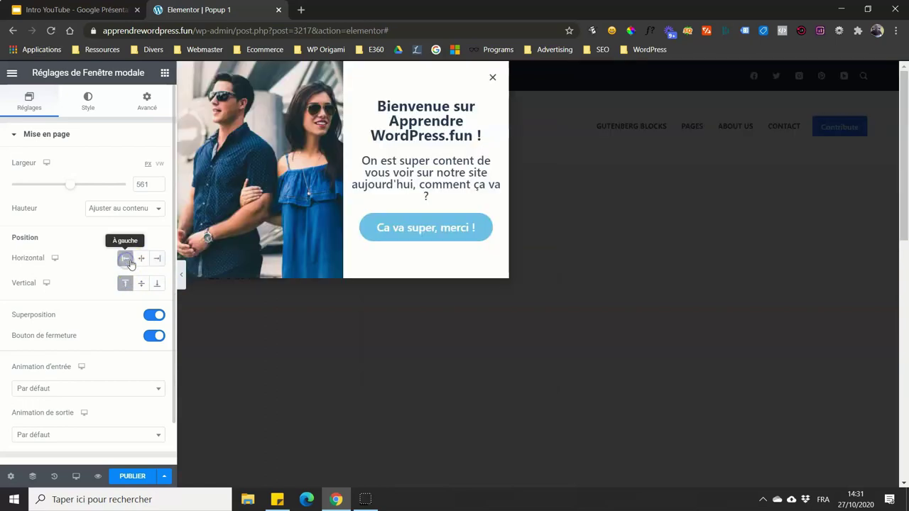
{"action": "left_click", "coordinate": [140, 259]}
{"action": "left_click", "coordinate": [141, 283]}
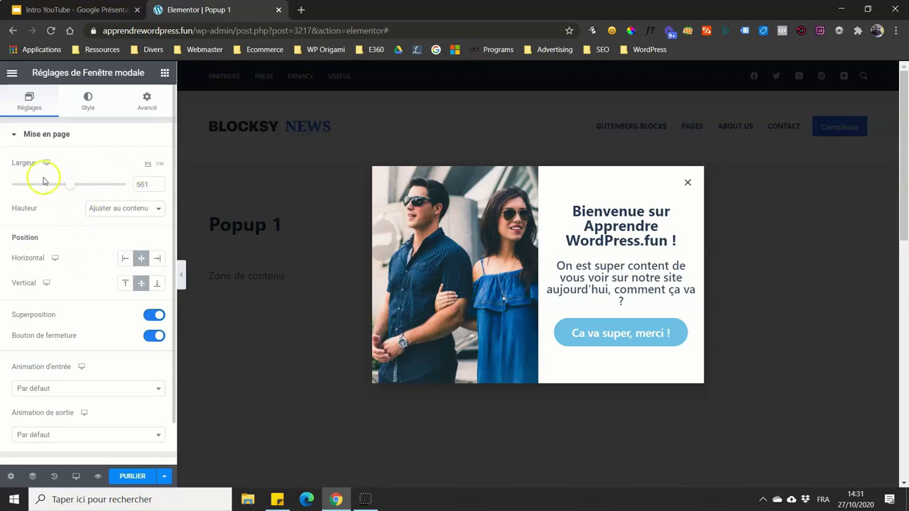
Step: Set the popup's width to 100 VW and try the Adapter a l'écran height, returning to Ajuster au contenu
{"action": "left_click", "coordinate": [161, 166]}
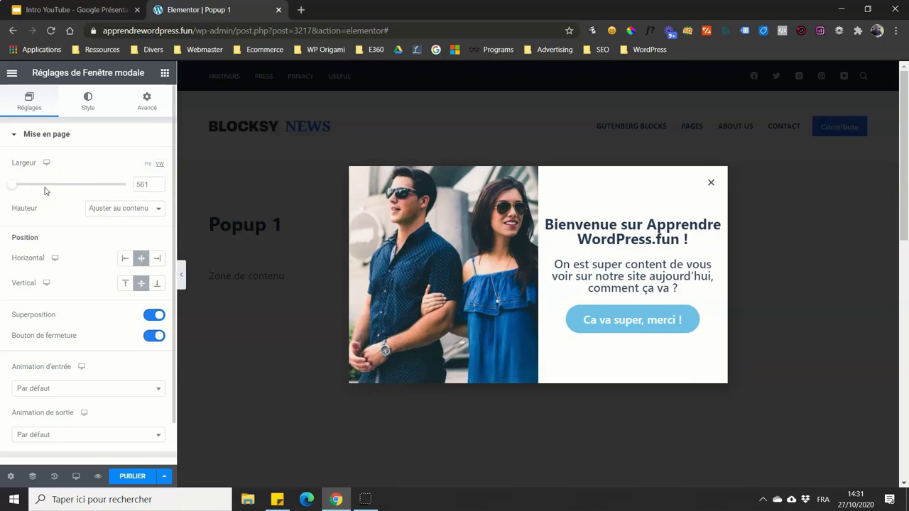
{"action": "left_click_drag", "start_coordinate": [9, 185], "coordinate": [146, 179]}
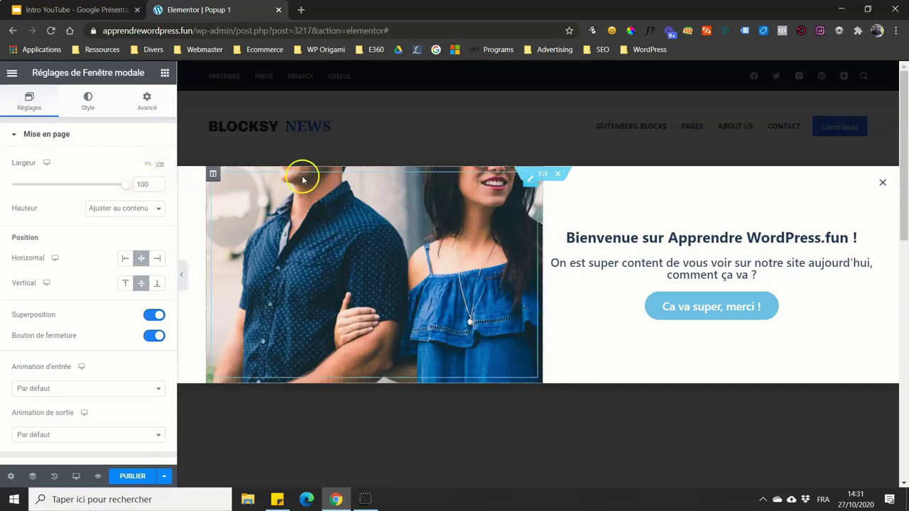
{"action": "left_click", "coordinate": [135, 209]}
{"action": "left_click", "coordinate": [129, 230]}
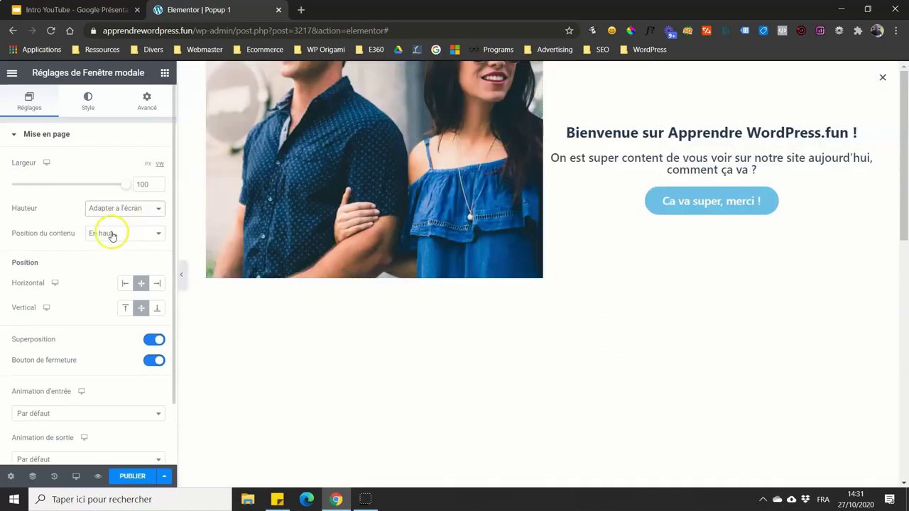
{"action": "left_click", "coordinate": [118, 213]}
{"action": "left_click", "coordinate": [118, 219]}
{"action": "left_click", "coordinate": [142, 184]}
{"action": "left_click", "coordinate": [144, 261]}
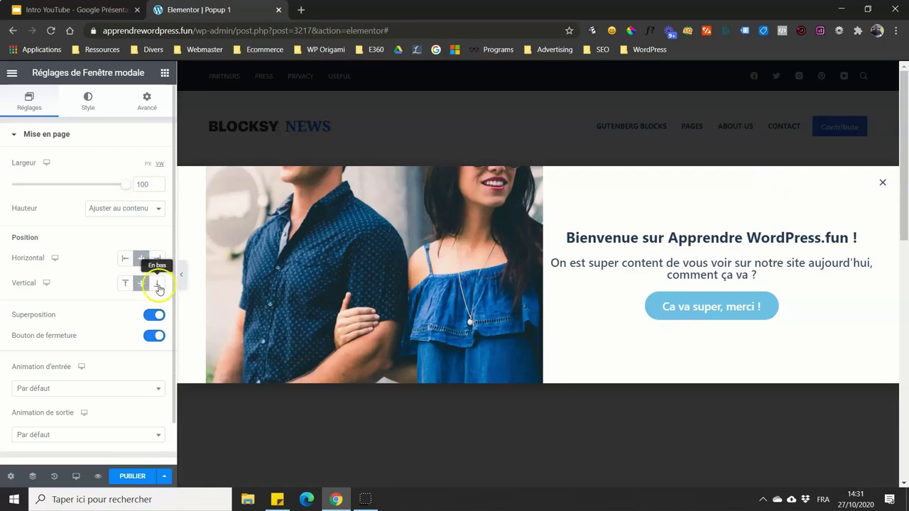
Step: Try the En bas vertical position, recentre the popup, and switch its width unit back to PX
{"action": "left_click", "coordinate": [158, 285]}
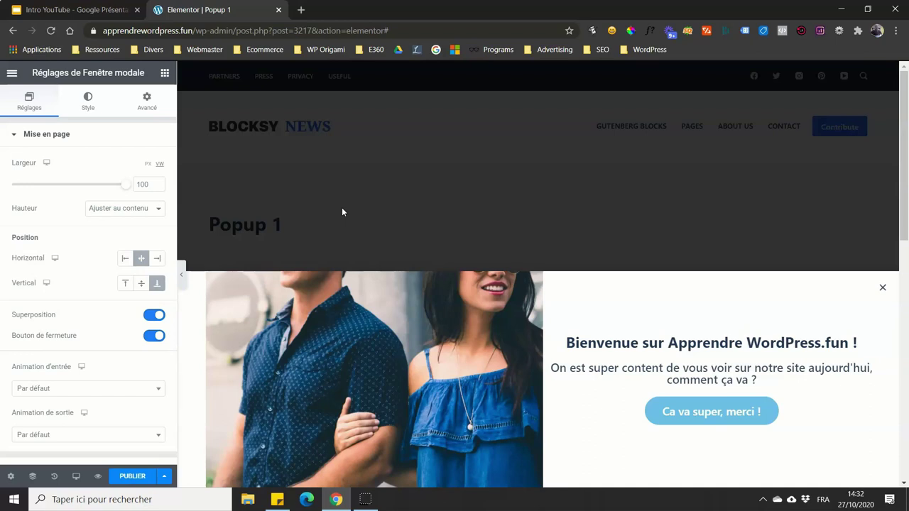
{"action": "left_click", "coordinate": [138, 283]}
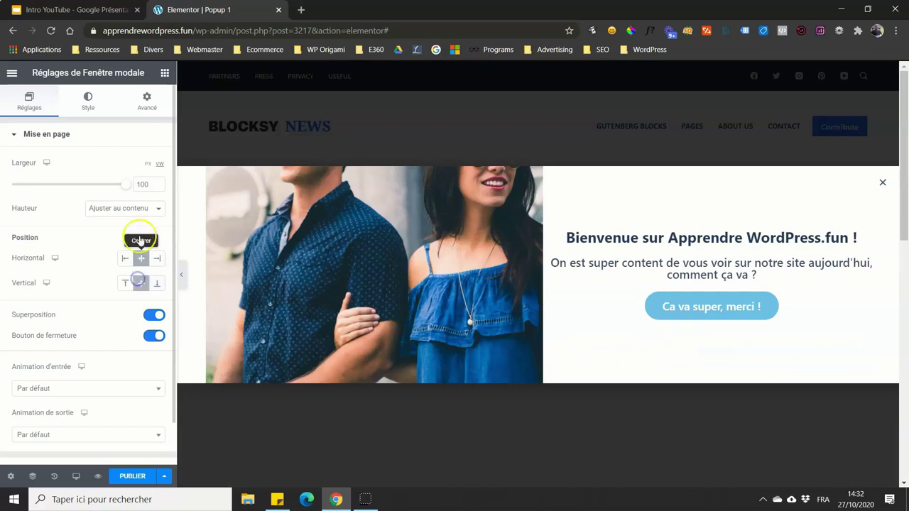
{"action": "left_click", "coordinate": [126, 208]}
{"action": "left_click", "coordinate": [126, 218]}
{"action": "left_click", "coordinate": [148, 163]}
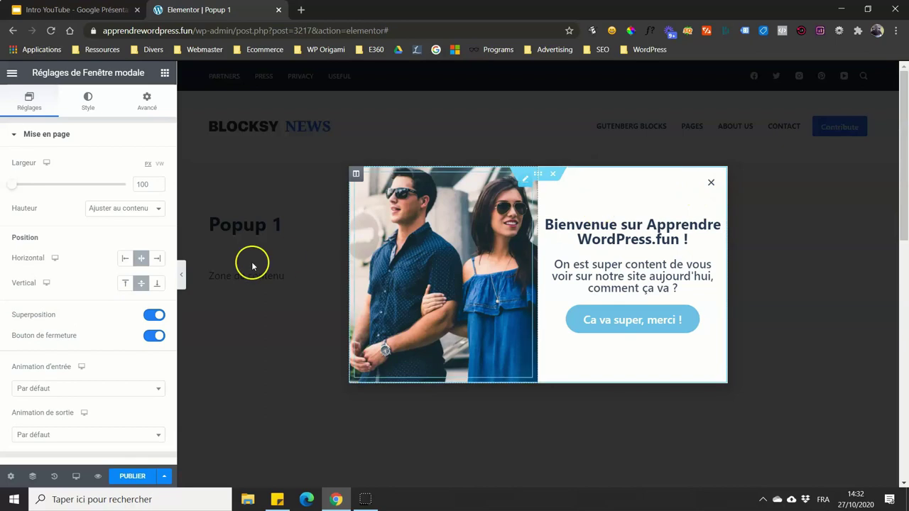
Step: Try the popup with its Superposition option turned off, and turn it back on
{"action": "left_click", "coordinate": [154, 335]}
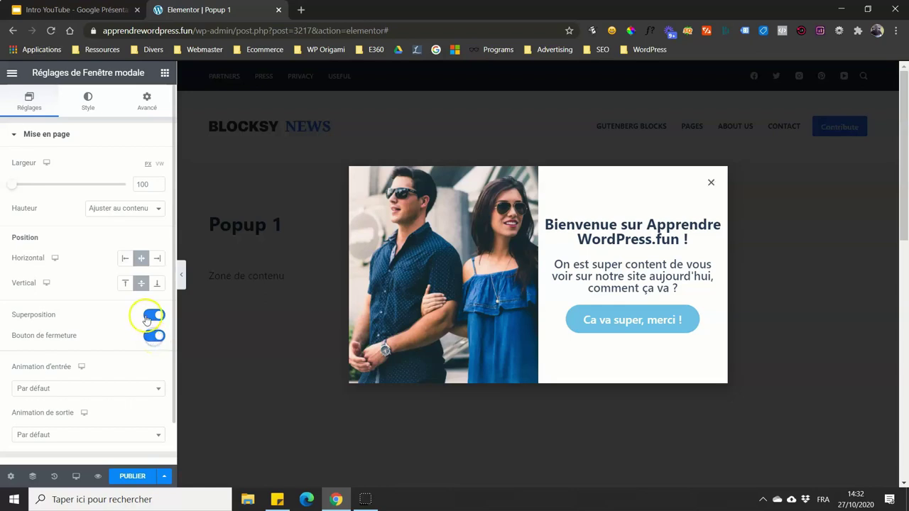
{"action": "left_click", "coordinate": [149, 311]}
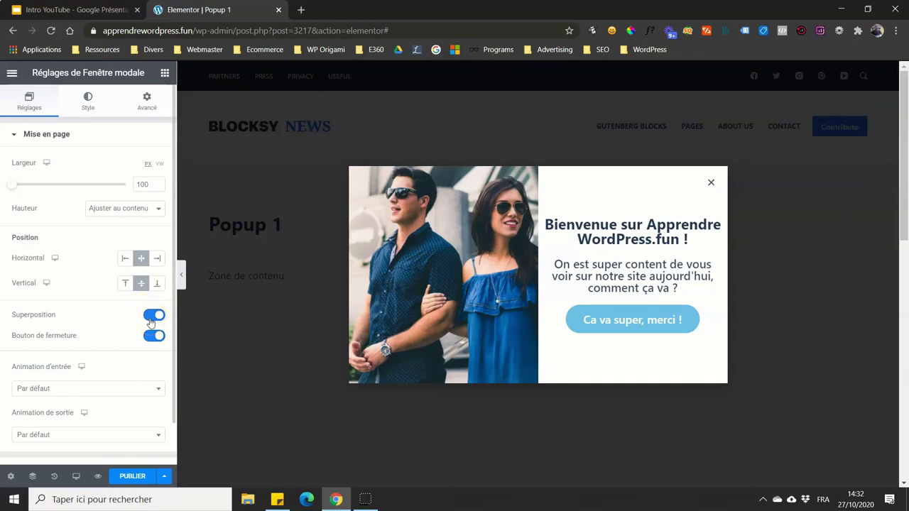
{"action": "left_click", "coordinate": [150, 322]}
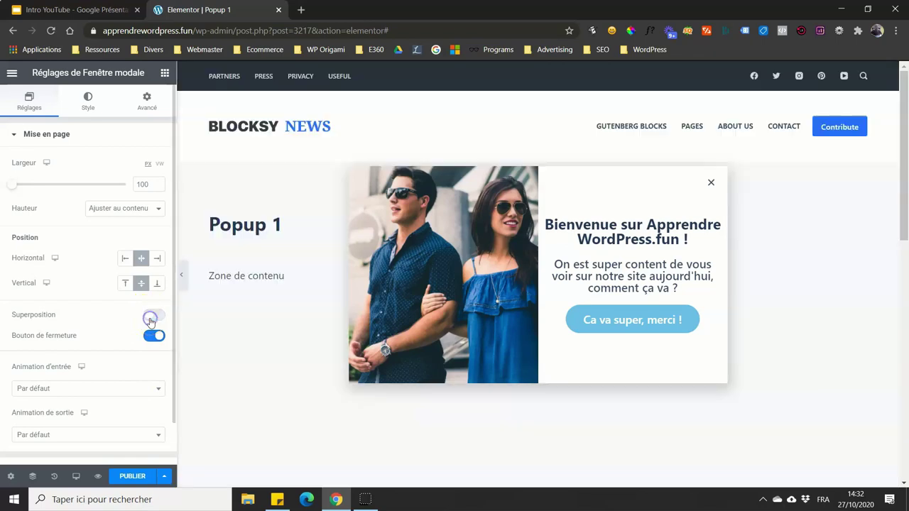
{"action": "left_click", "coordinate": [147, 317]}
{"action": "left_click", "coordinate": [159, 184]}
{"action": "scroll", "coordinate": [67, 300], "scroll_direction": "down", "scroll_amount": 1}
{"action": "scroll", "coordinate": [66, 284], "scroll_direction": "up", "scroll_amount": 1}
{"action": "left_click", "coordinate": [154, 314]}
Step: Set the popup's entrance animation to Fade In and its exit animation to Fade Out
{"action": "scroll", "coordinate": [93, 316], "scroll_direction": "down", "scroll_amount": 1}
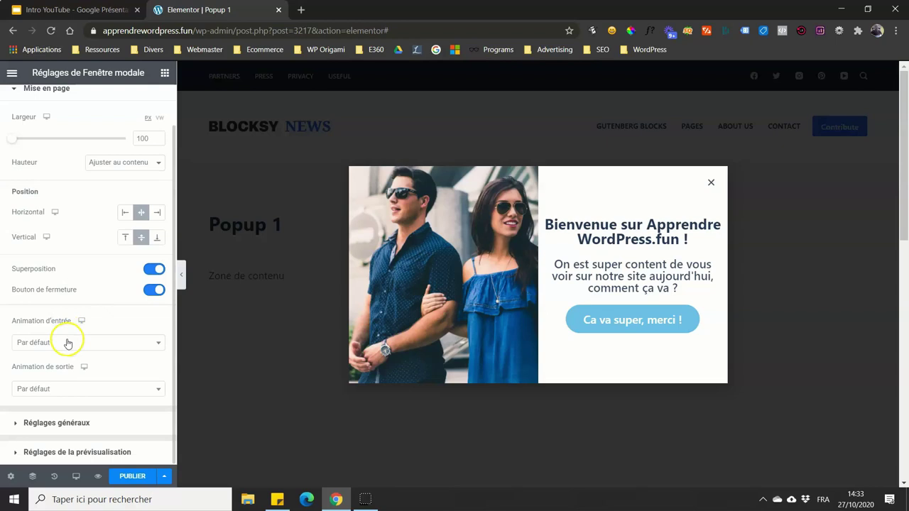
{"action": "left_click", "coordinate": [65, 344]}
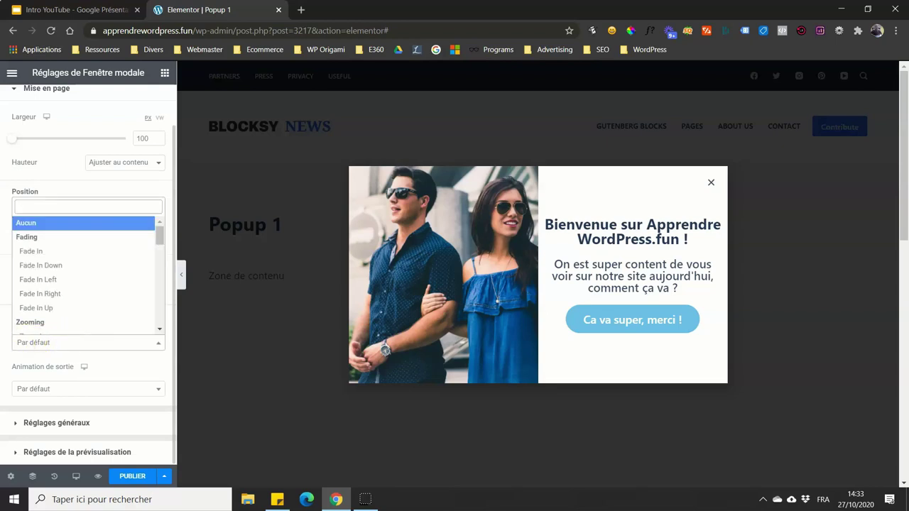
{"action": "left_click", "coordinate": [6, 346]}
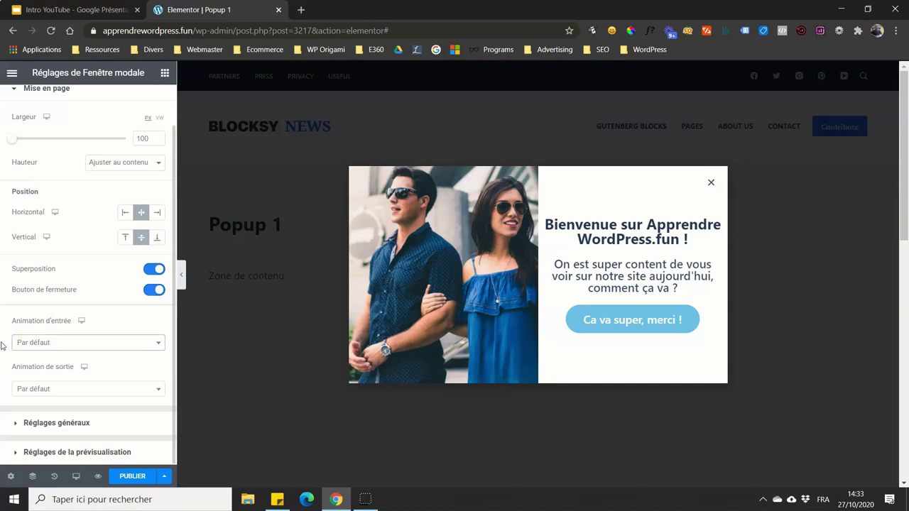
{"action": "left_click", "coordinate": [20, 346]}
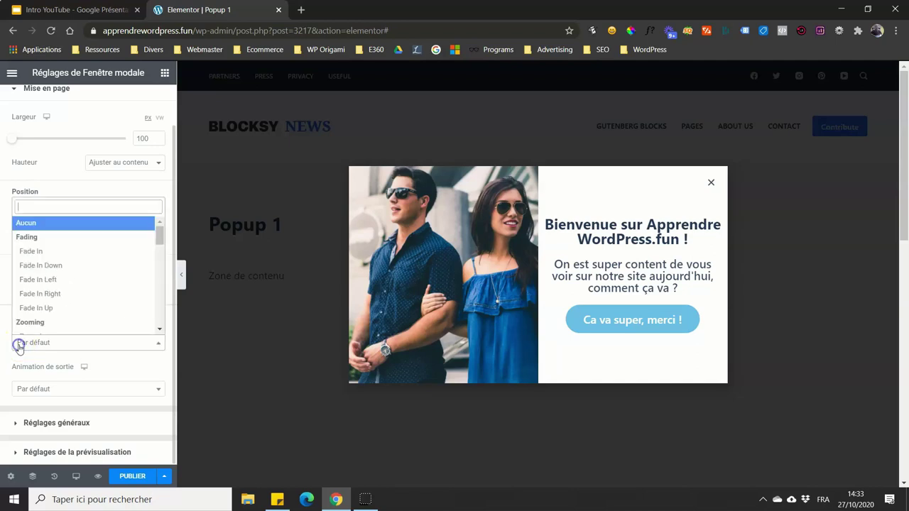
{"action": "left_click", "coordinate": [55, 259]}
{"action": "scroll", "coordinate": [17, 296], "scroll_direction": "down", "scroll_amount": 1}
{"action": "left_click", "coordinate": [38, 352]}
{"action": "left_click", "coordinate": [56, 260]}
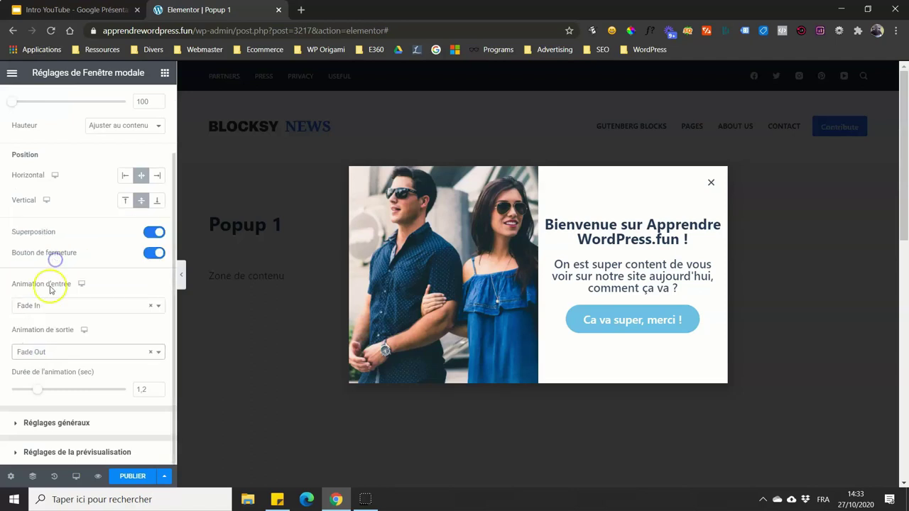
{"action": "left_click", "coordinate": [45, 309]}
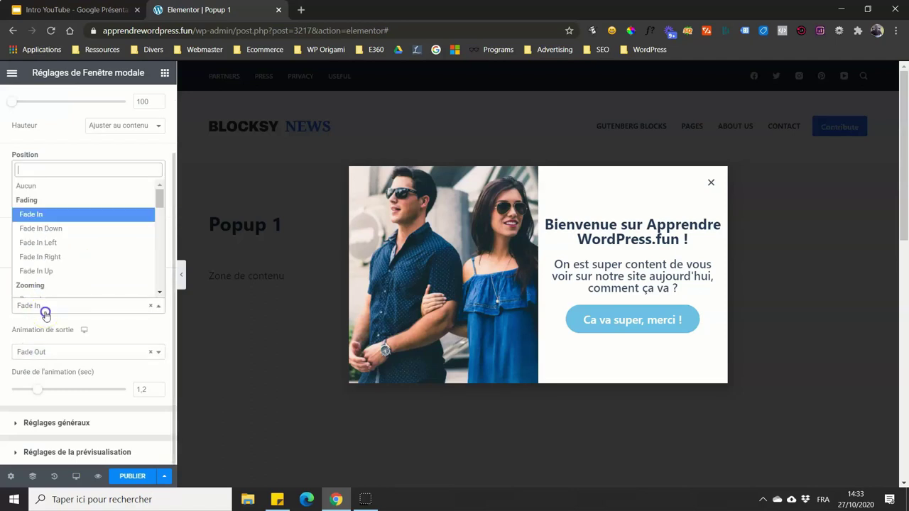
{"action": "left_click", "coordinate": [4, 312]}
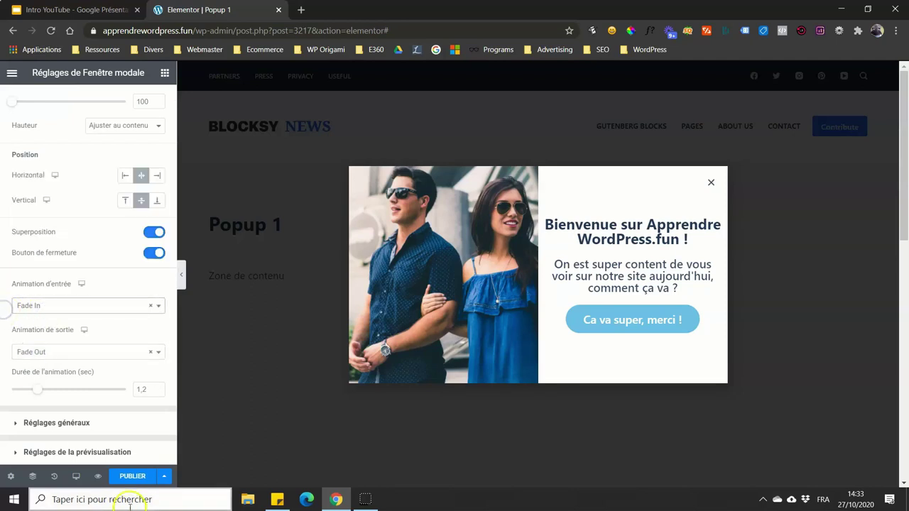
Step: Preview the popup on the site and close it to check its entrance and exit animations
{"action": "left_click", "coordinate": [77, 476]}
{"action": "left_click", "coordinate": [77, 476]}
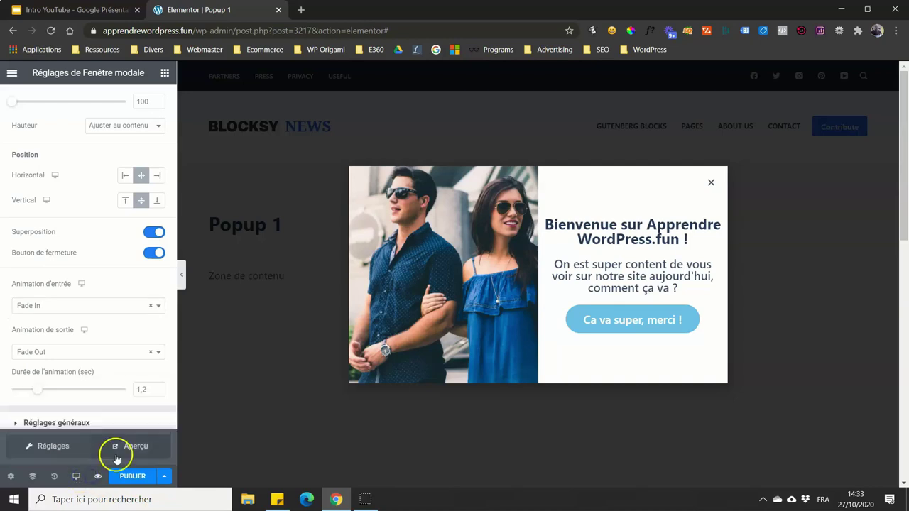
{"action": "left_click", "coordinate": [136, 448]}
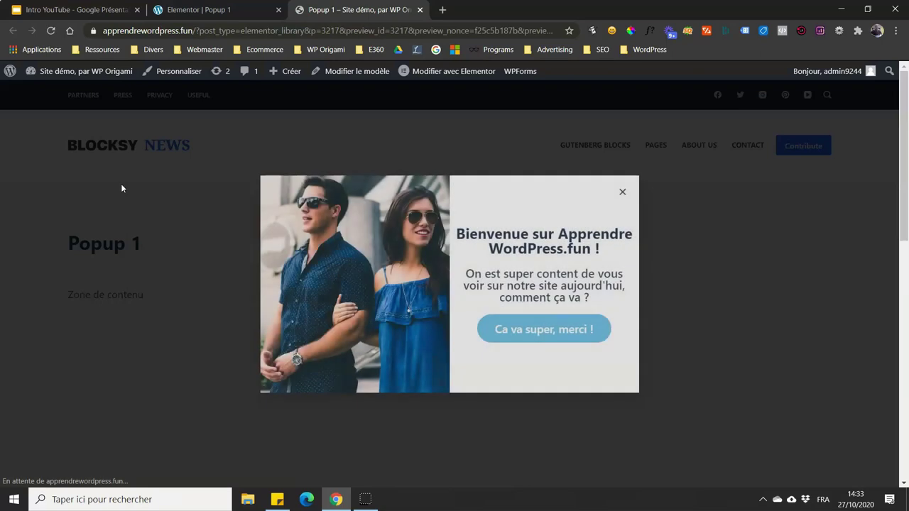
{"action": "left_click", "coordinate": [622, 194]}
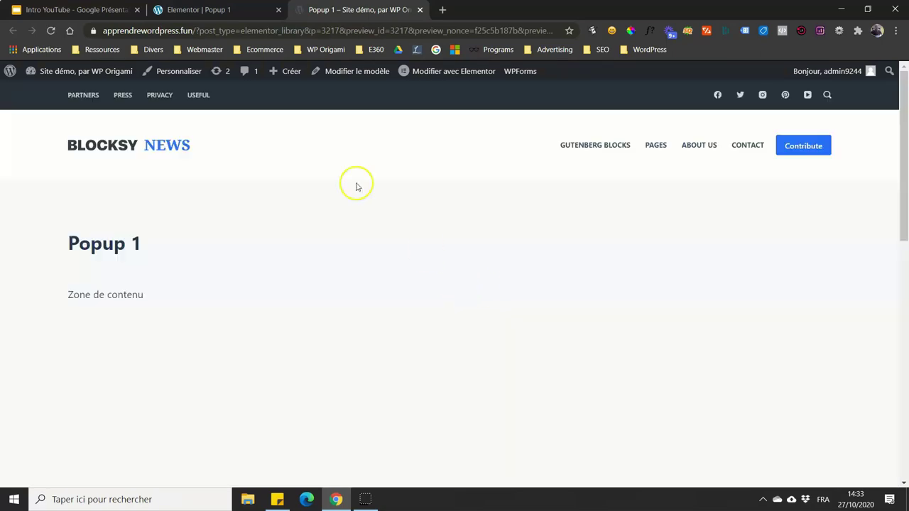
Step: Return to the editor and set the entrance animation to Slide In Left and the exit animation to Light Speed Out
{"action": "left_click", "coordinate": [193, 10]}
{"action": "left_click", "coordinate": [81, 307]}
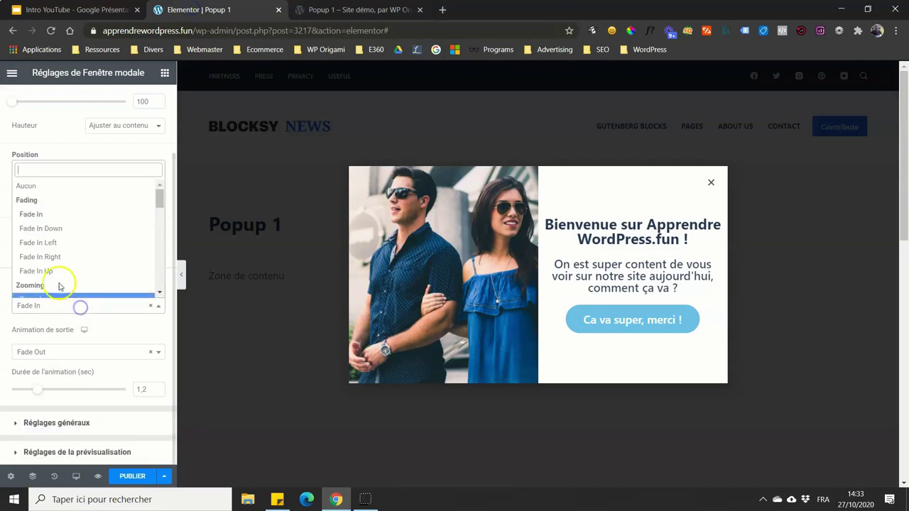
{"action": "scroll", "coordinate": [61, 242], "scroll_direction": "down", "scroll_amount": 3}
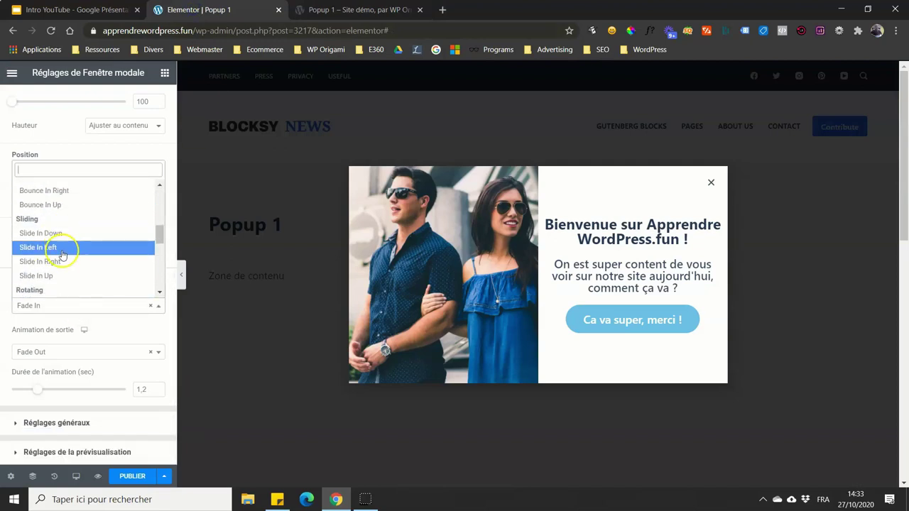
{"action": "left_click", "coordinate": [61, 246]}
{"action": "left_click", "coordinate": [58, 349]}
{"action": "scroll", "coordinate": [61, 305], "scroll_direction": "down", "scroll_amount": 8}
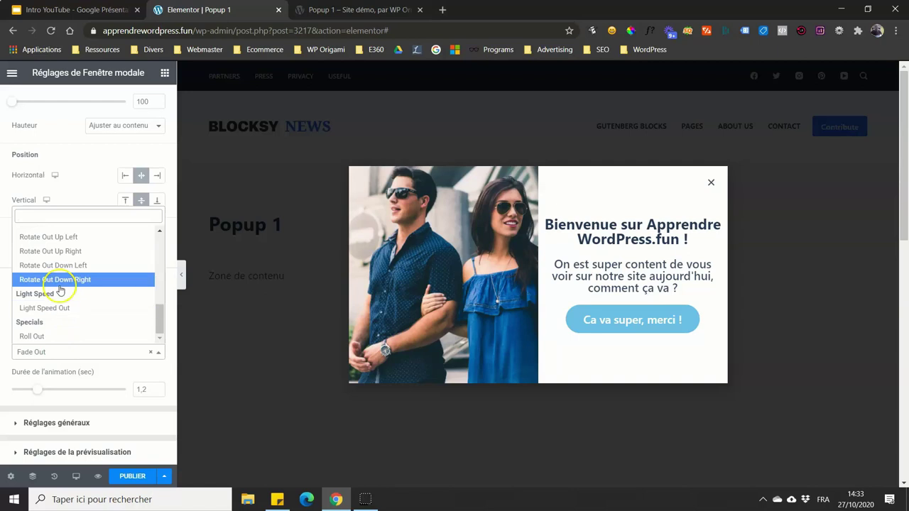
{"action": "left_click", "coordinate": [63, 306]}
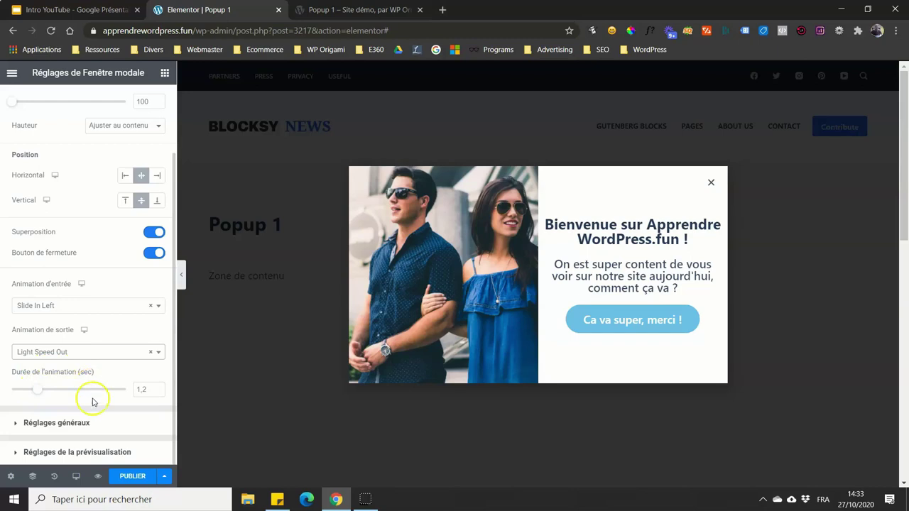
Step: Preview the popup on the site and dismiss it to check the Slide In Left and Light Speed Out animations
{"action": "mouse_move", "coordinate": [98, 476]}
{"action": "left_click", "coordinate": [125, 445]}
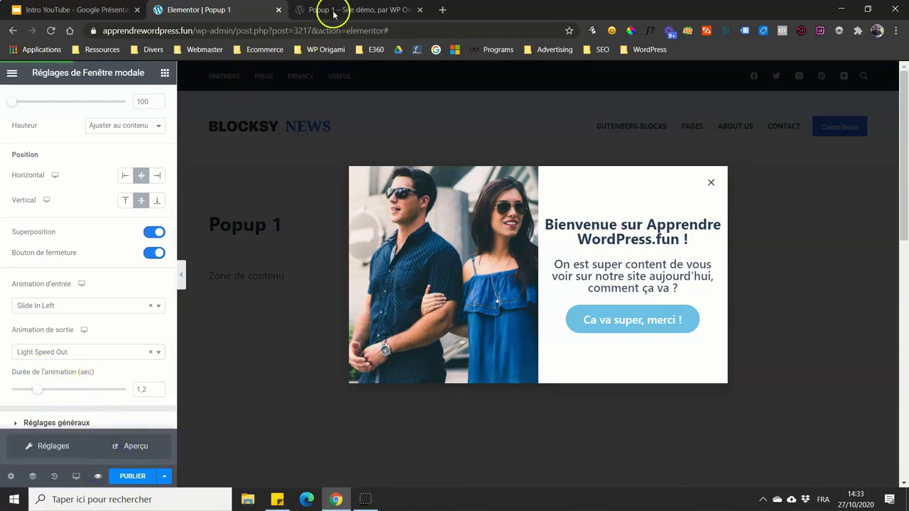
{"action": "left_click", "coordinate": [339, 10]}
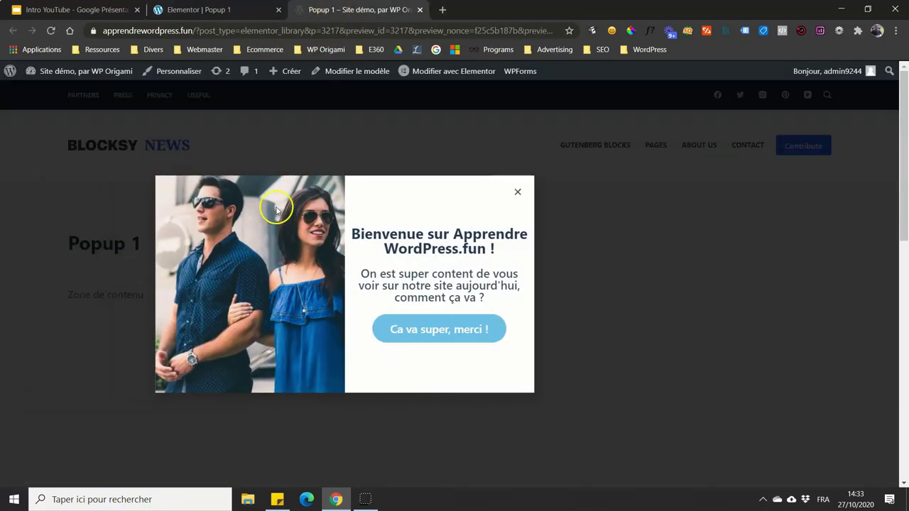
{"action": "left_click", "coordinate": [622, 192]}
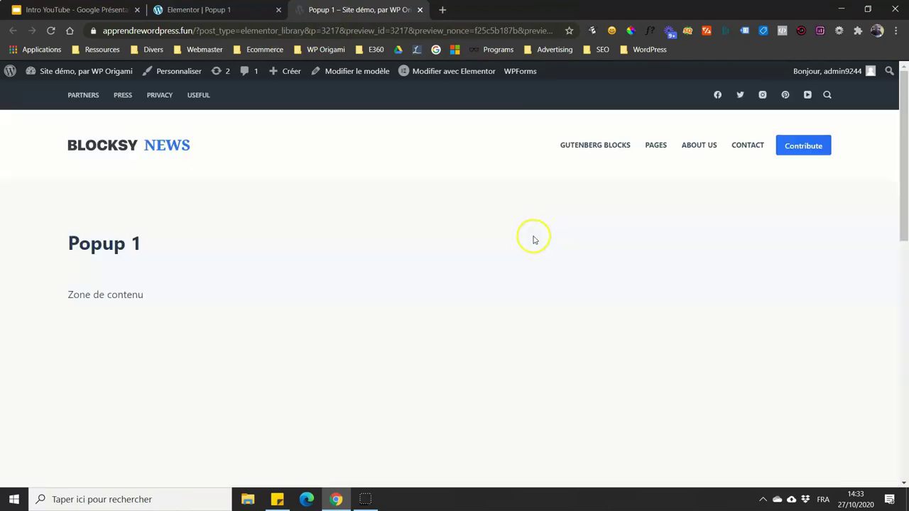
Step: Return to the editor, browse the available entrance animations and reselect Slide In Left
{"action": "left_click", "coordinate": [202, 9]}
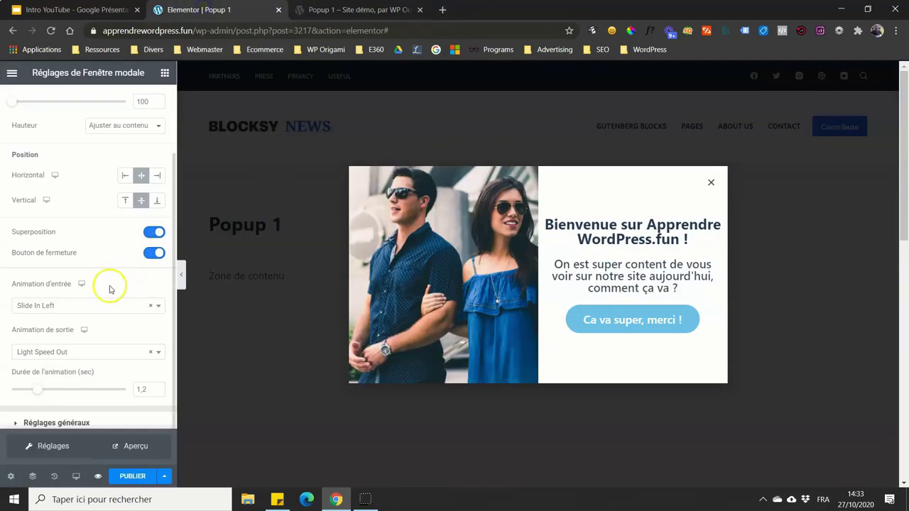
{"action": "left_click", "coordinate": [75, 305]}
{"action": "scroll", "coordinate": [80, 248], "scroll_direction": "down", "scroll_amount": 4}
{"action": "scroll", "coordinate": [71, 243], "scroll_direction": "up", "scroll_amount": 6}
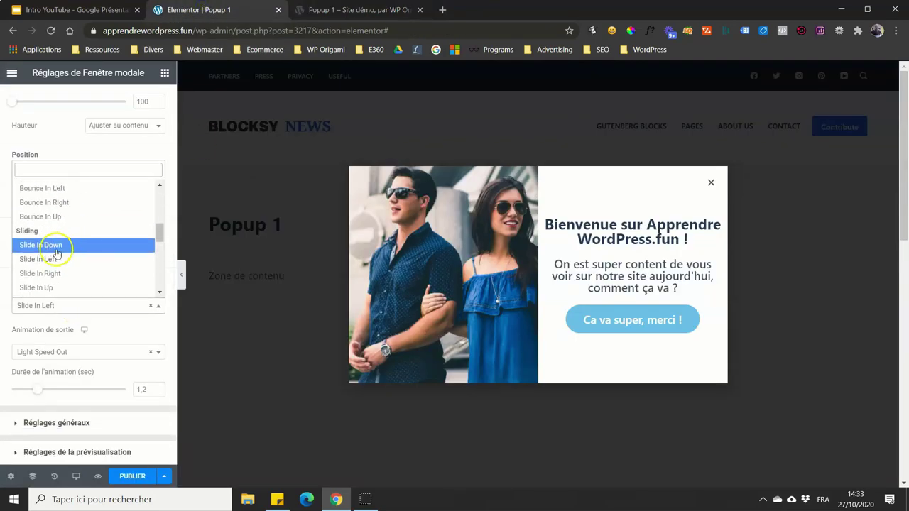
{"action": "left_click", "coordinate": [71, 257]}
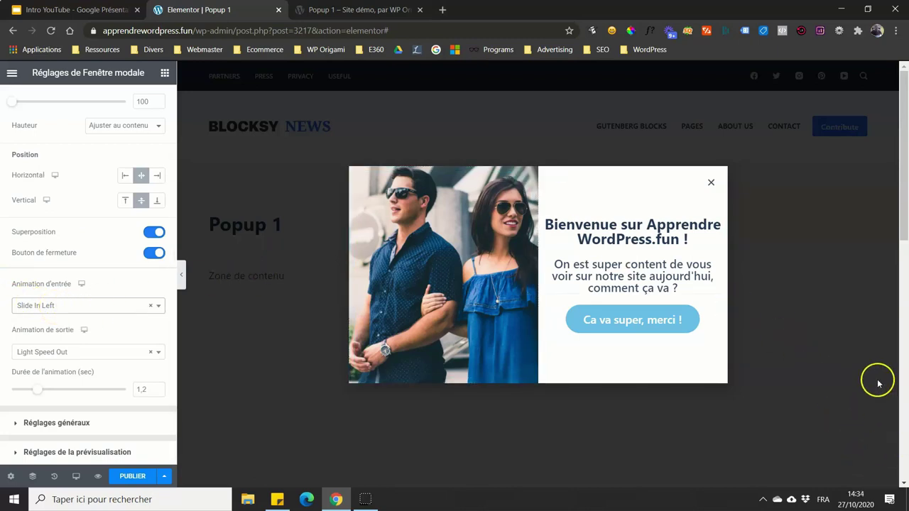
Step: Try the popup without Superposition, aligned to the bottom vertically and to the right horizontally
{"action": "left_click", "coordinate": [155, 232]}
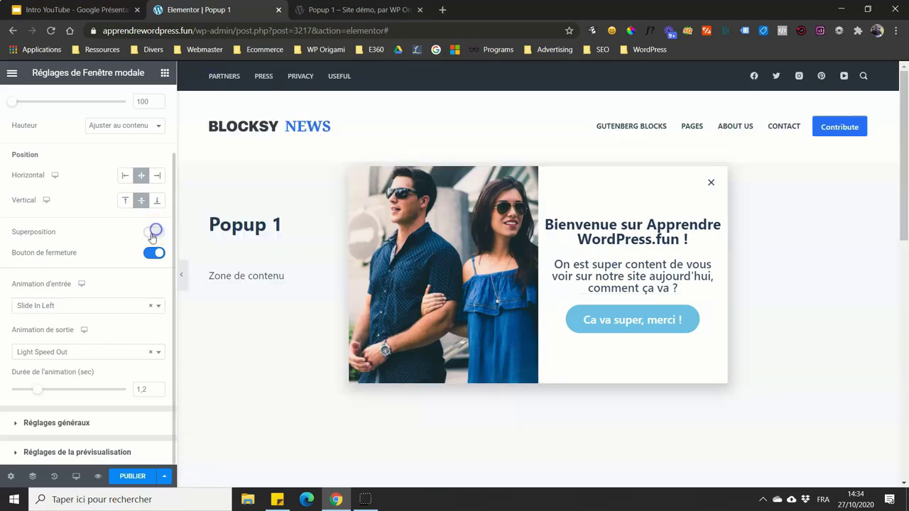
{"action": "left_click", "coordinate": [156, 200]}
{"action": "left_click", "coordinate": [157, 175]}
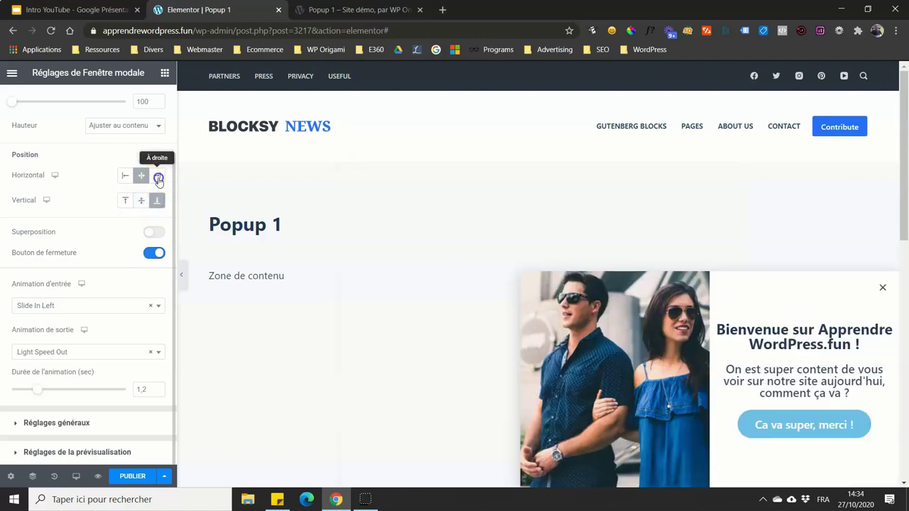
Step: Set the popup's entrance animation to Slide In Right
{"action": "left_click", "coordinate": [83, 306]}
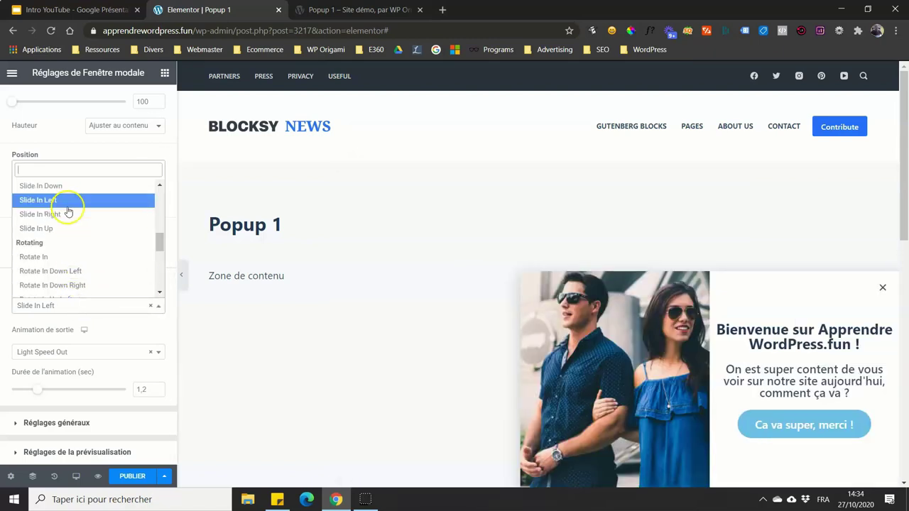
{"action": "scroll", "coordinate": [67, 208], "scroll_direction": "up", "scroll_amount": 4}
{"action": "scroll", "coordinate": [66, 227], "scroll_direction": "down", "scroll_amount": 2}
{"action": "scroll", "coordinate": [67, 231], "scroll_direction": "down", "scroll_amount": 3}
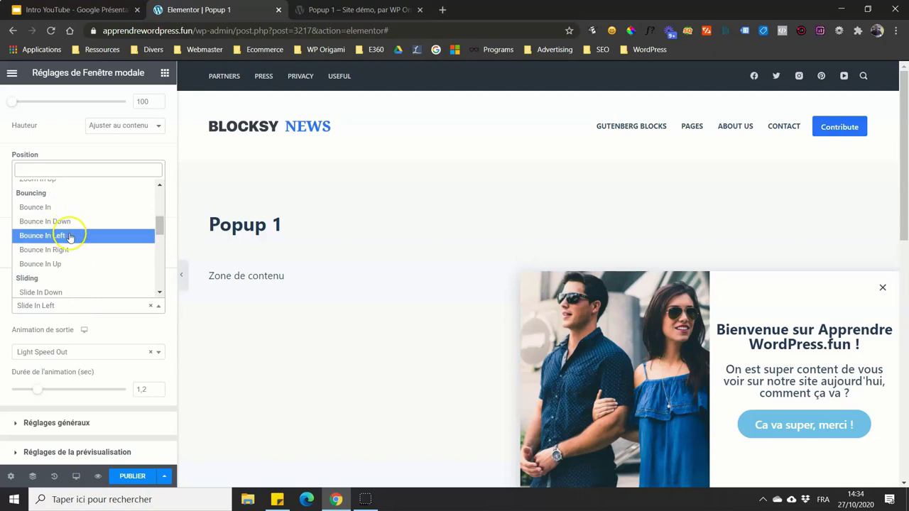
{"action": "left_click", "coordinate": [64, 264]}
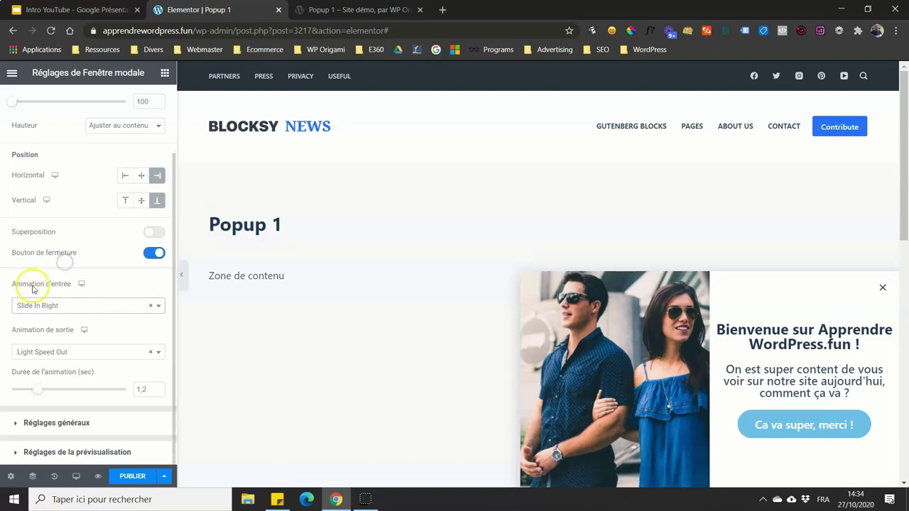
Step: Set the popup's exit animation to Slide Out Left
{"action": "left_click", "coordinate": [51, 352]}
{"action": "scroll", "coordinate": [64, 315], "scroll_direction": "up", "scroll_amount": 5}
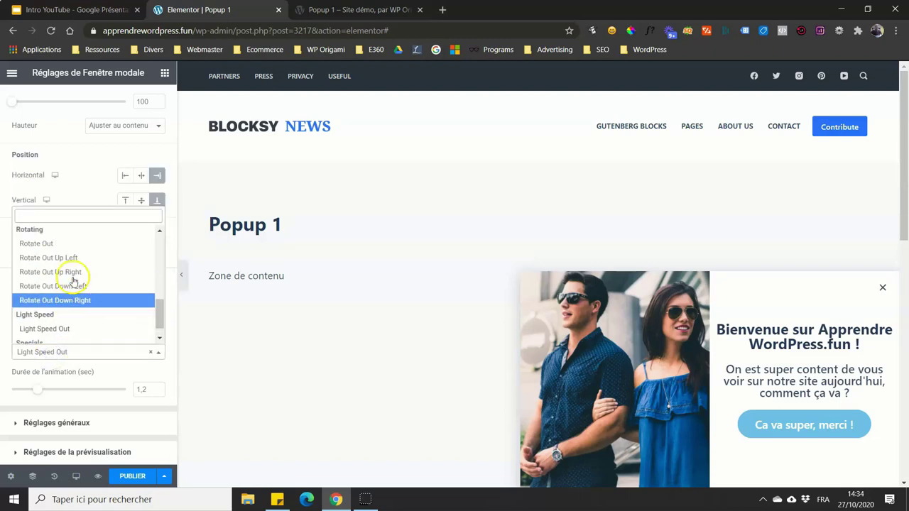
{"action": "scroll", "coordinate": [65, 268], "scroll_direction": "down", "scroll_amount": 5}
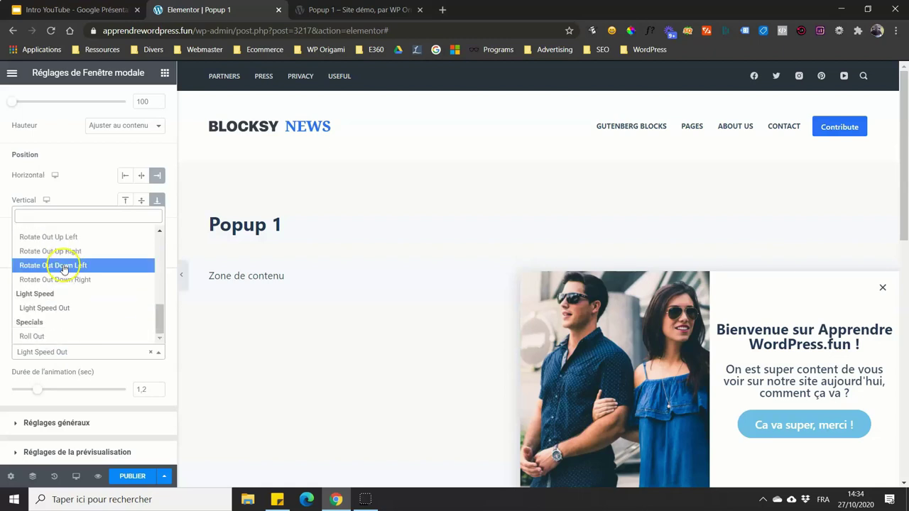
{"action": "scroll", "coordinate": [61, 298], "scroll_direction": "up", "scroll_amount": 10}
{"action": "scroll", "coordinate": [61, 287], "scroll_direction": "down", "scroll_amount": 4}
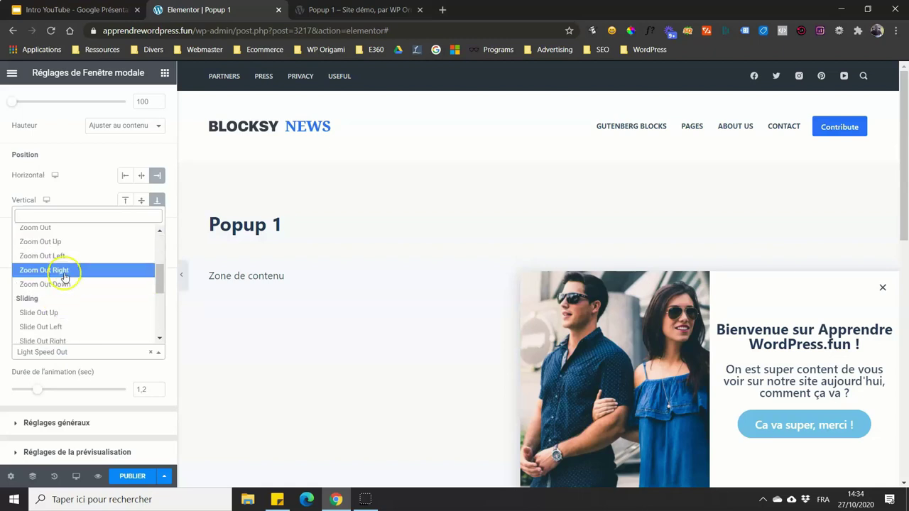
{"action": "left_click", "coordinate": [52, 327]}
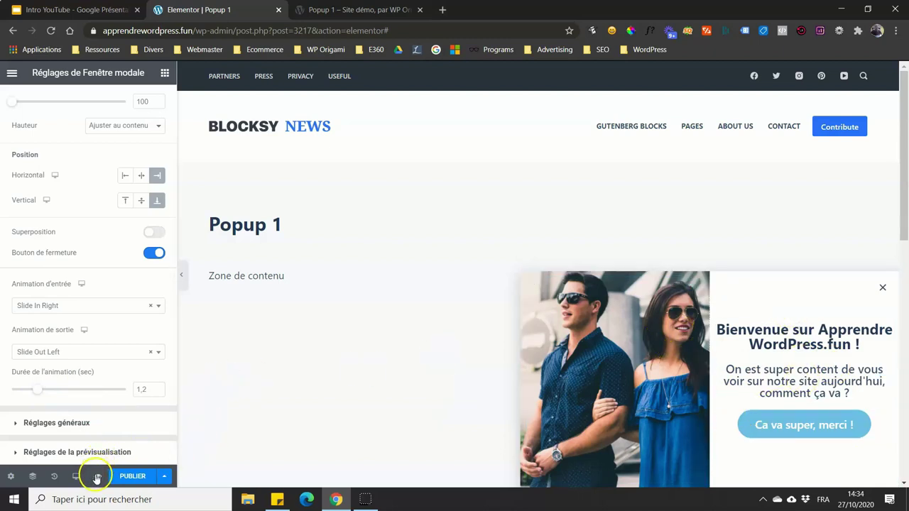
Step: Preview the bottom-right popup on the site, scroll the page behind it and close the popup to check its animations
{"action": "mouse_move", "coordinate": [97, 477]}
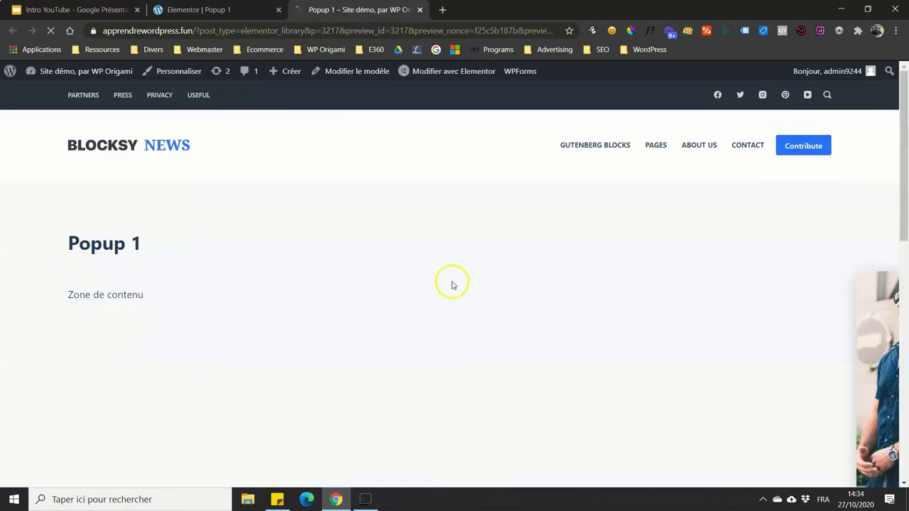
{"action": "scroll", "coordinate": [427, 270], "scroll_direction": "down", "scroll_amount": 2}
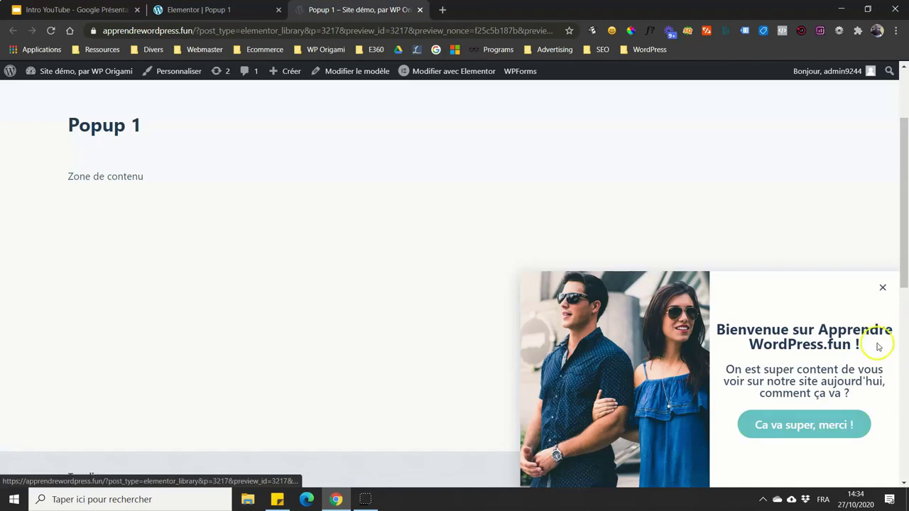
{"action": "left_click", "coordinate": [883, 288]}
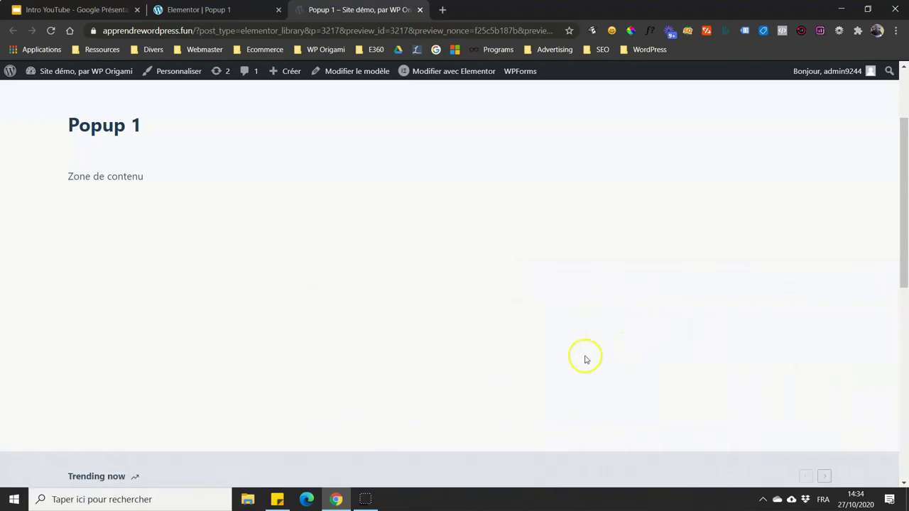
Step: Return to the editor and set the popup's exit animation to Slide Out Right
{"action": "left_click", "coordinate": [211, 10]}
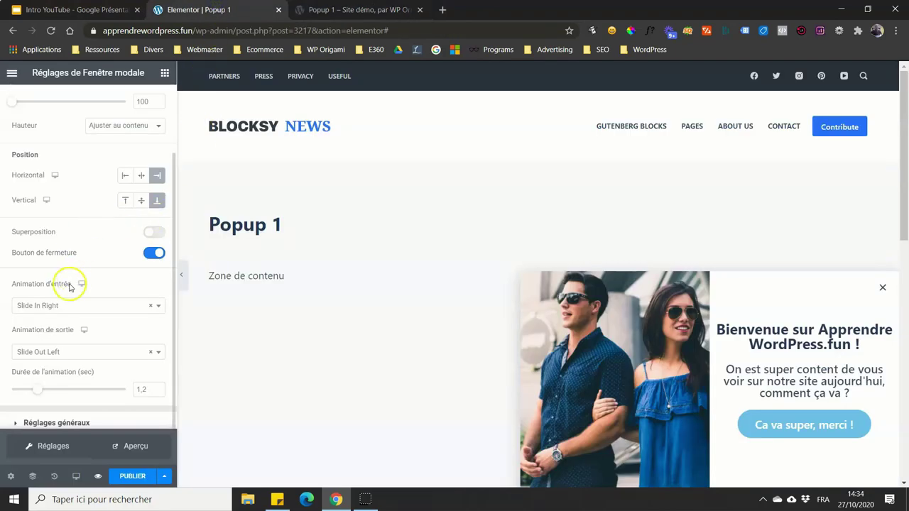
{"action": "left_click", "coordinate": [54, 353]}
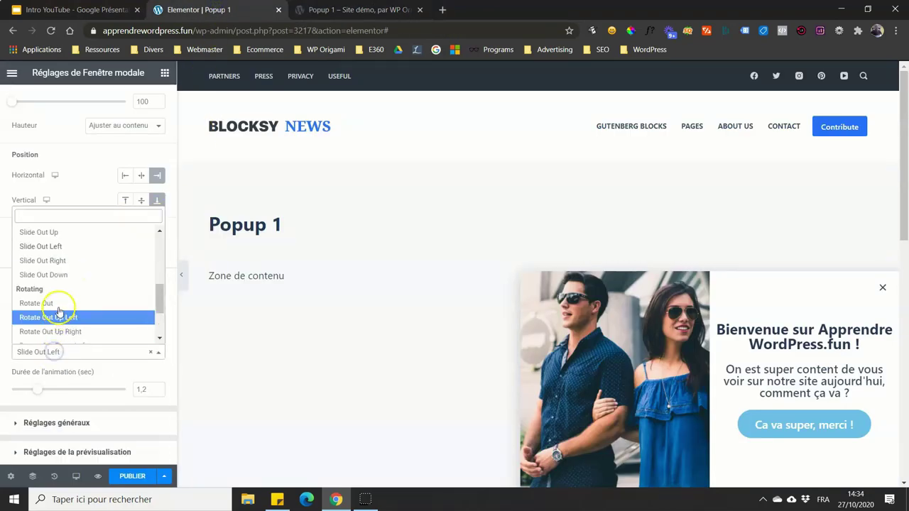
{"action": "scroll", "coordinate": [57, 287], "scroll_direction": "down", "scroll_amount": 1}
{"action": "scroll", "coordinate": [57, 288], "scroll_direction": "up", "scroll_amount": 3}
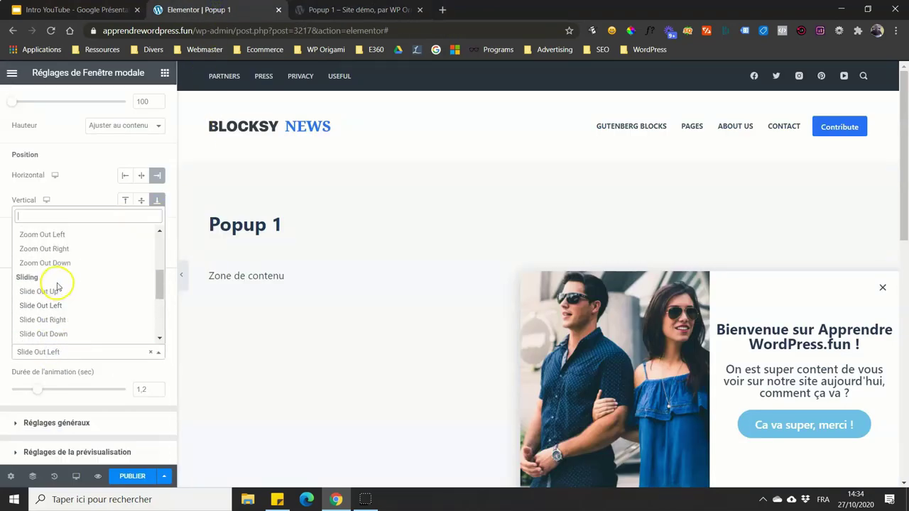
{"action": "left_click", "coordinate": [65, 319]}
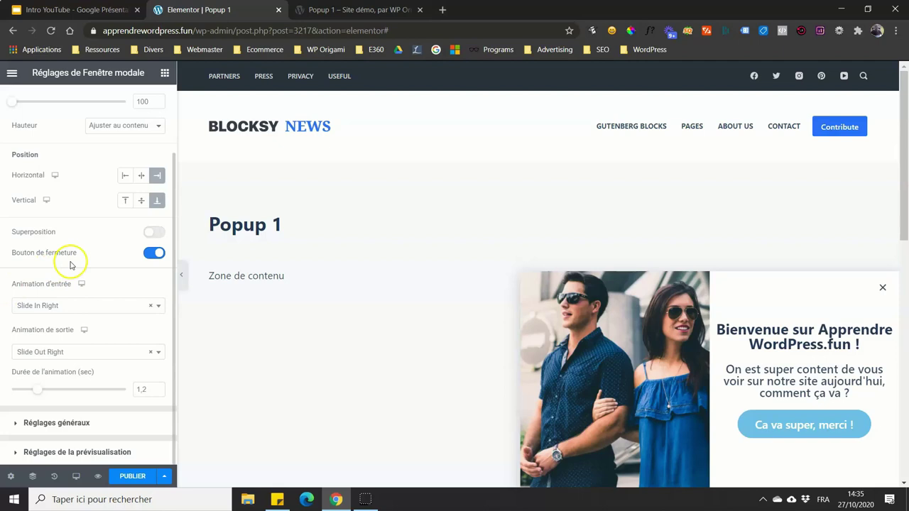
Step: Turn Superposition back on and center the popup both horizontally and vertically
{"action": "left_click", "coordinate": [152, 232]}
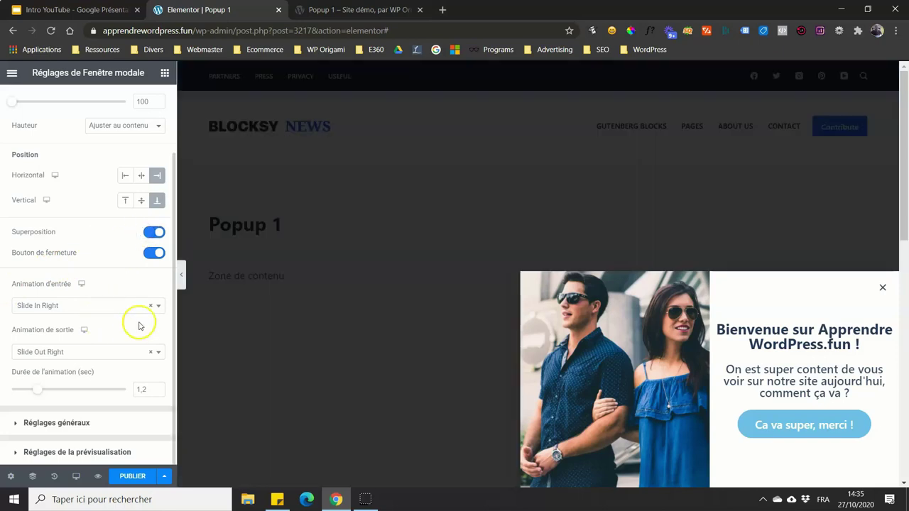
{"action": "left_click", "coordinate": [141, 176]}
{"action": "left_click", "coordinate": [141, 201]}
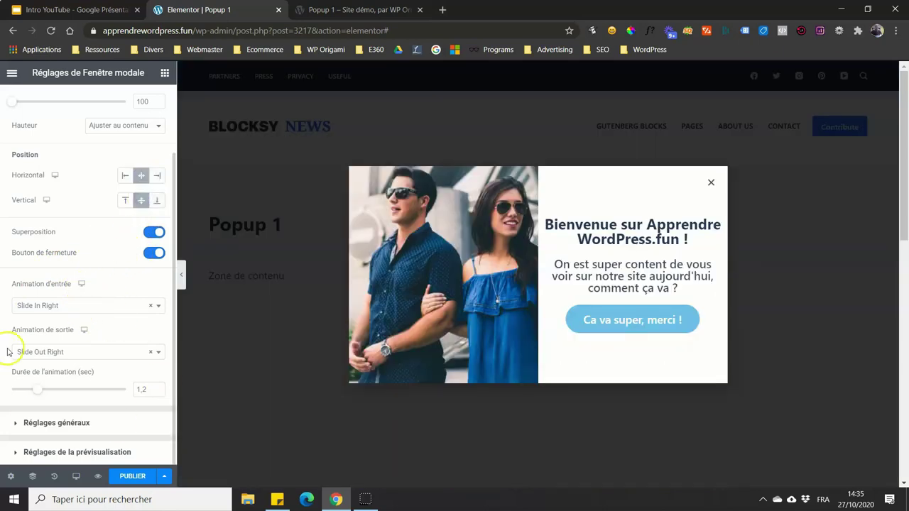
{"action": "left_click", "coordinate": [54, 307]}
{"action": "left_click", "coordinate": [54, 307]}
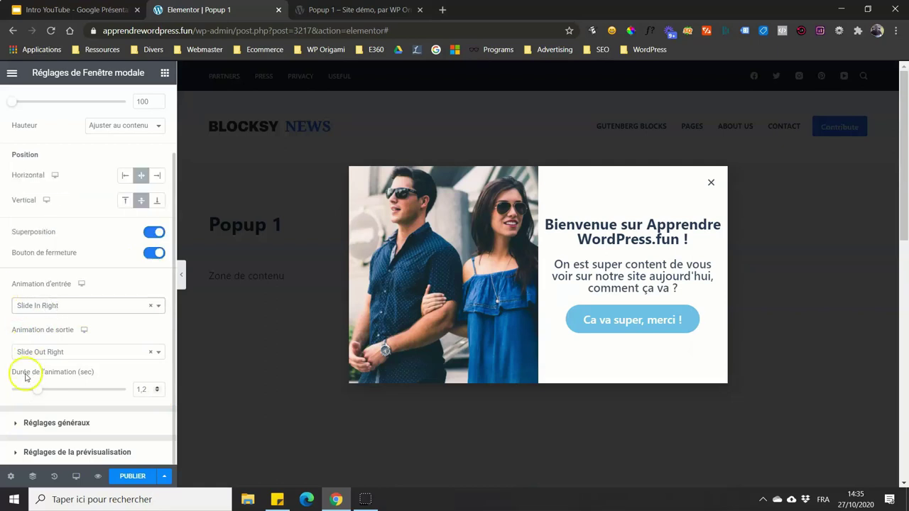
Step: Collapse the layout settings and briefly look into the popup's general and preview settings
{"action": "scroll", "coordinate": [25, 284], "scroll_direction": "up", "scroll_amount": 2}
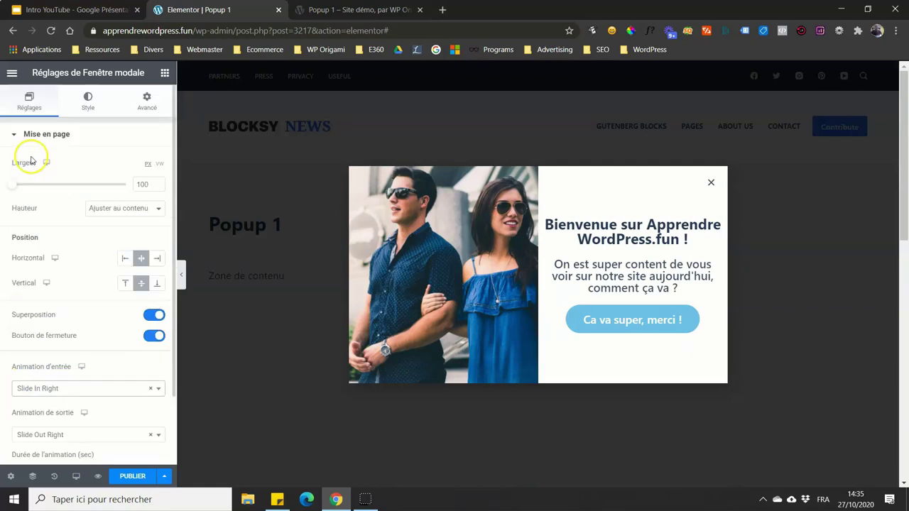
{"action": "left_click", "coordinate": [42, 142]}
{"action": "left_click", "coordinate": [42, 164]}
{"action": "left_click", "coordinate": [44, 168]}
{"action": "left_click", "coordinate": [44, 191]}
{"action": "left_click", "coordinate": [44, 193]}
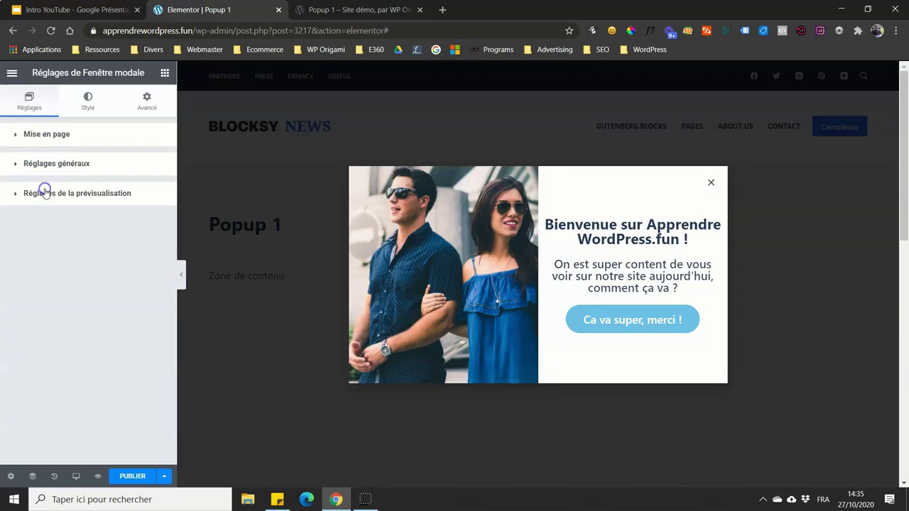
Step: In the popup's style settings, choose a Classic background and apply the light blue global color
{"action": "left_click", "coordinate": [91, 100]}
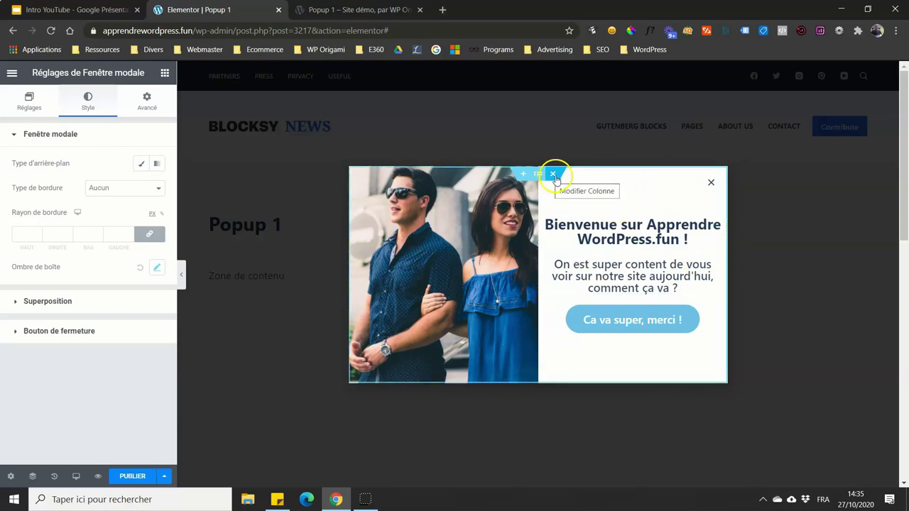
{"action": "left_click", "coordinate": [141, 165]}
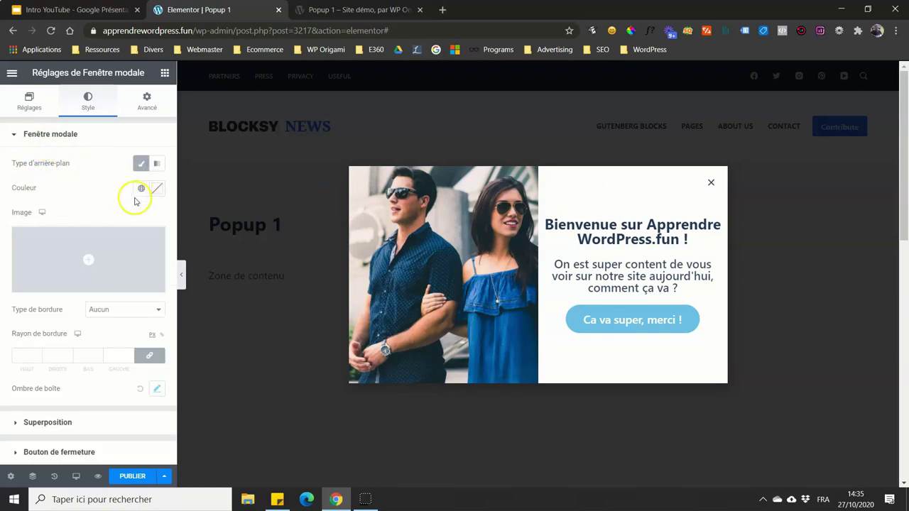
{"action": "left_click", "coordinate": [142, 189]}
{"action": "left_click", "coordinate": [89, 244]}
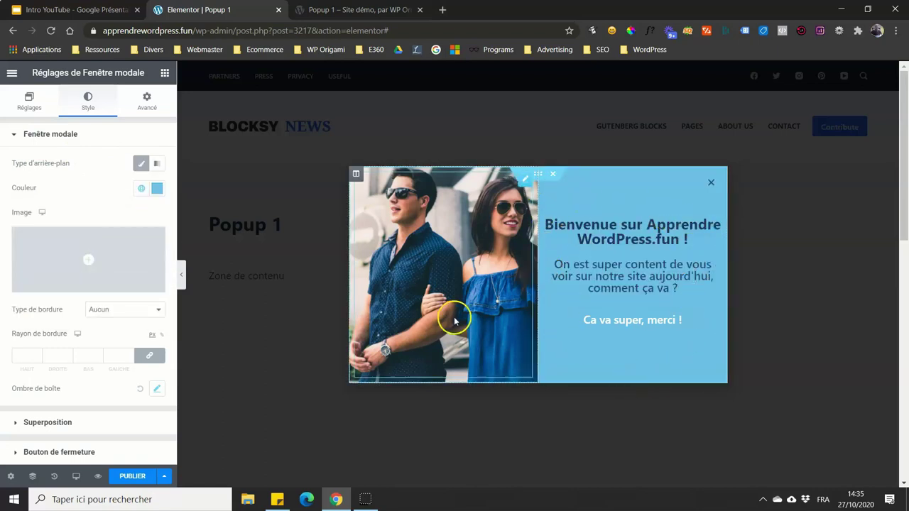
Step: Replace the popup's background color with the custom near-white #FDFDFD
{"action": "left_click", "coordinate": [157, 188]}
{"action": "left_click", "coordinate": [117, 248]}
{"action": "left_click_drag", "start_coordinate": [106, 256], "coordinate": [46, 259]}
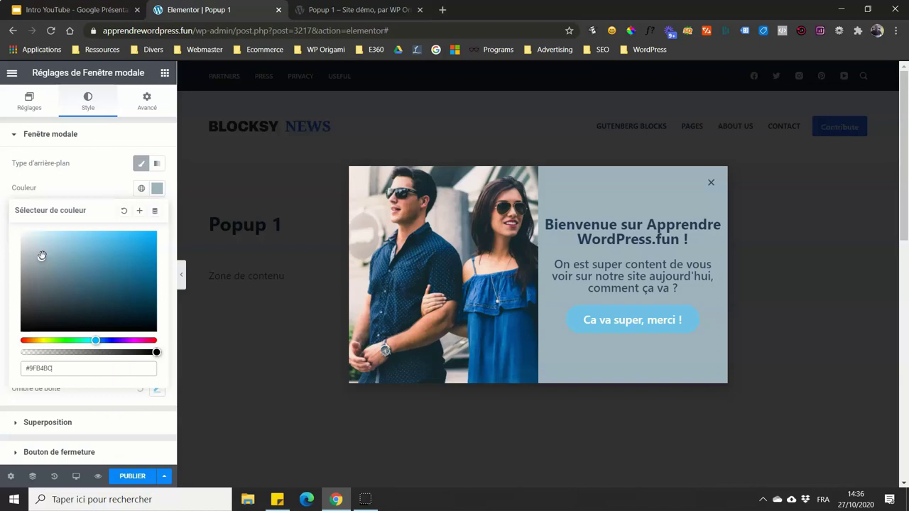
{"action": "left_click_drag", "start_coordinate": [45, 252], "coordinate": [14, 235]}
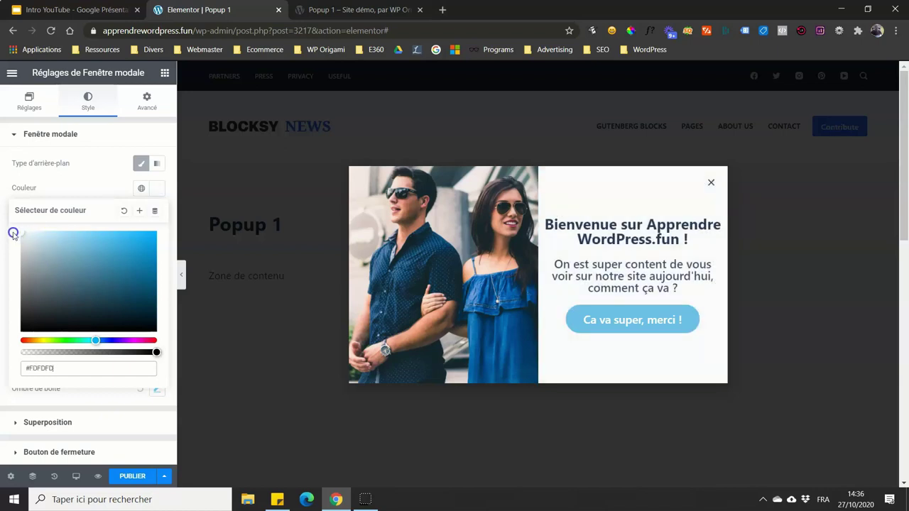
{"action": "left_click", "coordinate": [141, 164]}
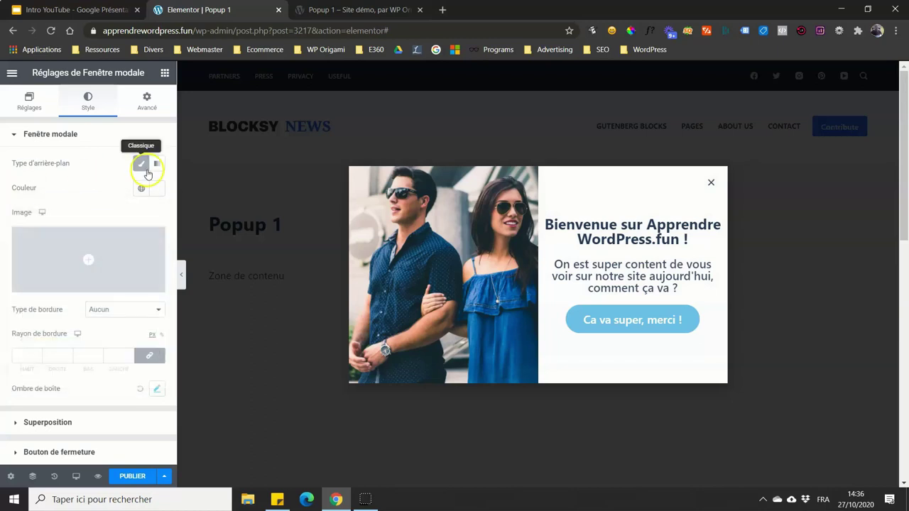
Step: Switch the popup's background to a gradient and set the gradient type to Radial
{"action": "left_click", "coordinate": [156, 164]}
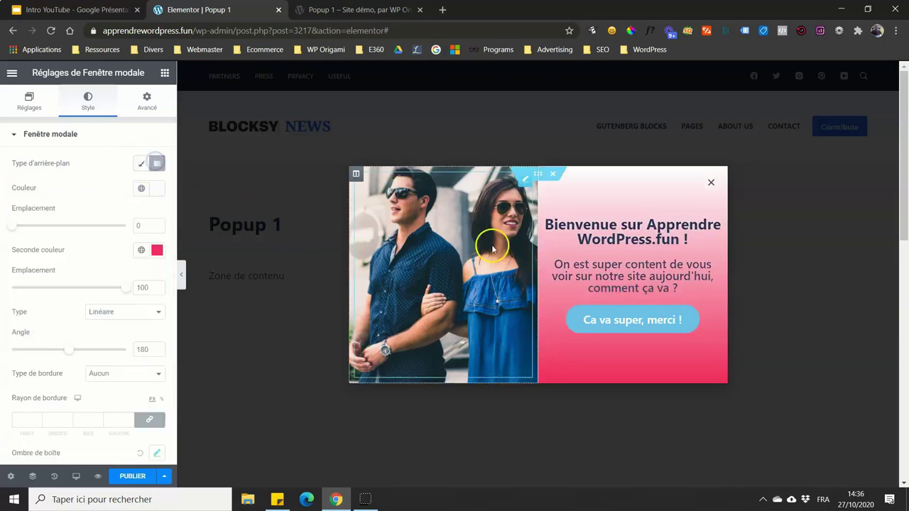
{"action": "left_click", "coordinate": [112, 322]}
{"action": "left_click", "coordinate": [111, 332]}
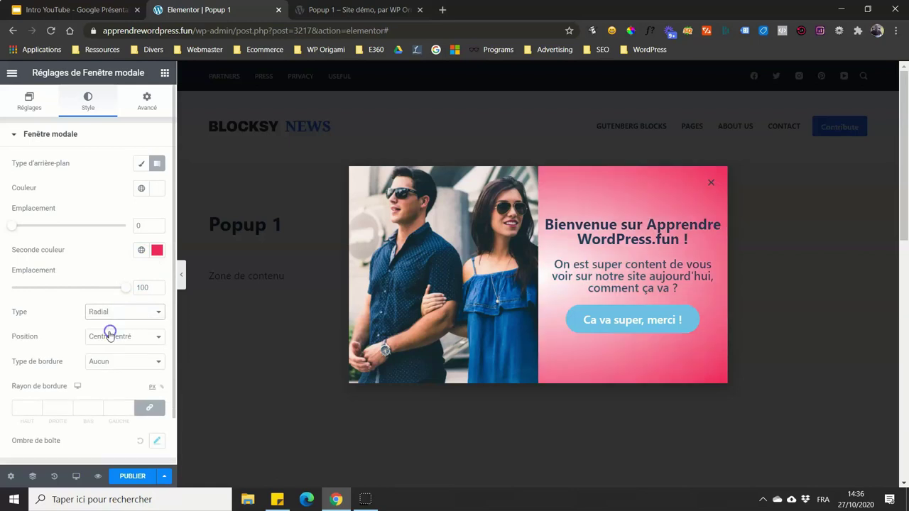
Step: Apply the light blue global color as the gradient's second color and set the first color's location to 42
{"action": "left_click", "coordinate": [155, 250]}
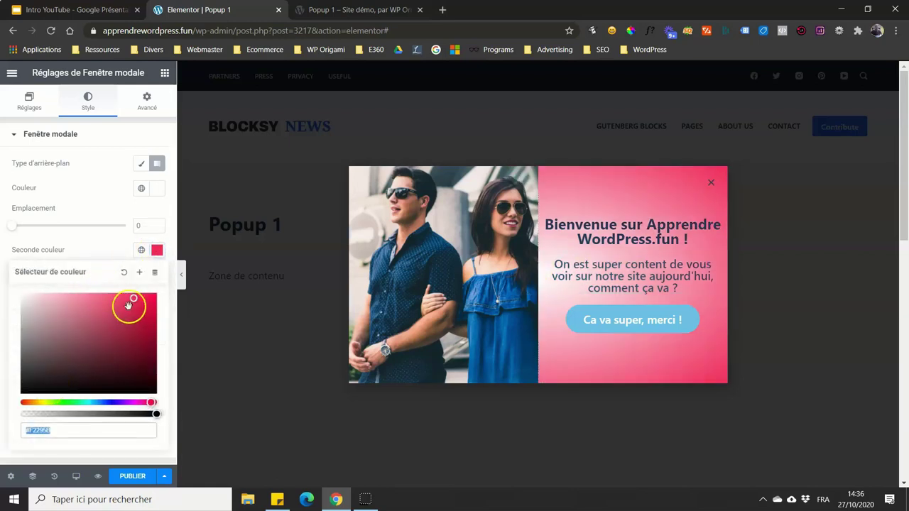
{"action": "left_click", "coordinate": [138, 252]}
{"action": "left_click", "coordinate": [32, 304]}
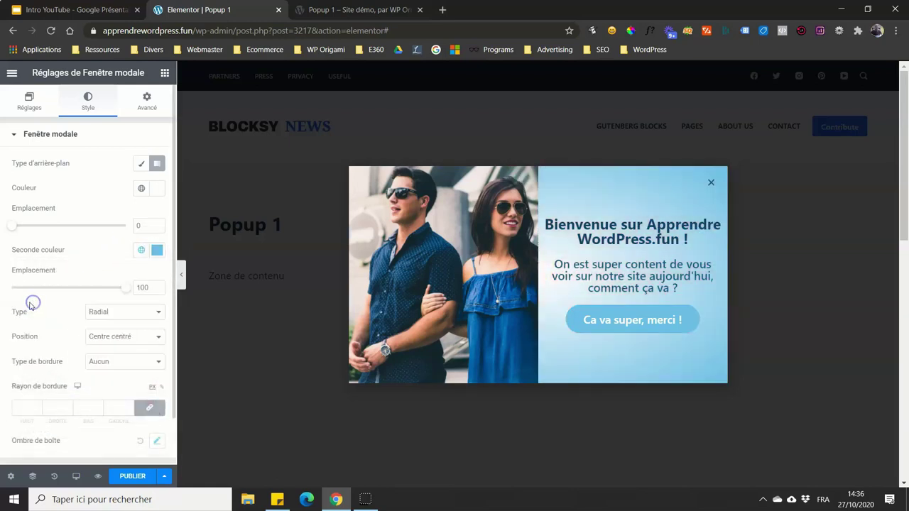
{"action": "left_click_drag", "start_coordinate": [16, 227], "coordinate": [63, 234]}
{"action": "left_click_drag", "start_coordinate": [126, 287], "coordinate": [176, 297]}
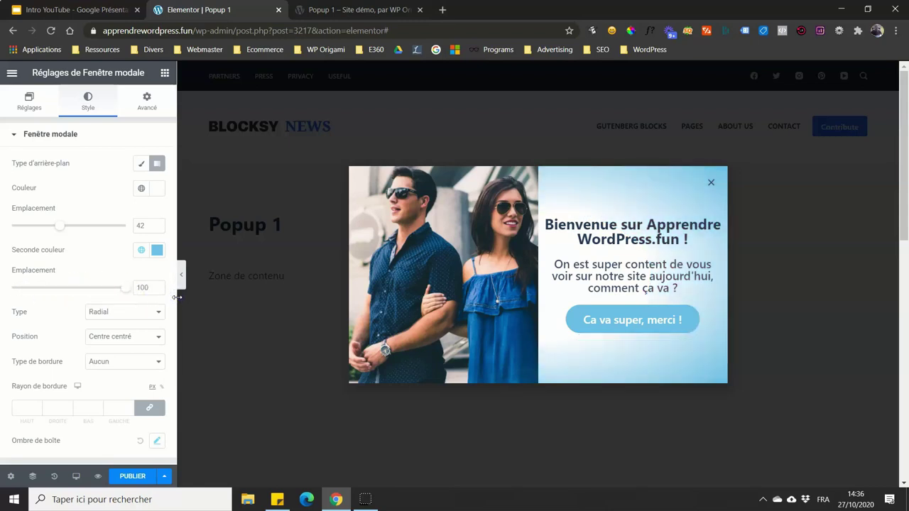
{"action": "scroll", "coordinate": [50, 306], "scroll_direction": "down", "scroll_amount": 1}
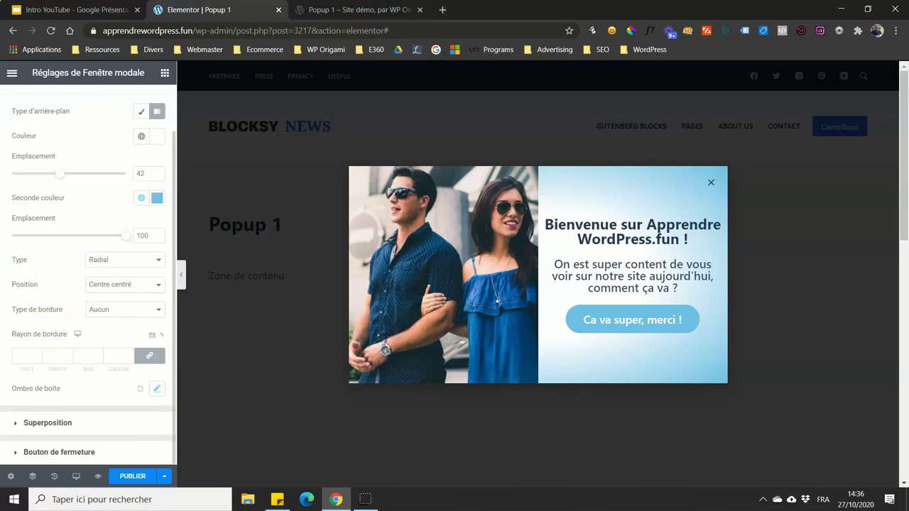
{"action": "scroll", "coordinate": [21, 319], "scroll_direction": "up", "scroll_amount": 1}
{"action": "left_click", "coordinate": [48, 135]}
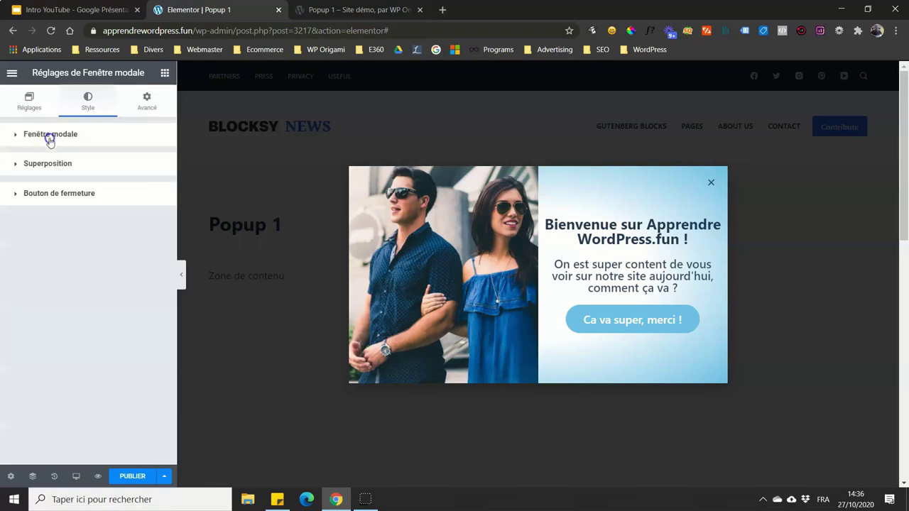
Step: In the popup's overlay settings, change the background color to a semi-transparent purple
{"action": "left_click", "coordinate": [50, 164]}
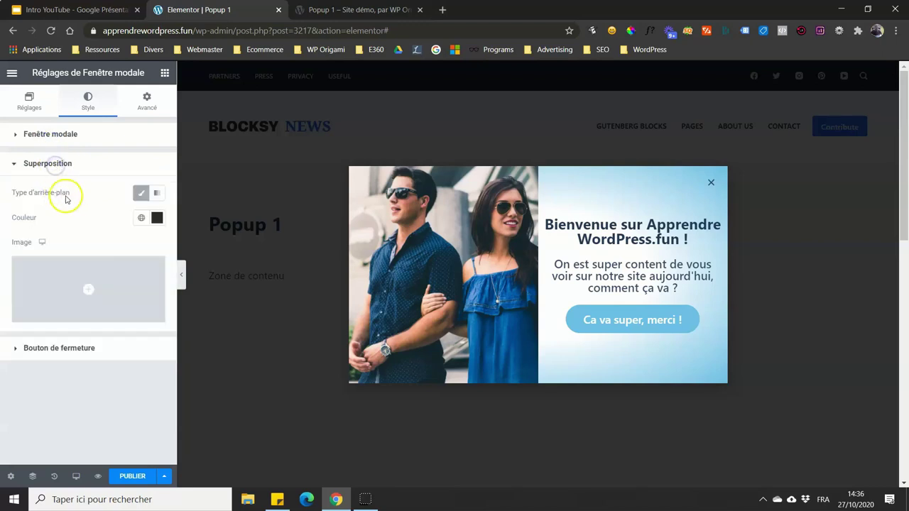
{"action": "left_click", "coordinate": [157, 218]}
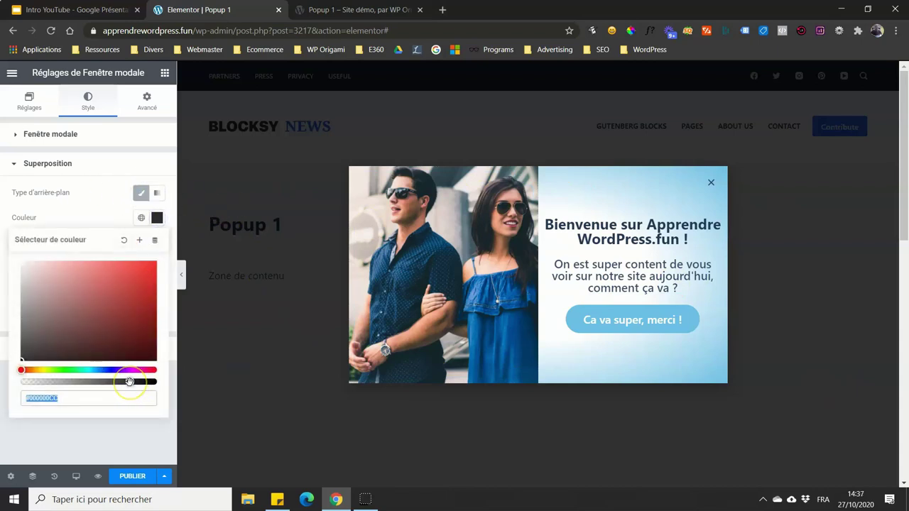
{"action": "mouse_move", "coordinate": [130, 383]}
{"action": "left_mouse_down"}
{"action": "mouse_move", "coordinate": [70, 382]}
{"action": "mouse_move", "coordinate": [112, 387]}
{"action": "mouse_move", "coordinate": [121, 370]}
{"action": "mouse_move", "coordinate": [146, 370]}
{"action": "mouse_move", "coordinate": [132, 371]}
{"action": "left_mouse_up"}
{"action": "left_click", "coordinate": [142, 323]}
{"action": "left_click", "coordinate": [130, 217]}
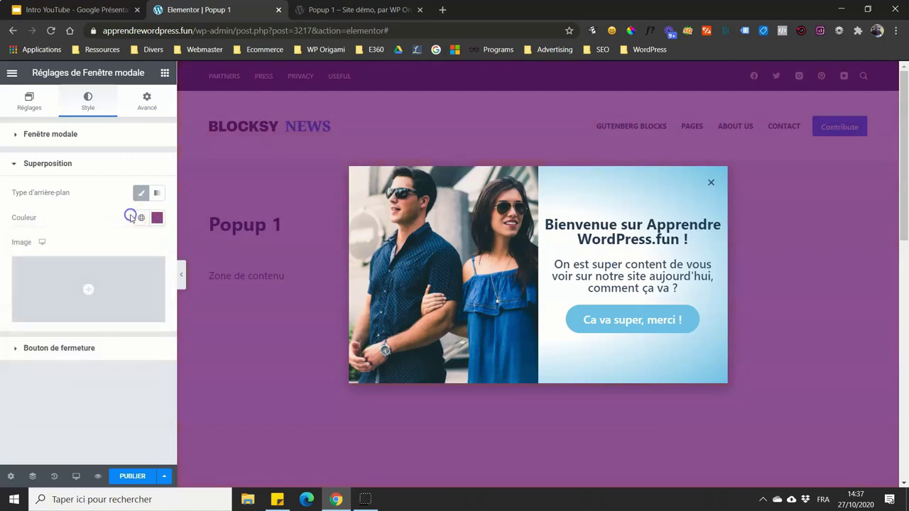
Step: Insert balls.png from the media library as the overlay's background image
{"action": "left_click", "coordinate": [111, 277]}
{"action": "left_click", "coordinate": [609, 223]}
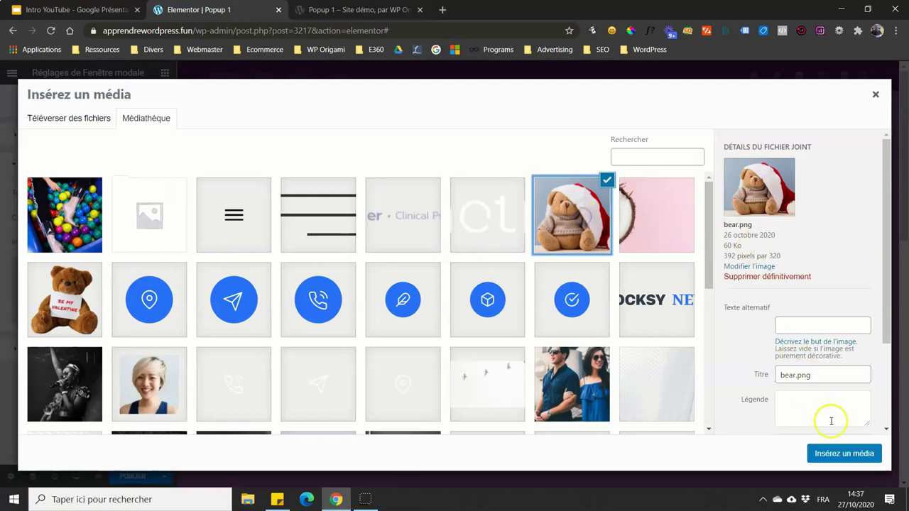
{"action": "left_click", "coordinate": [69, 388]}
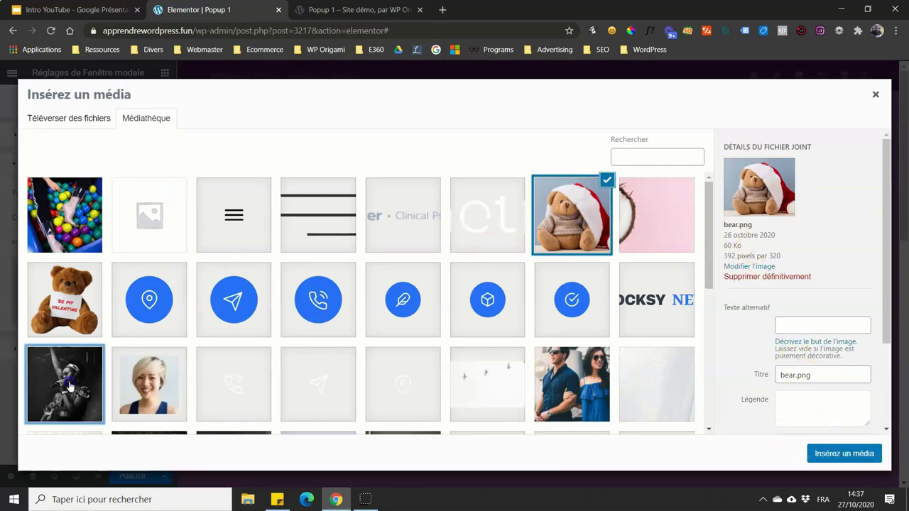
{"action": "left_click", "coordinate": [137, 389]}
{"action": "left_click", "coordinate": [77, 202]}
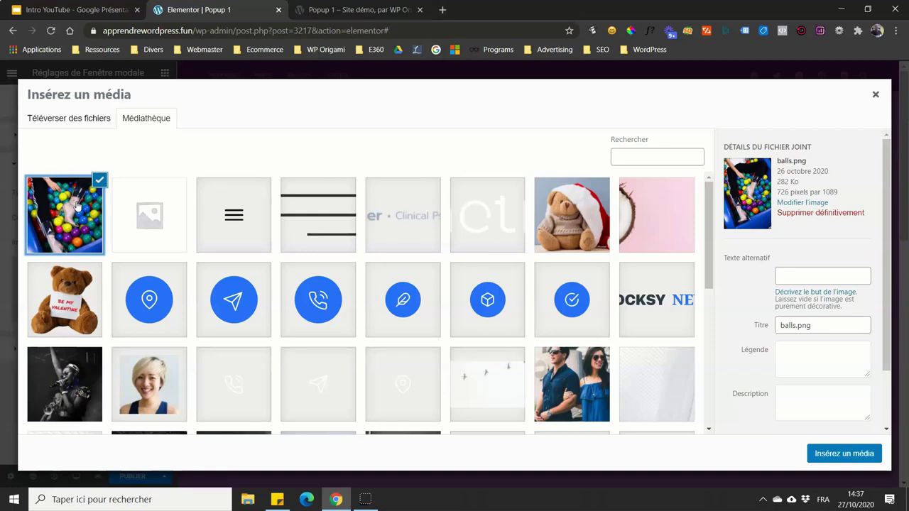
{"action": "left_click", "coordinate": [867, 455]}
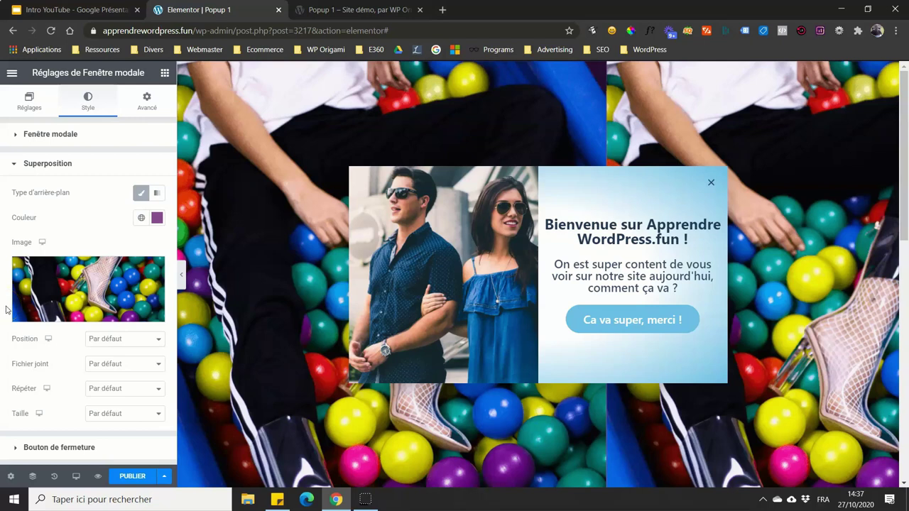
Step: Set the overlay image's repeat option to Non-répété and its size to Couvrir
{"action": "left_click", "coordinate": [108, 288]}
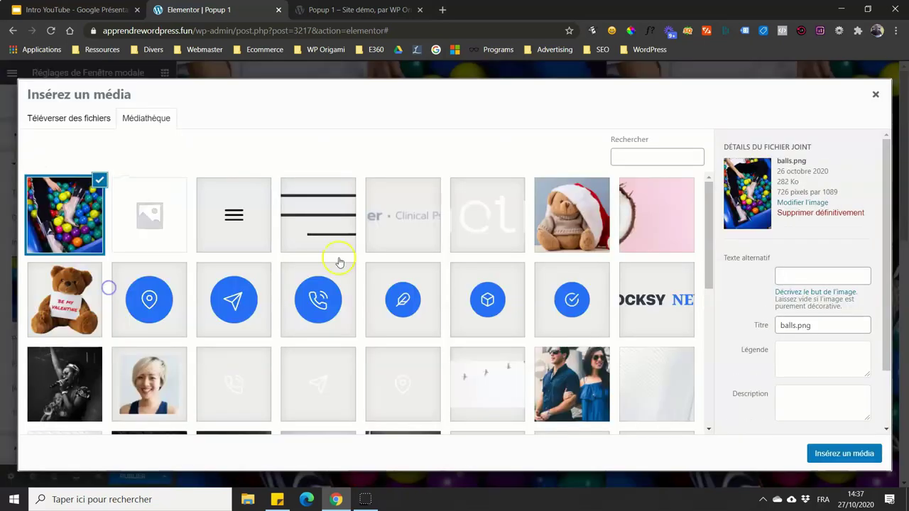
{"action": "left_click", "coordinate": [875, 95]}
{"action": "left_click", "coordinate": [113, 389]}
{"action": "left_click", "coordinate": [107, 410]}
{"action": "left_click", "coordinate": [110, 414]}
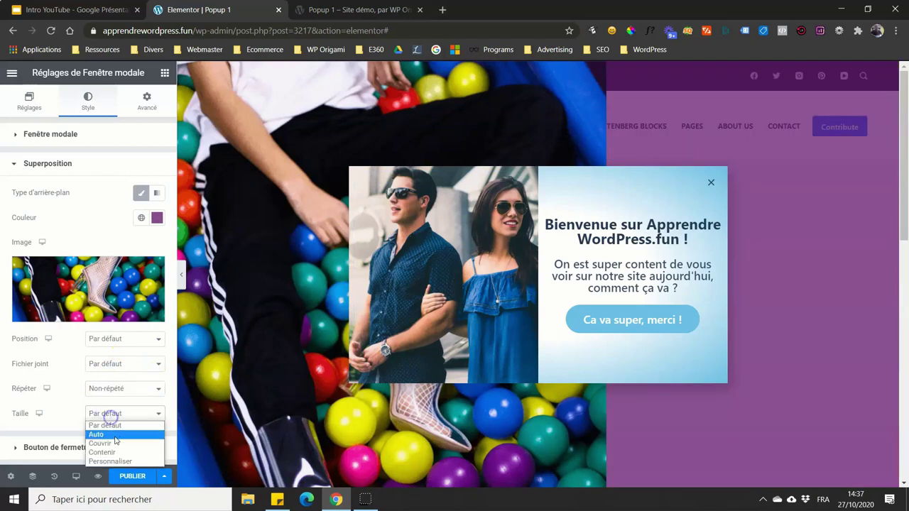
{"action": "left_click", "coordinate": [115, 443]}
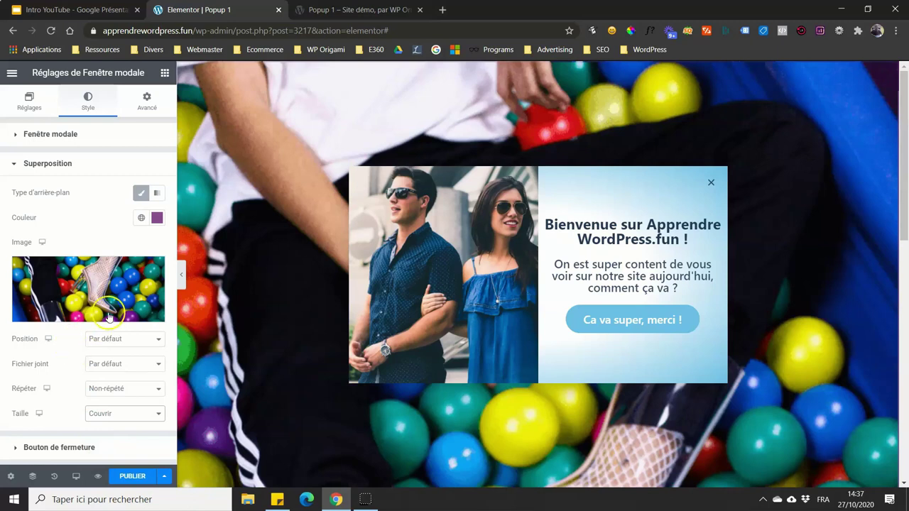
Step: Remove the overlay's background image and keep the Classic background type
{"action": "mouse_move", "coordinate": [142, 270]}
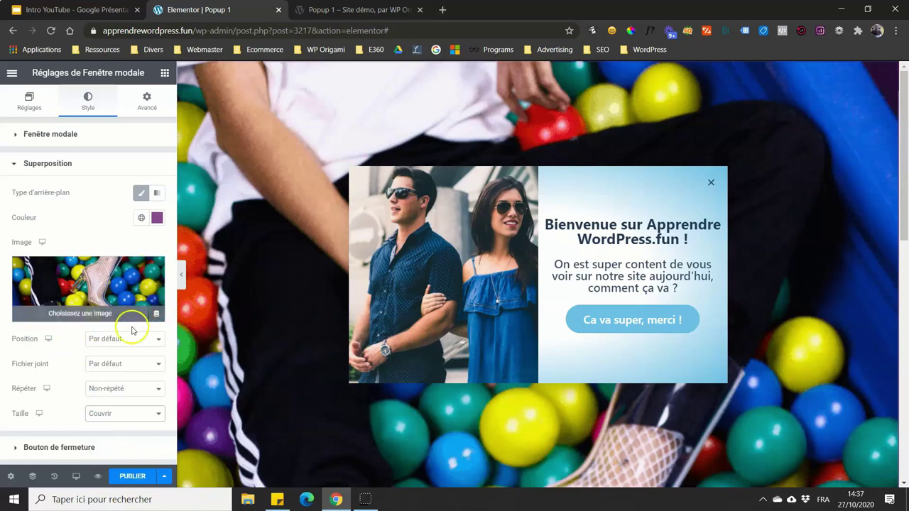
{"action": "left_click", "coordinate": [150, 271]}
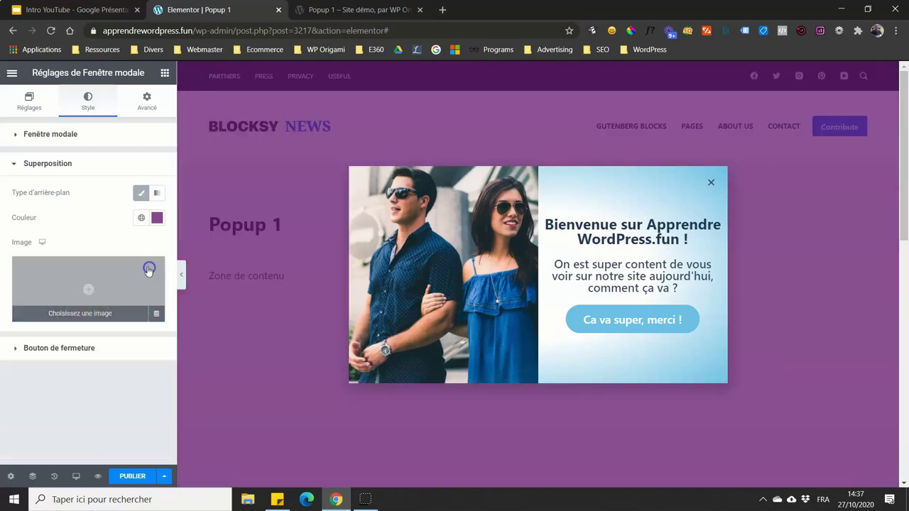
{"action": "left_click", "coordinate": [140, 196]}
{"action": "left_click", "coordinate": [136, 197]}
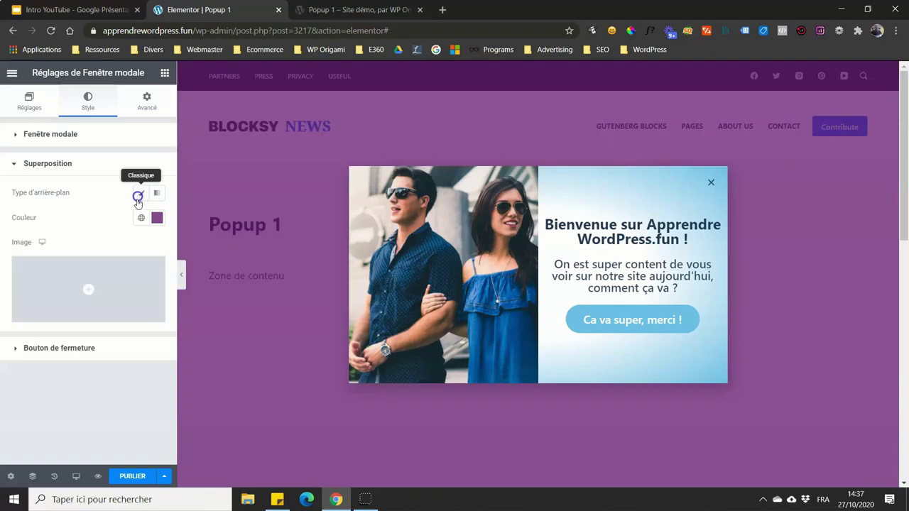
Step: Change the overlay color to the semi-transparent near-black #050505B5 and keep the Classic background type
{"action": "left_click", "coordinate": [157, 218]}
{"action": "left_click_drag", "start_coordinate": [139, 319], "coordinate": [21, 360]}
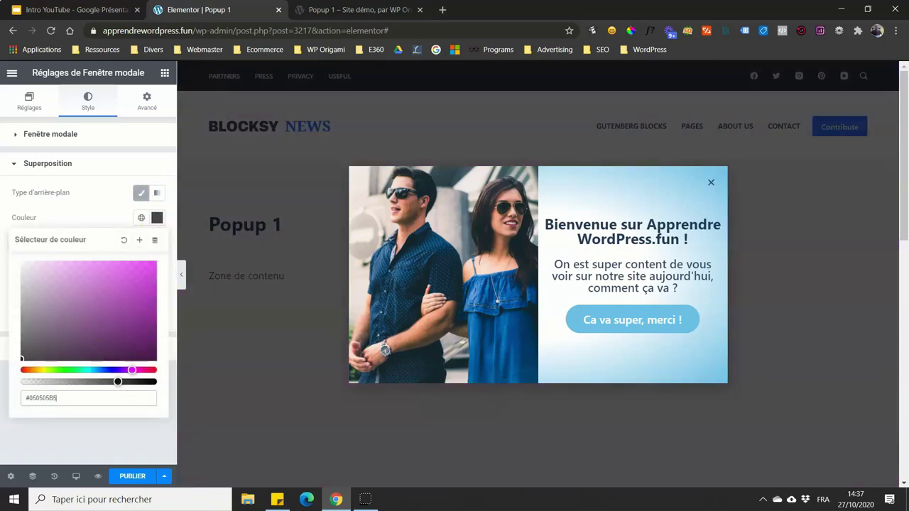
{"action": "left_click", "coordinate": [91, 361]}
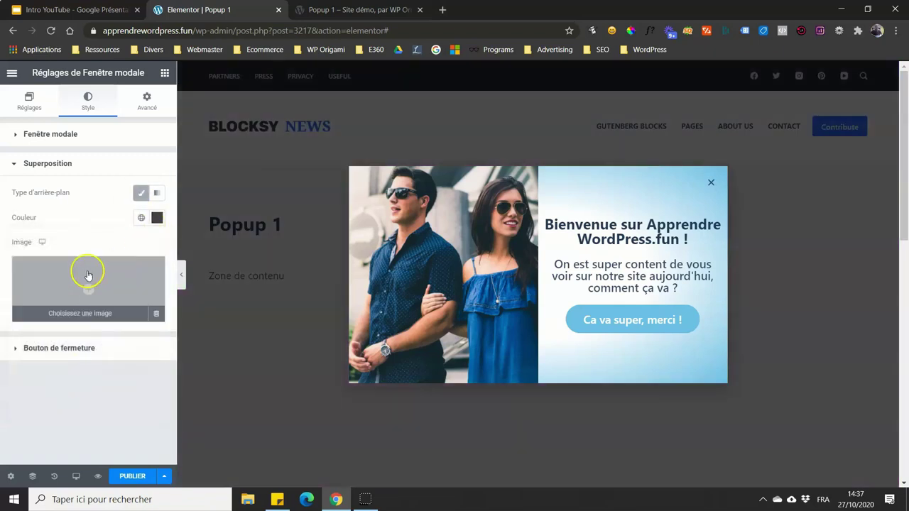
{"action": "left_click", "coordinate": [159, 196]}
{"action": "left_click", "coordinate": [140, 193]}
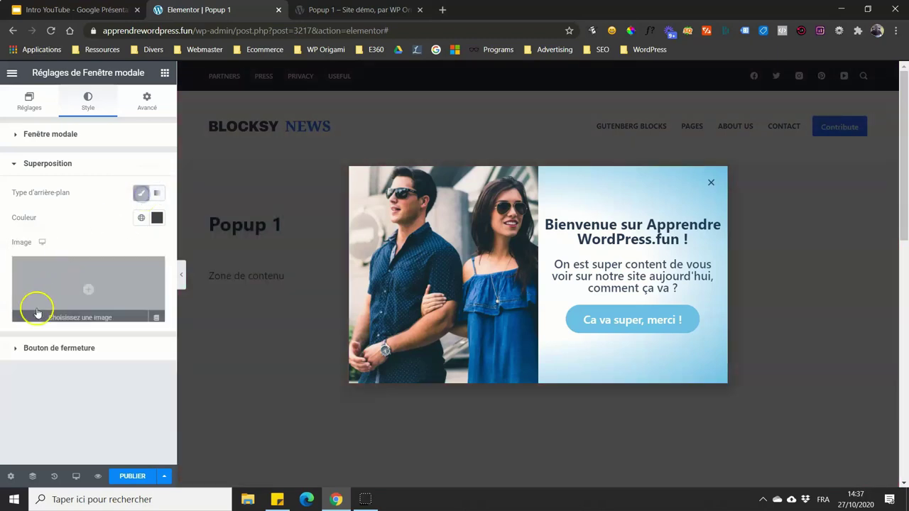
Step: Open the close button's style settings and look at its inside and outside position options
{"action": "left_click", "coordinate": [54, 163]}
{"action": "left_click", "coordinate": [59, 193]}
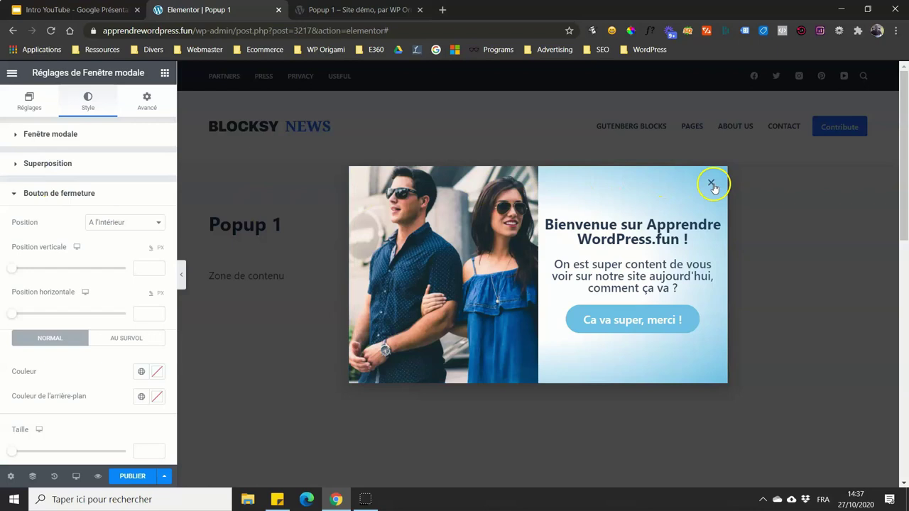
{"action": "left_click", "coordinate": [142, 223]}
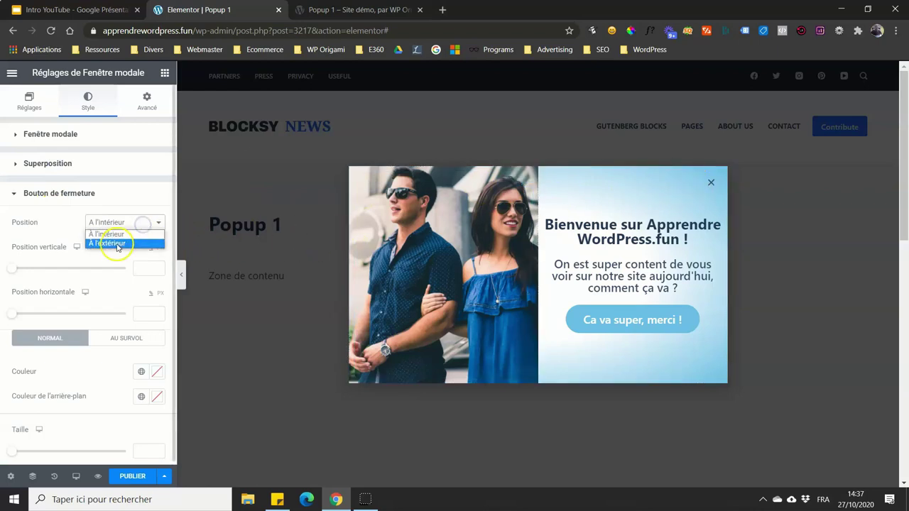
{"action": "left_click", "coordinate": [37, 240]}
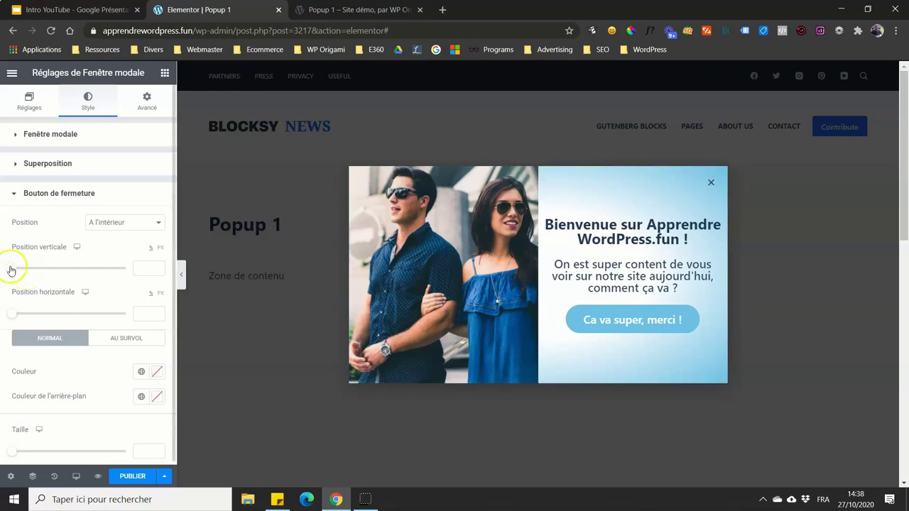
Step: Try vertical and horizontal positions of 0 for the close button and clear both values again
{"action": "left_click_drag", "start_coordinate": [53, 270], "coordinate": [9, 271]}
{"action": "mouse_move", "coordinate": [11, 314]}
{"action": "left_mouse_down"}
{"action": "mouse_move", "coordinate": [65, 317]}
{"action": "mouse_move", "coordinate": [6, 315]}
{"action": "left_mouse_up"}
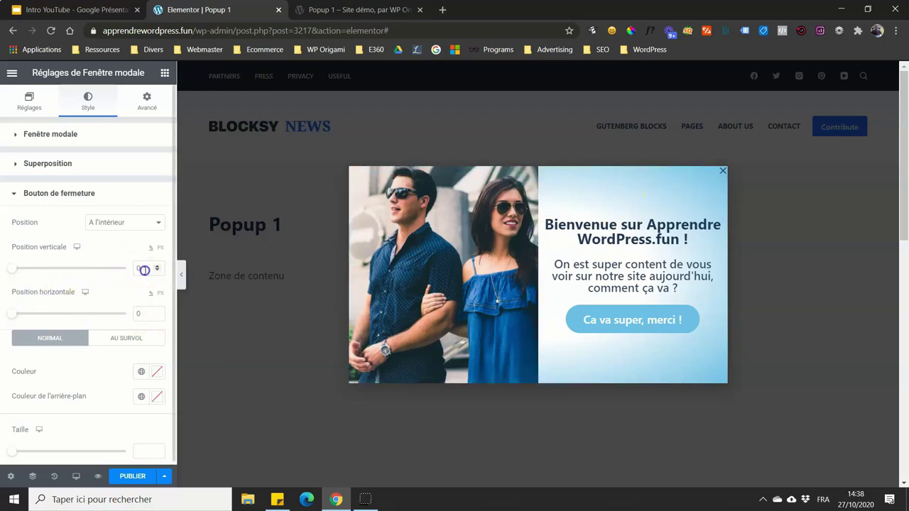
{"action": "left_click", "coordinate": [146, 313]}
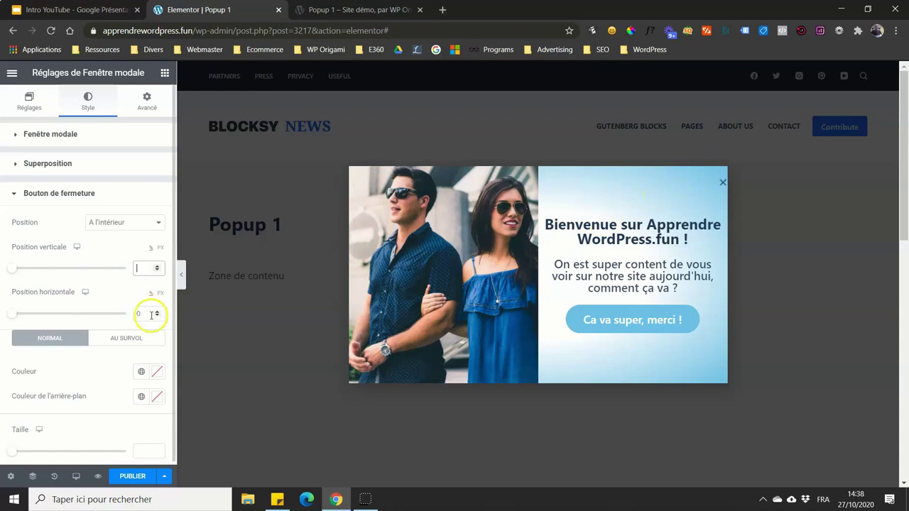
{"action": "key", "text": "BackSpace"}
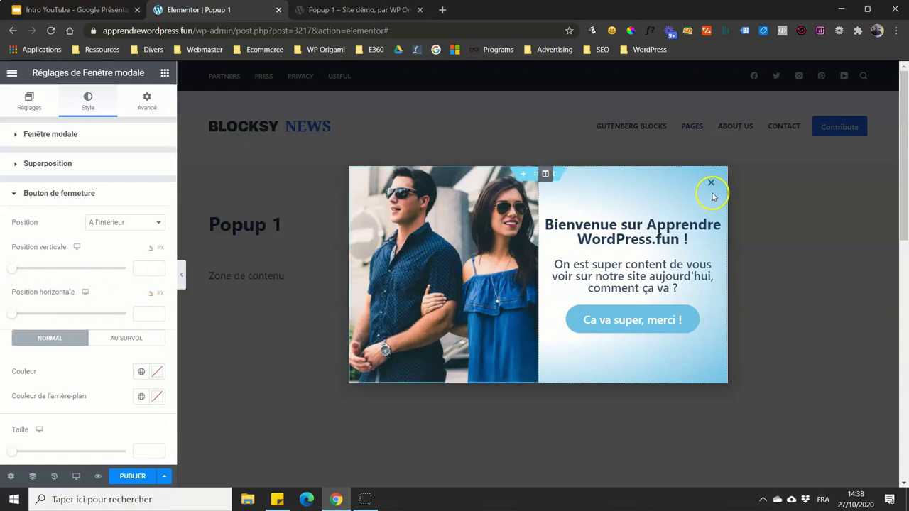
Step: Enlarge the close button to size 19 and look through the global colors for it
{"action": "scroll", "coordinate": [45, 347], "scroll_direction": "down", "scroll_amount": 1}
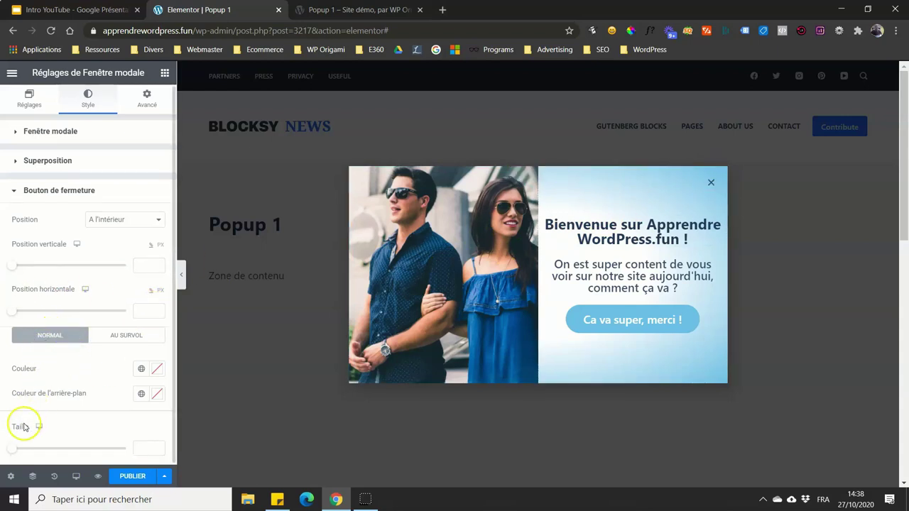
{"action": "left_click_drag", "start_coordinate": [12, 453], "coordinate": [18, 451]}
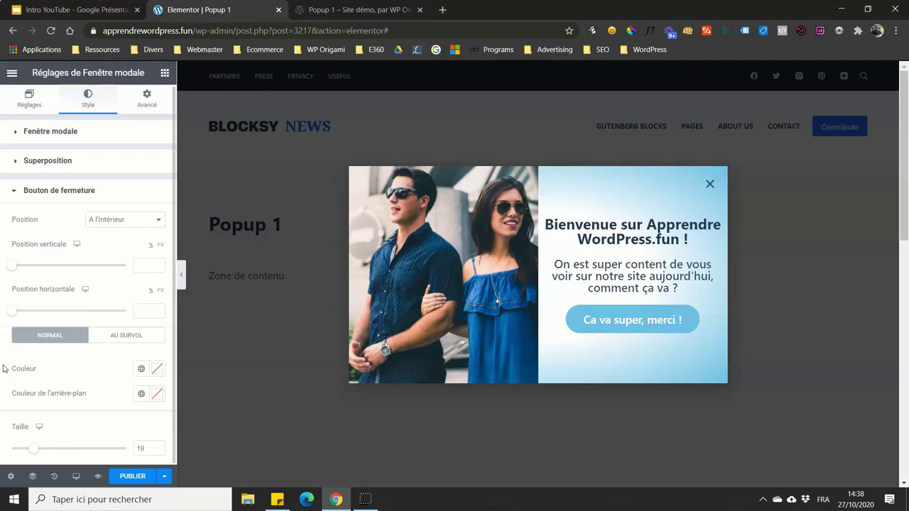
{"action": "left_click", "coordinate": [140, 369]}
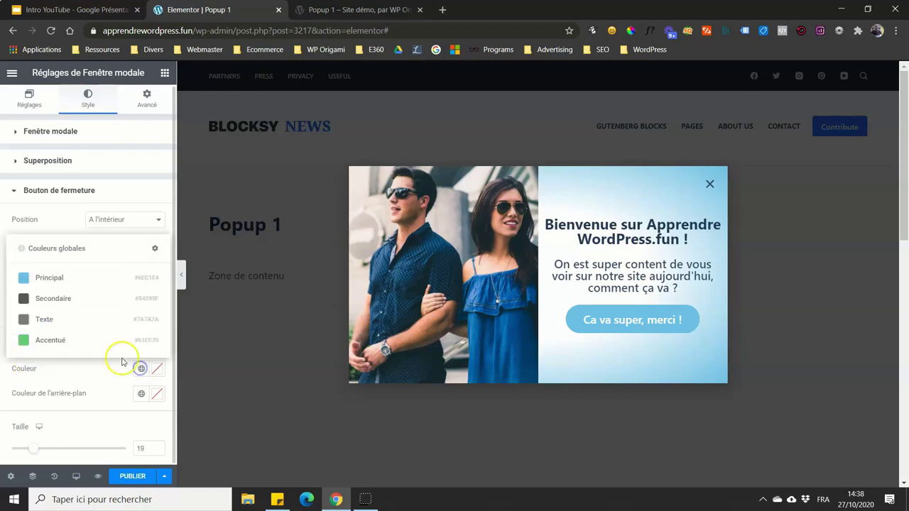
{"action": "left_click", "coordinate": [140, 369]}
{"action": "left_click", "coordinate": [140, 369]}
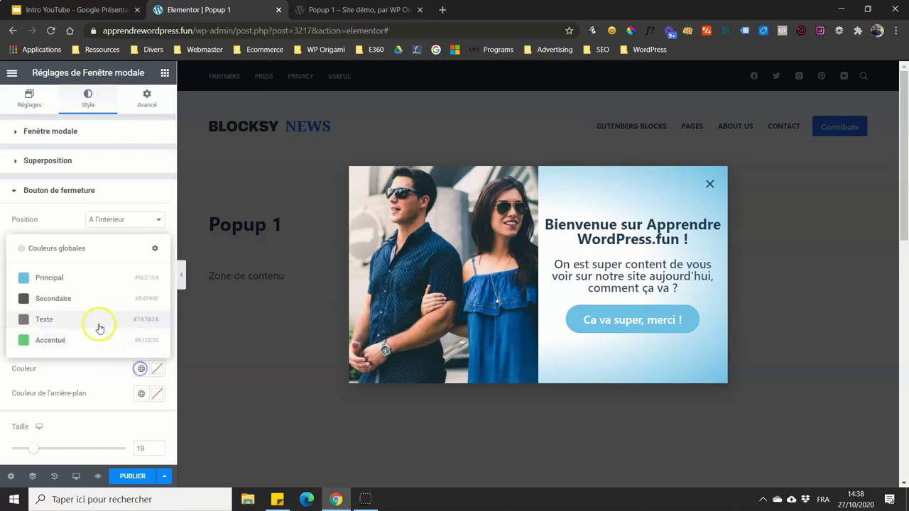
Step: Give the close button a custom dark red color and set its size to 16
{"action": "left_click", "coordinate": [157, 368]}
{"action": "mouse_move", "coordinate": [137, 251]}
{"action": "left_mouse_down"}
{"action": "mouse_move", "coordinate": [152, 230]}
{"action": "mouse_move", "coordinate": [148, 247]}
{"action": "left_mouse_up"}
{"action": "left_click", "coordinate": [28, 359]}
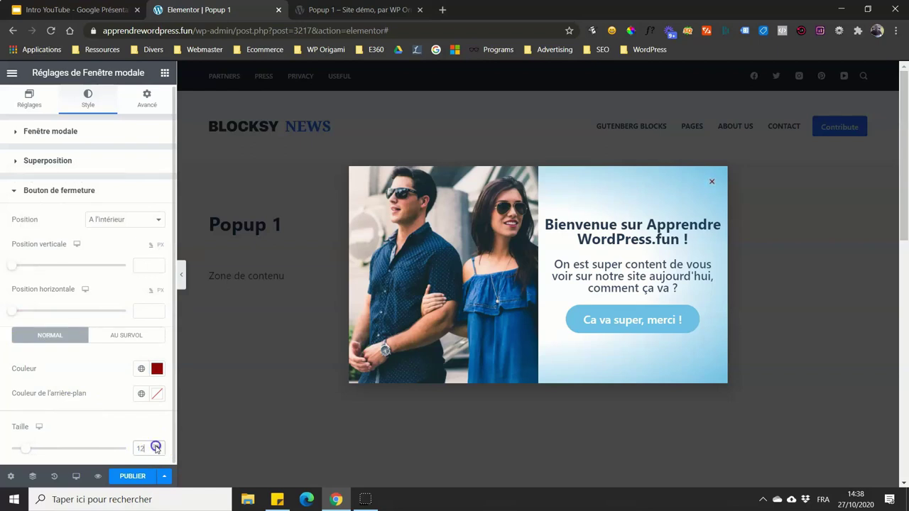
{"action": "left_click", "coordinate": [155, 447]}
Step: Darken the close button's custom color to a very dark, almost black red
{"action": "left_click", "coordinate": [157, 369]}
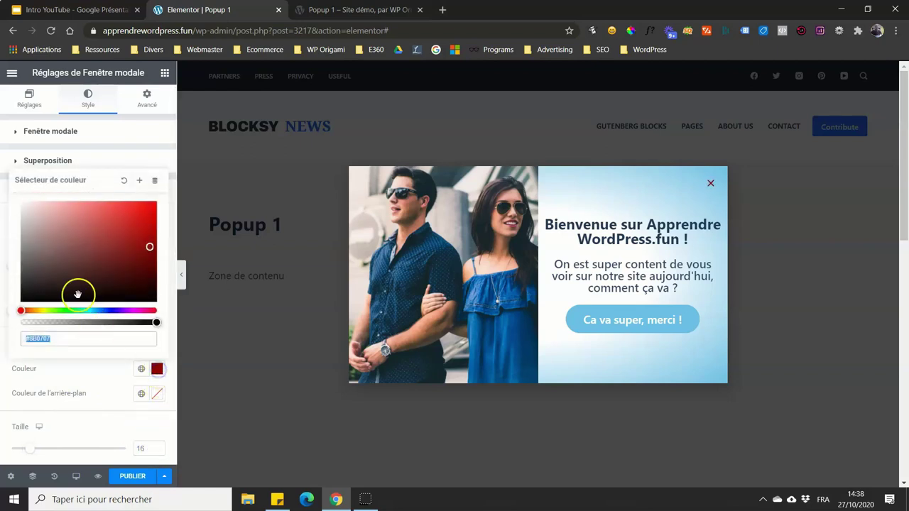
{"action": "left_click_drag", "start_coordinate": [133, 260], "coordinate": [115, 282]}
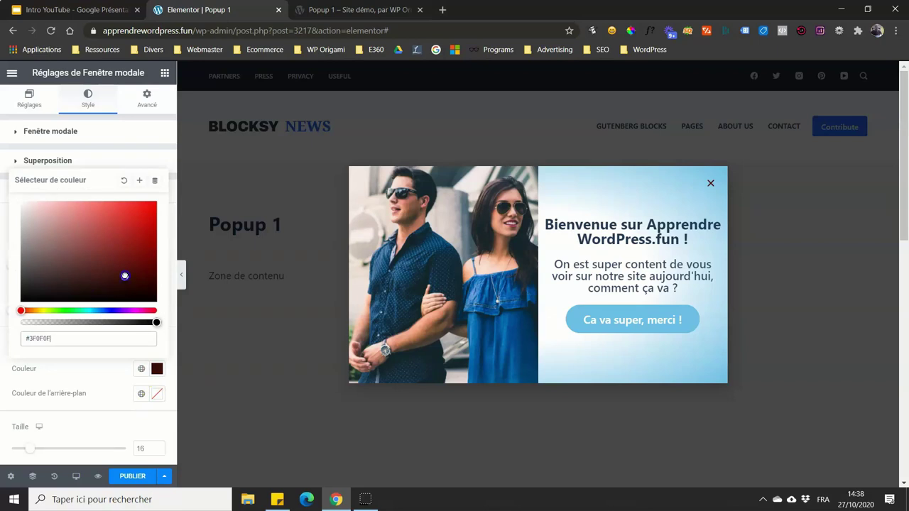
{"action": "left_click", "coordinate": [5, 273]}
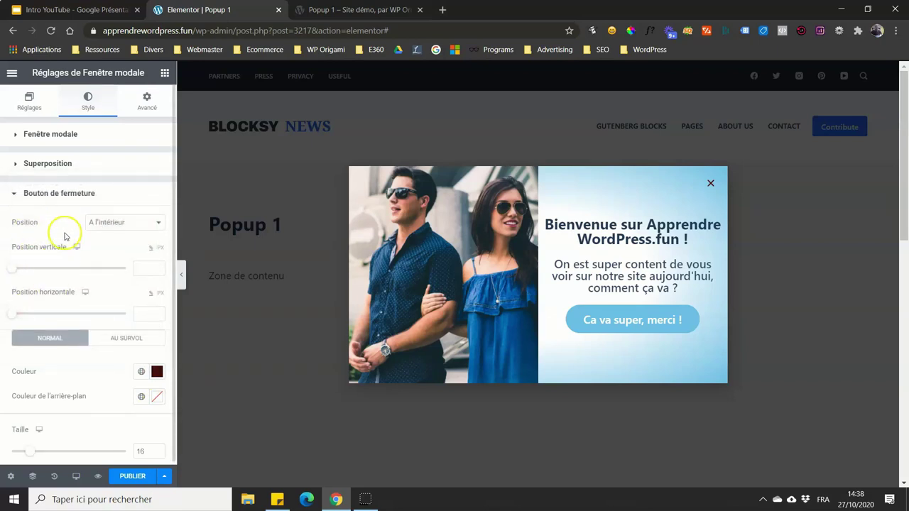
Step: Set the popup's close button to appear after 5 seconds in the advanced settings
{"action": "left_click", "coordinate": [74, 192]}
{"action": "left_click", "coordinate": [145, 101]}
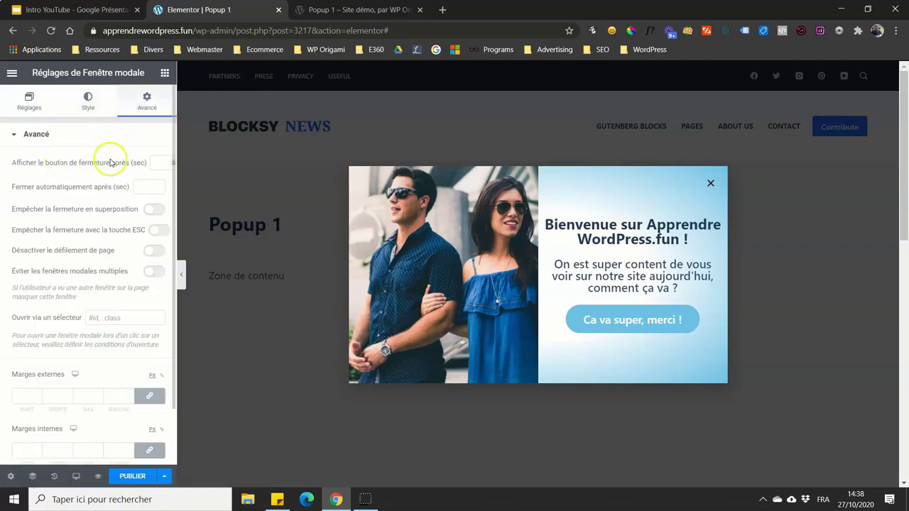
{"action": "left_click", "coordinate": [158, 162]}
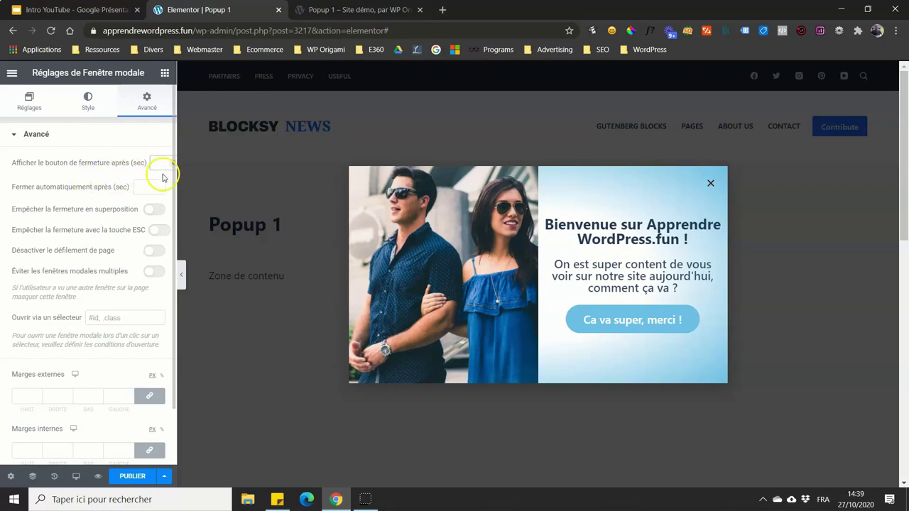
{"action": "type", "text": "5"}
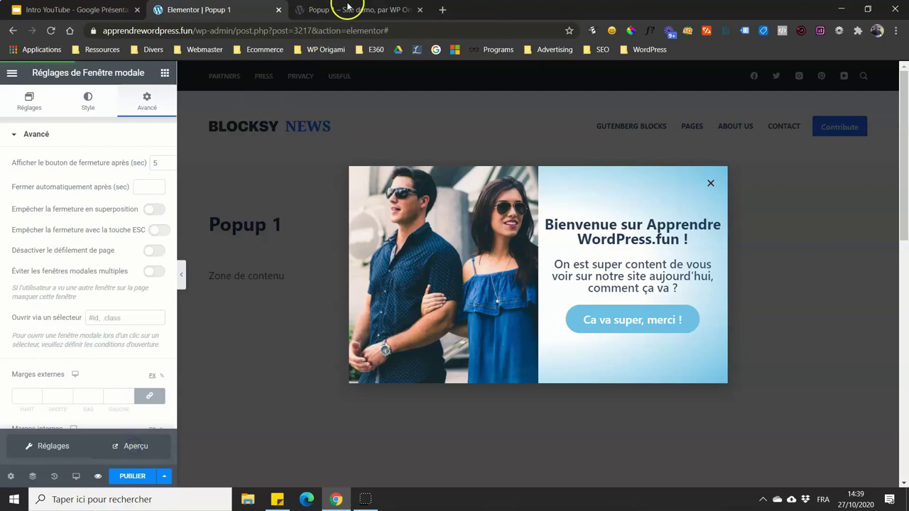
Step: Preview the popup on the site, close it with its close button, and return to the Elementor editor
{"action": "left_click", "coordinate": [338, 10]}
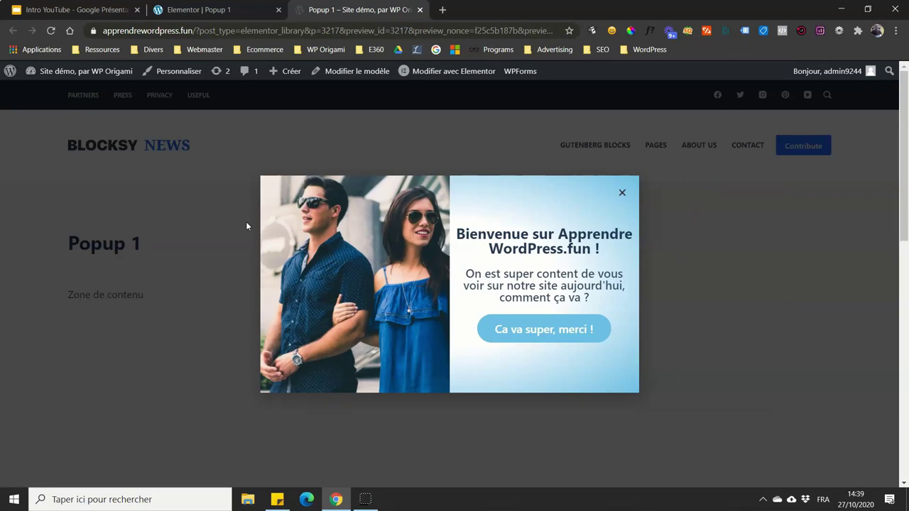
{"action": "left_click", "coordinate": [623, 192]}
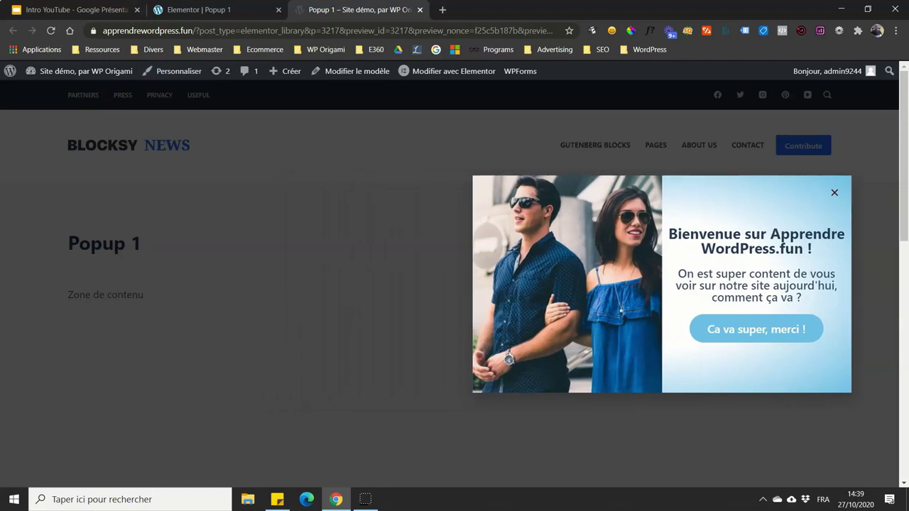
{"action": "left_click", "coordinate": [213, 10]}
Step: Try preventing closure through the overlay and through the ESC key, turning each option off again
{"action": "left_click", "coordinate": [150, 186]}
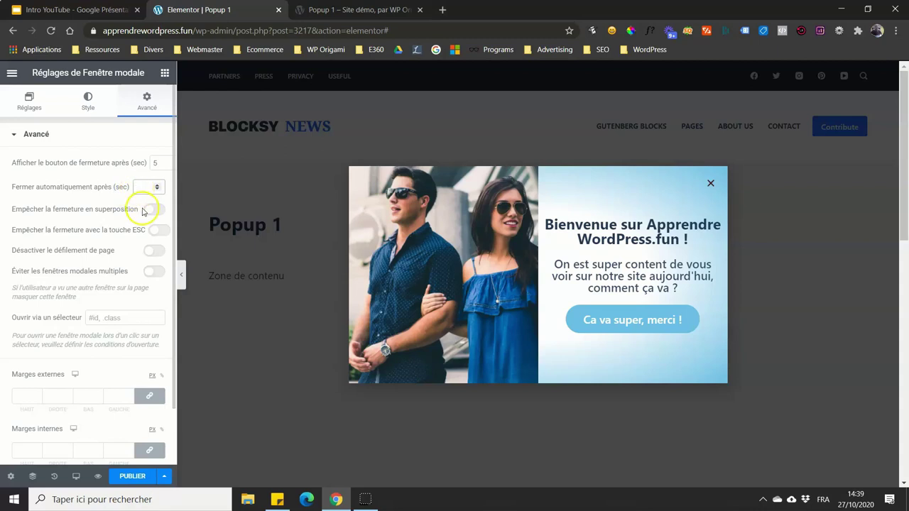
{"action": "left_click", "coordinate": [152, 210]}
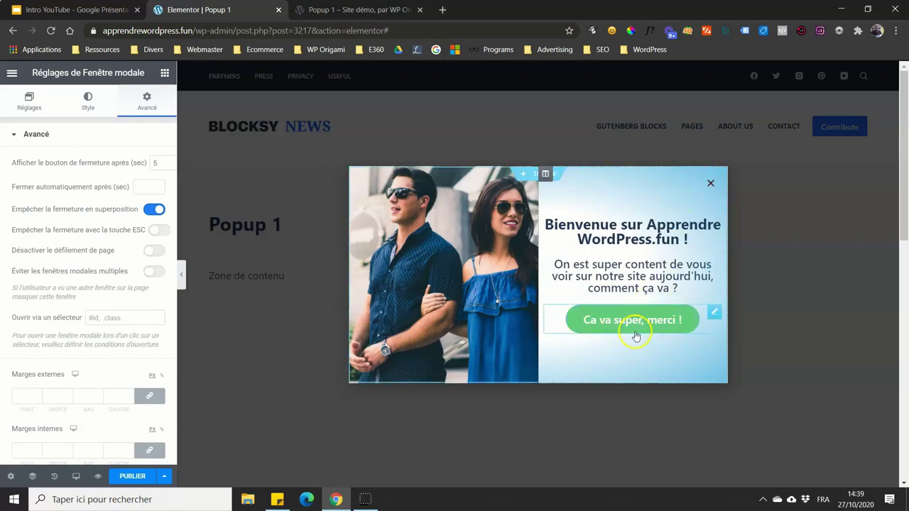
{"action": "left_click", "coordinate": [150, 212]}
{"action": "left_click", "coordinate": [154, 238]}
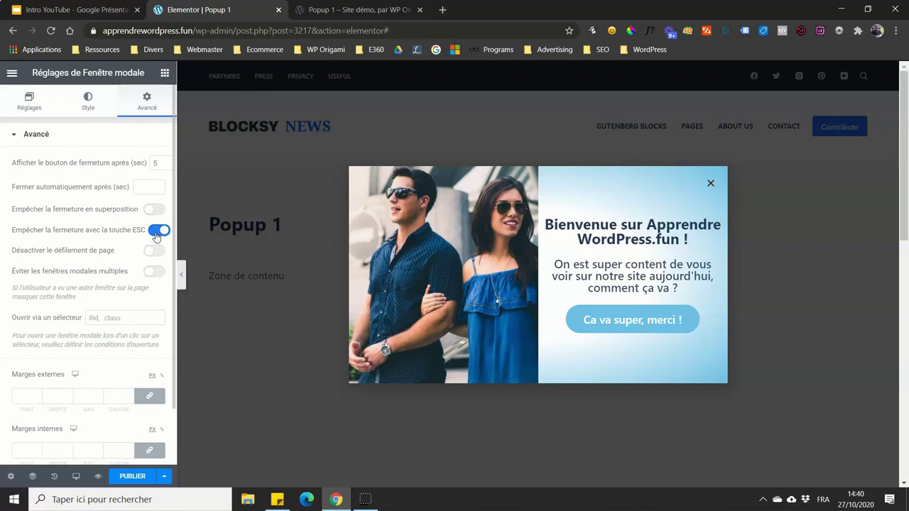
{"action": "left_click", "coordinate": [157, 237]}
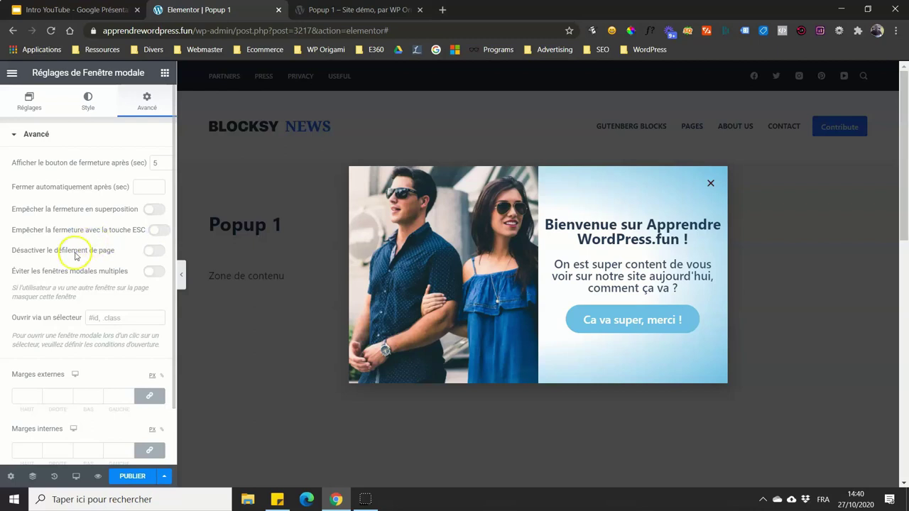
Step: Turn on the popup option that disables page scrolling
{"action": "scroll", "coordinate": [284, 235], "scroll_direction": "down", "scroll_amount": 5}
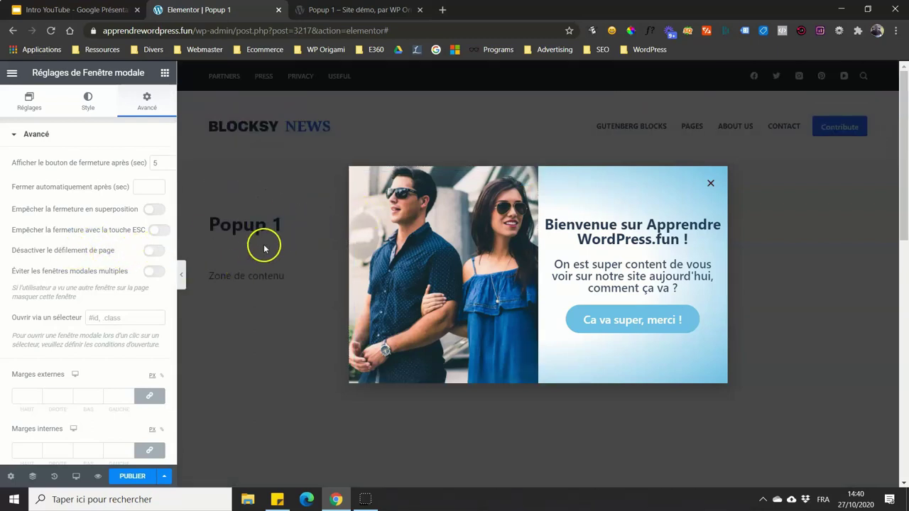
{"action": "scroll", "coordinate": [267, 239], "scroll_direction": "up", "scroll_amount": 5}
{"action": "scroll", "coordinate": [270, 238], "scroll_direction": "down", "scroll_amount": 5}
{"action": "scroll", "coordinate": [256, 270], "scroll_direction": "up", "scroll_amount": 5}
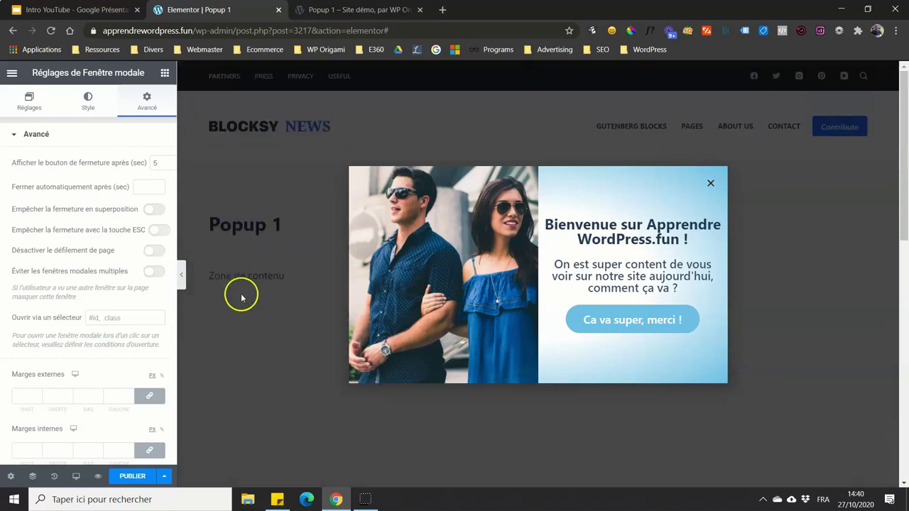
{"action": "left_click", "coordinate": [156, 253]}
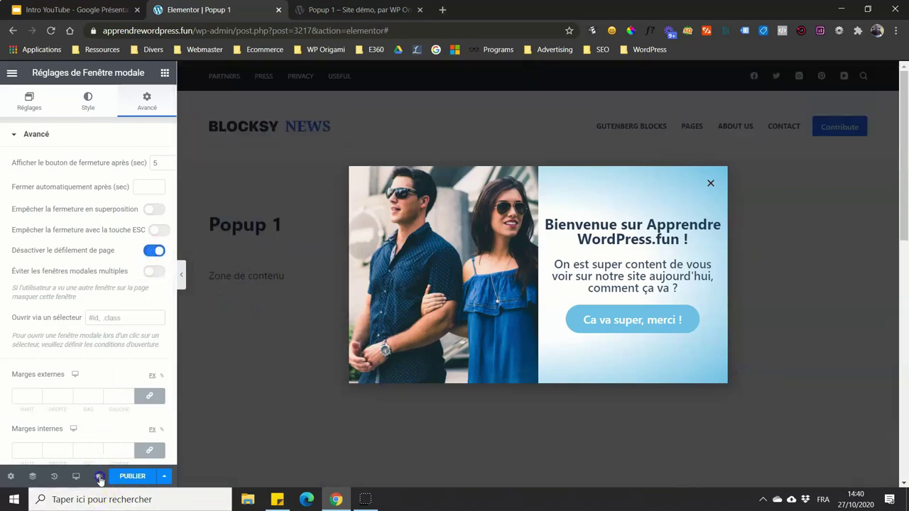
Step: Preview the popup on the site, close it, test scrolling the page, and return to the editor
{"action": "mouse_move", "coordinate": [98, 477]}
{"action": "left_click", "coordinate": [132, 449]}
{"action": "left_click", "coordinate": [320, 12]}
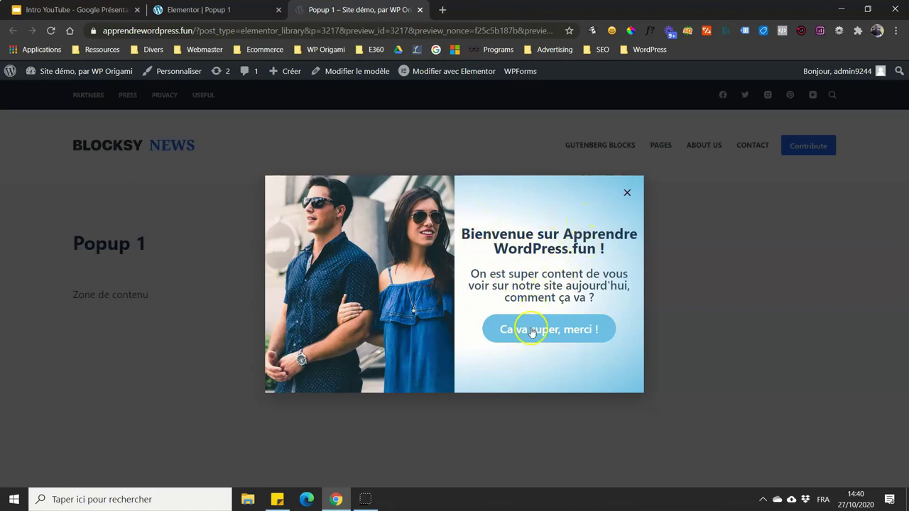
{"action": "left_click", "coordinate": [628, 193]}
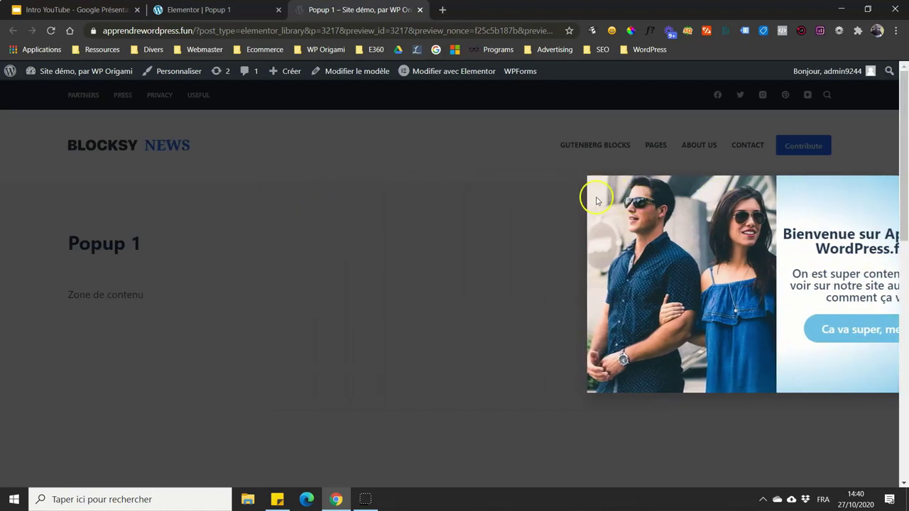
{"action": "scroll", "coordinate": [583, 201], "scroll_direction": "down", "scroll_amount": 8}
{"action": "scroll", "coordinate": [572, 205], "scroll_direction": "up", "scroll_amount": 8}
{"action": "scroll", "coordinate": [526, 199], "scroll_direction": "down", "scroll_amount": 2}
{"action": "key", "text": "ctrl+shift+Tab"}
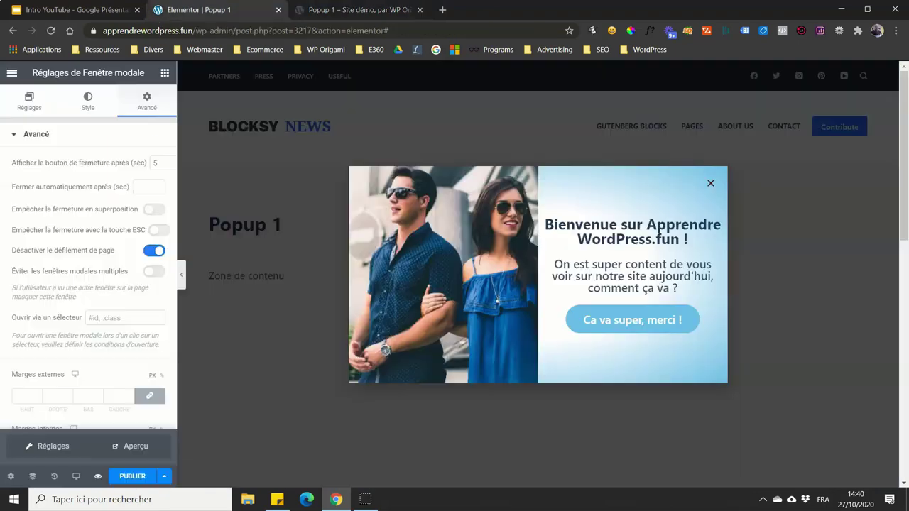
Step: Turn off the option that disables page scrolling and turn on the one that avoids multiple popups
{"action": "left_click", "coordinate": [155, 253]}
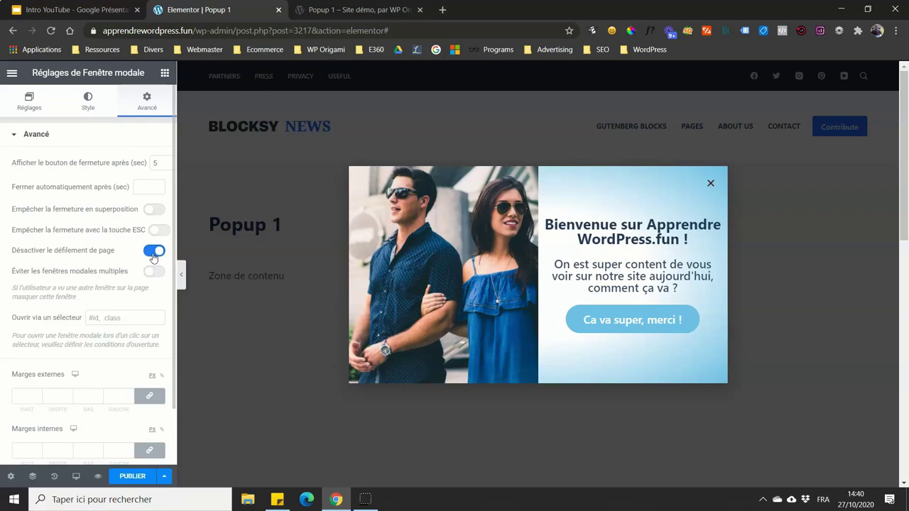
{"action": "left_click", "coordinate": [153, 253]}
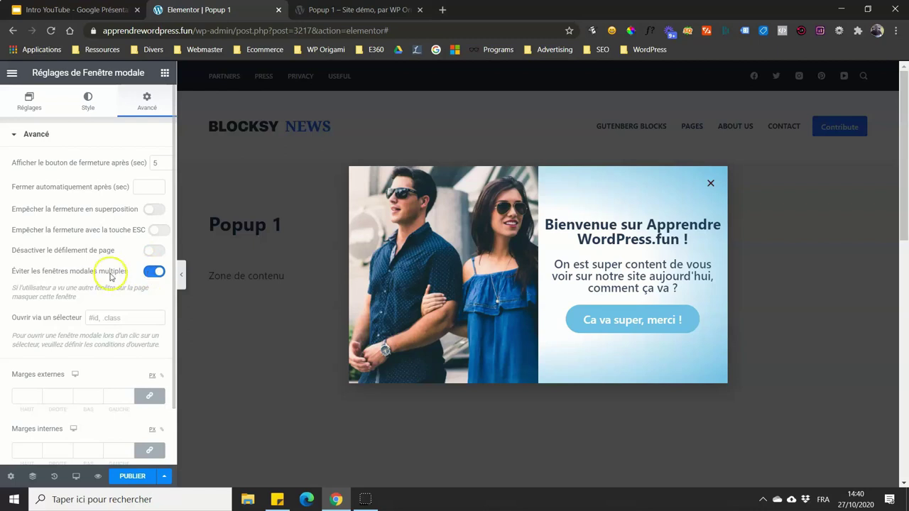
{"action": "scroll", "coordinate": [132, 254], "scroll_direction": "down", "scroll_amount": 1}
{"action": "left_click", "coordinate": [153, 189]}
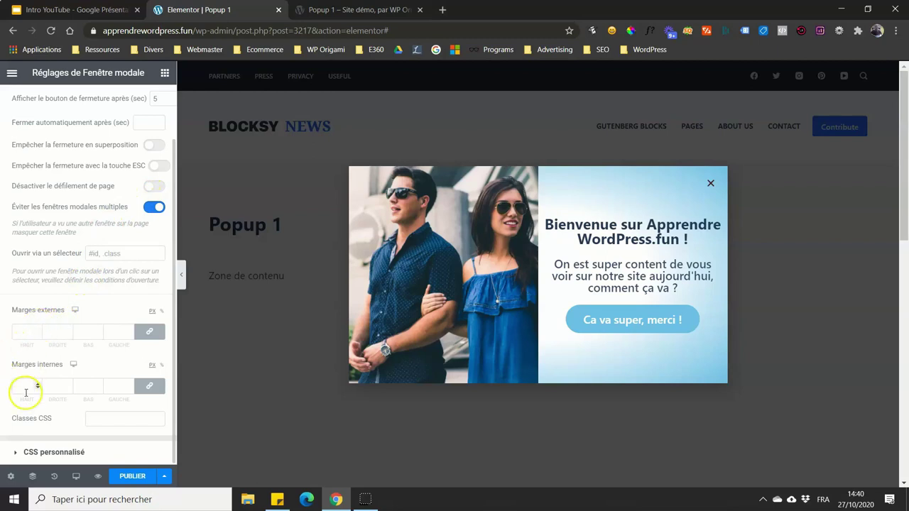
{"action": "scroll", "coordinate": [3, 198], "scroll_direction": "up", "scroll_amount": 1}
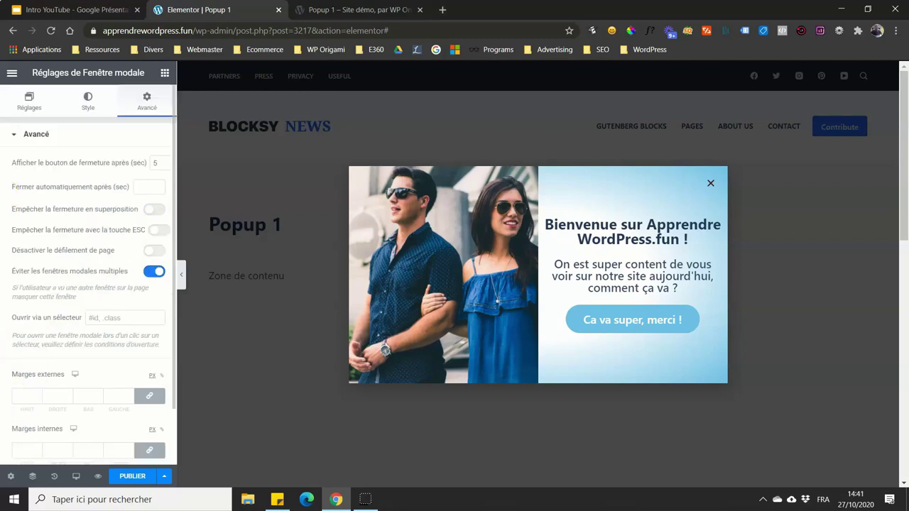
Step: Give the popup a continuous border with a width of 12 on all four sides
{"action": "left_click", "coordinate": [87, 101]}
{"action": "scroll", "coordinate": [70, 154], "scroll_direction": "down", "scroll_amount": 1}
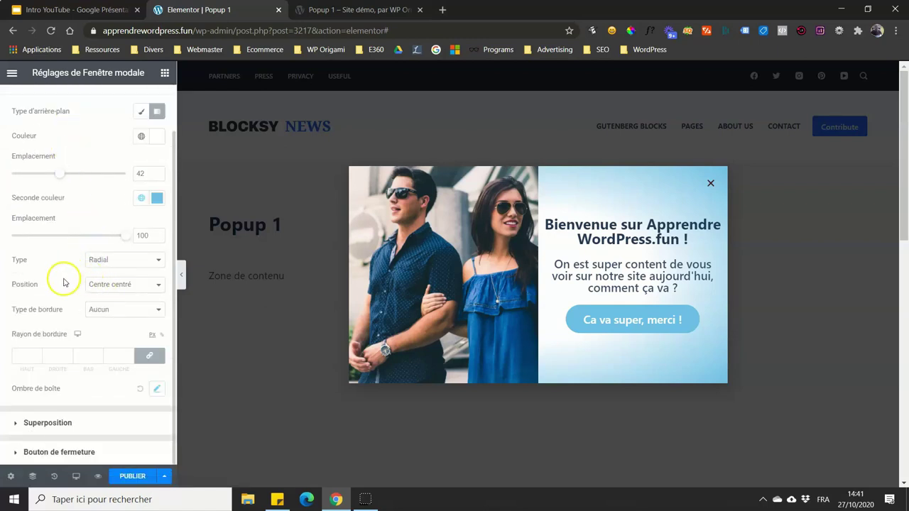
{"action": "scroll", "coordinate": [71, 255], "scroll_direction": "up", "scroll_amount": 1}
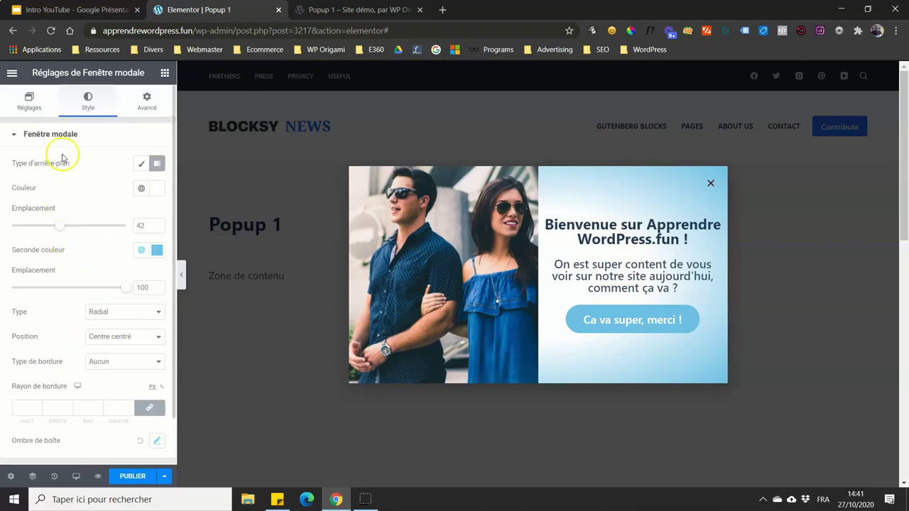
{"action": "scroll", "coordinate": [90, 177], "scroll_direction": "down", "scroll_amount": 1}
{"action": "left_click", "coordinate": [100, 313]}
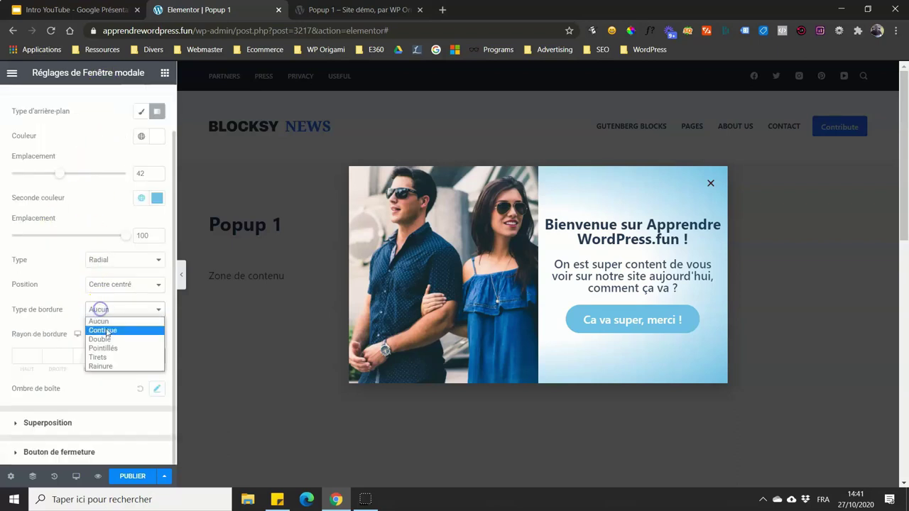
{"action": "left_click", "coordinate": [106, 333]}
{"action": "left_click", "coordinate": [118, 352]}
{"action": "left_click", "coordinate": [130, 353]}
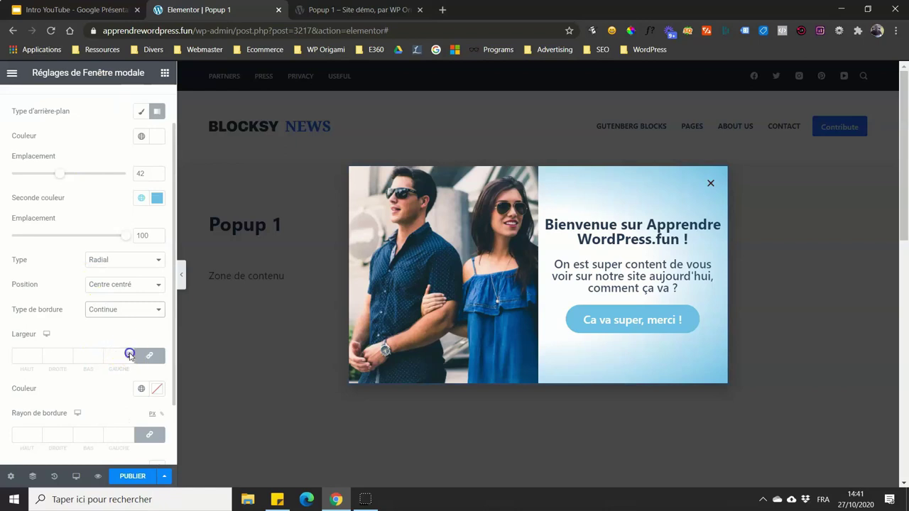
{"action": "left_click", "coordinate": [130, 353]}
{"action": "left_click", "coordinate": [130, 354]}
{"action": "left_click", "coordinate": [130, 353]}
{"action": "left_click", "coordinate": [130, 353]}
{"action": "left_click", "coordinate": [130, 353]}
{"action": "left_click", "coordinate": [130, 353]}
{"action": "left_click", "coordinate": [130, 354]}
{"action": "left_click", "coordinate": [129, 359]}
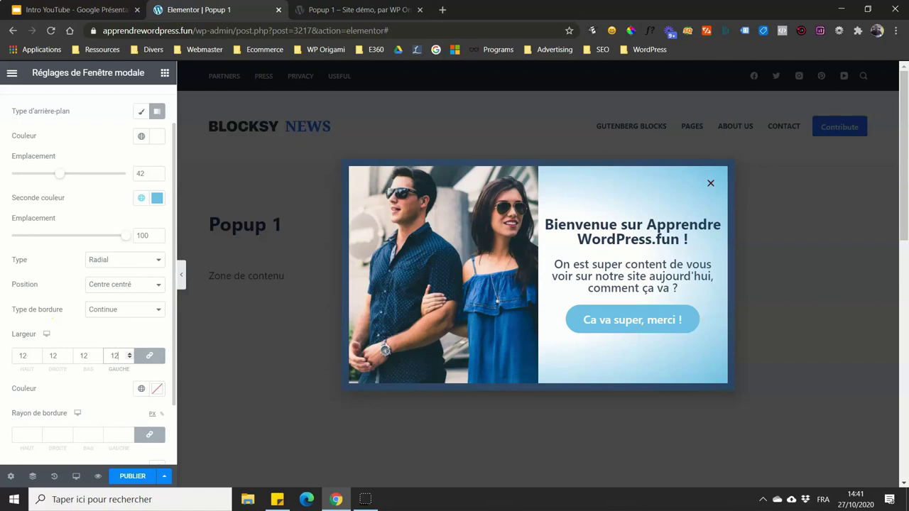
{"action": "mouse_move", "coordinate": [511, 173]}
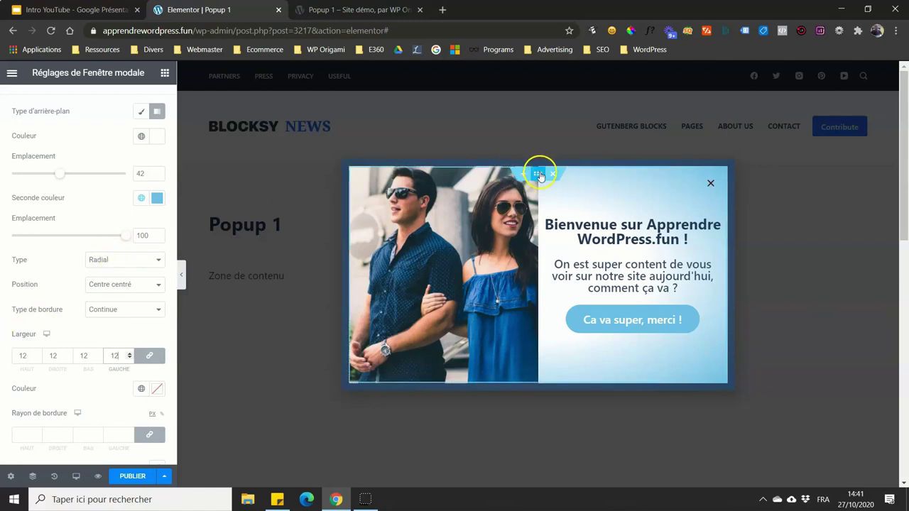
Step: Switch the popup background from gradient to classic and make it a mostly transparent white, #FFFFFF38
{"action": "scroll", "coordinate": [70, 193], "scroll_direction": "up", "scroll_amount": 1}
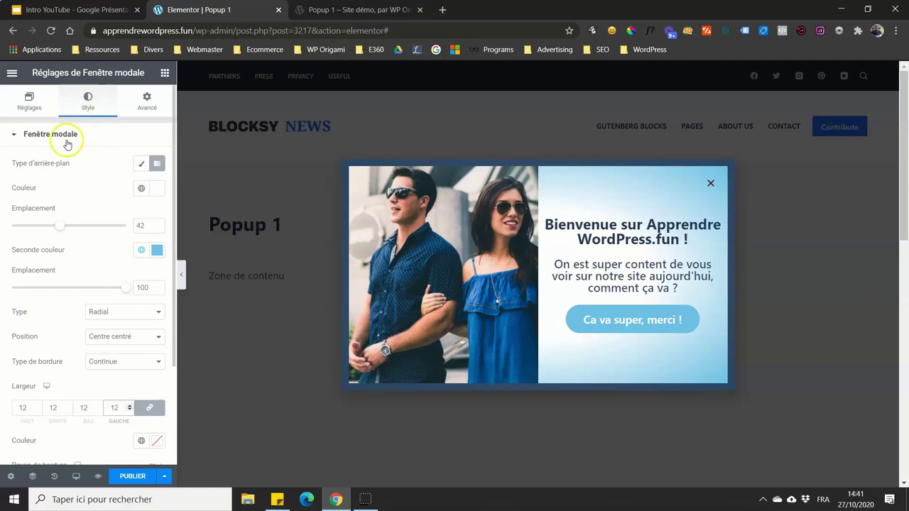
{"action": "scroll", "coordinate": [86, 142], "scroll_direction": "down", "scroll_amount": 1}
{"action": "scroll", "coordinate": [114, 156], "scroll_direction": "up", "scroll_amount": 1}
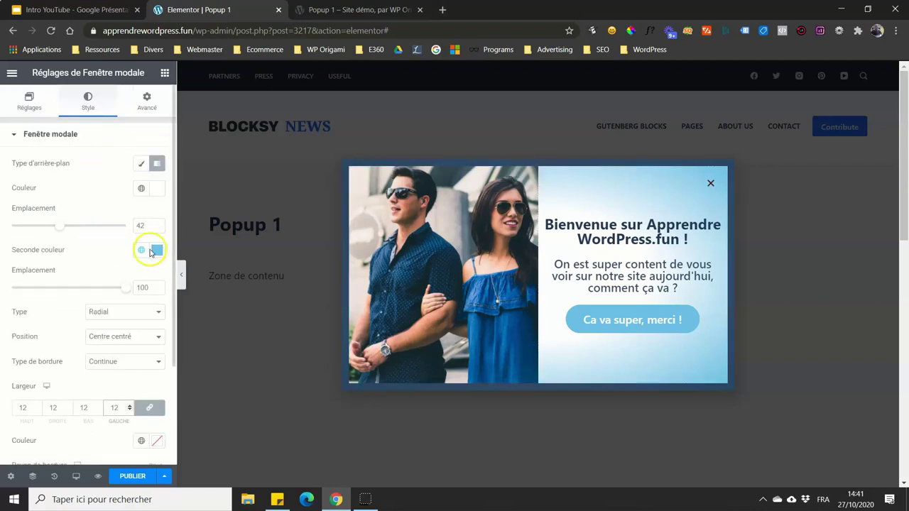
{"action": "left_click", "coordinate": [142, 163]}
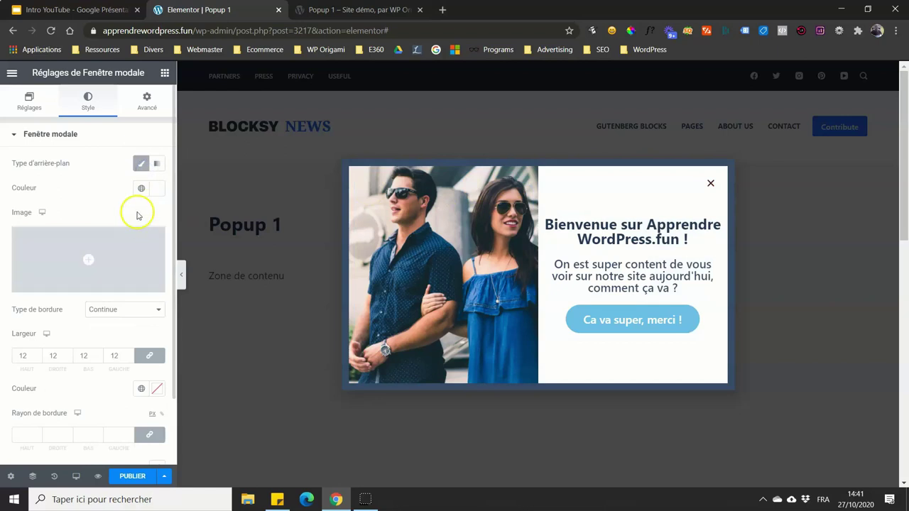
{"action": "left_click", "coordinate": [156, 187]}
{"action": "mouse_move", "coordinate": [140, 264]}
{"action": "left_mouse_down"}
{"action": "mouse_move", "coordinate": [158, 249]}
{"action": "mouse_move", "coordinate": [154, 258]}
{"action": "mouse_move", "coordinate": [32, 270]}
{"action": "mouse_move", "coordinate": [21, 233]}
{"action": "left_mouse_up"}
{"action": "left_click_drag", "start_coordinate": [154, 353], "coordinate": [53, 352]}
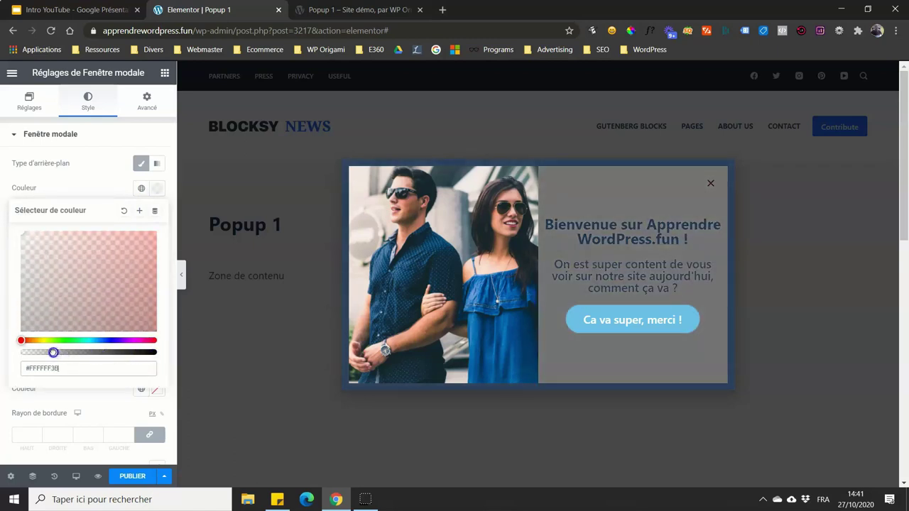
{"action": "scroll", "coordinate": [284, 205], "scroll_direction": "down", "scroll_amount": 10}
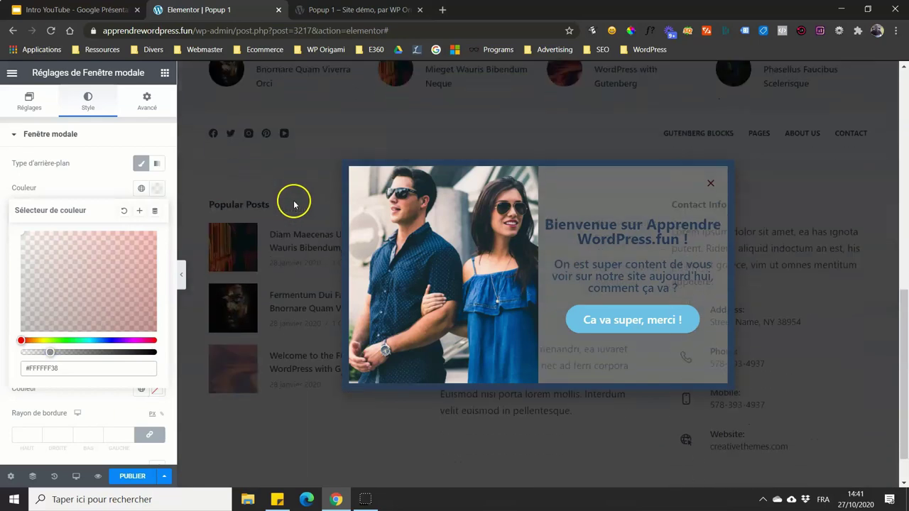
{"action": "scroll", "coordinate": [293, 202], "scroll_direction": "up", "scroll_amount": 10}
Step: Align the popup horizontally to the right, try bottom vertical alignment, then align it to the top and scroll the page behind it
{"action": "left_click", "coordinate": [27, 99]}
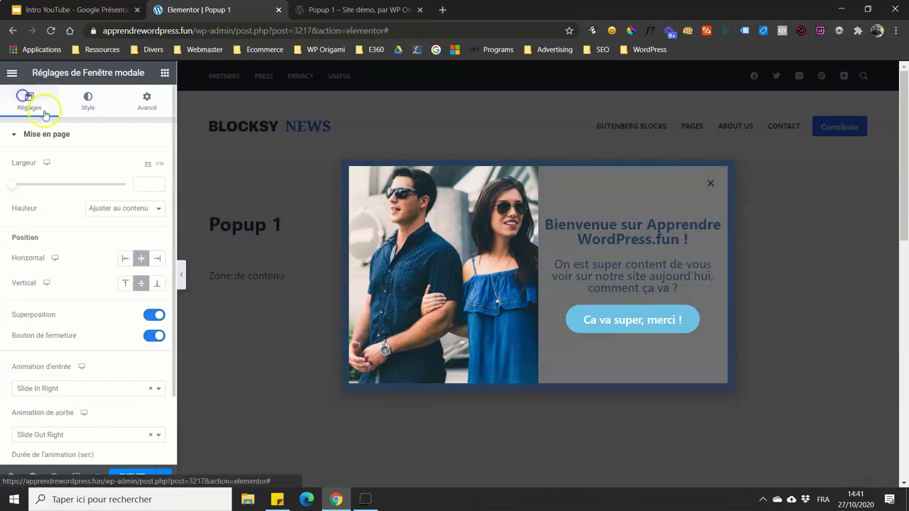
{"action": "left_click", "coordinate": [157, 258]}
{"action": "left_click", "coordinate": [157, 282]}
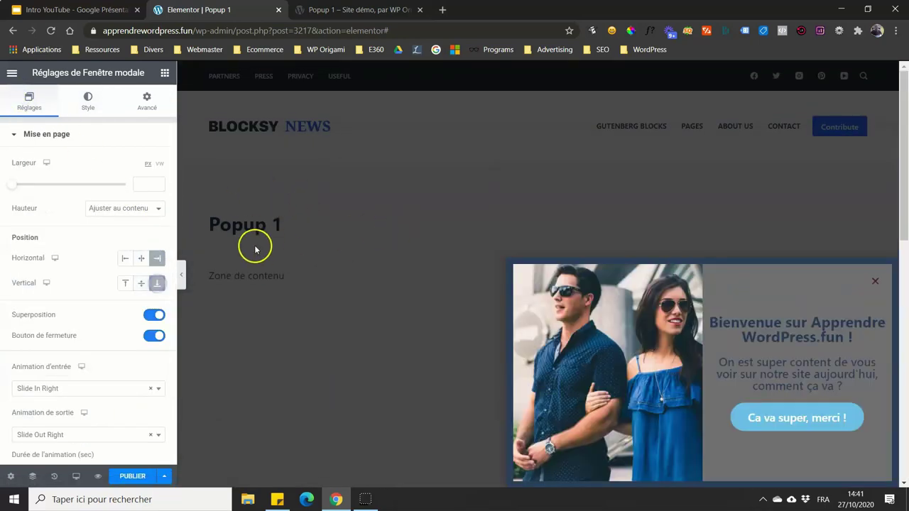
{"action": "left_click", "coordinate": [125, 283]}
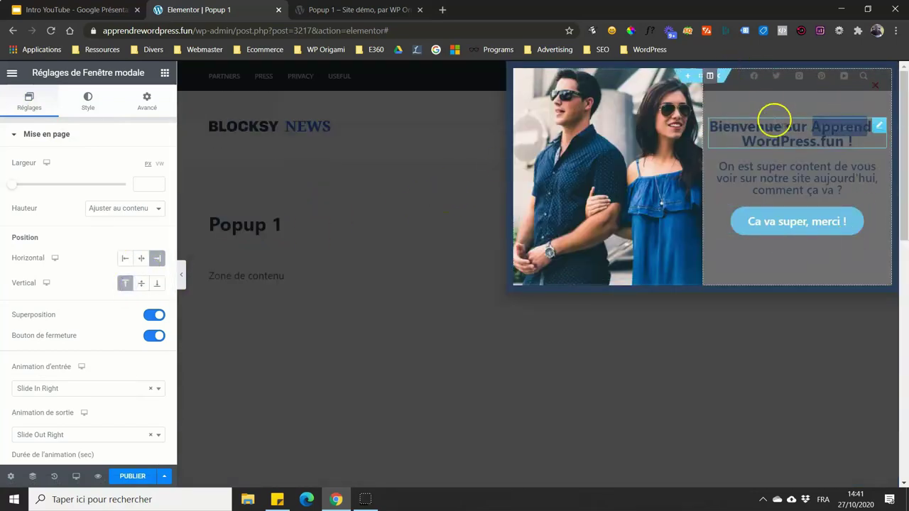
{"action": "scroll", "coordinate": [422, 254], "scroll_direction": "down", "scroll_amount": 5}
{"action": "scroll", "coordinate": [402, 237], "scroll_direction": "up", "scroll_amount": 5}
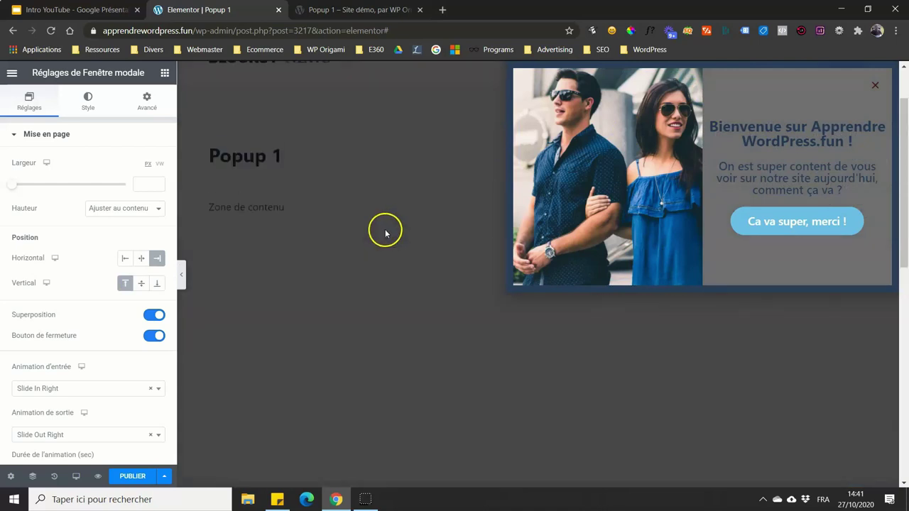
{"action": "scroll", "coordinate": [385, 232], "scroll_direction": "up", "scroll_amount": 1}
{"action": "left_click", "coordinate": [382, 226]}
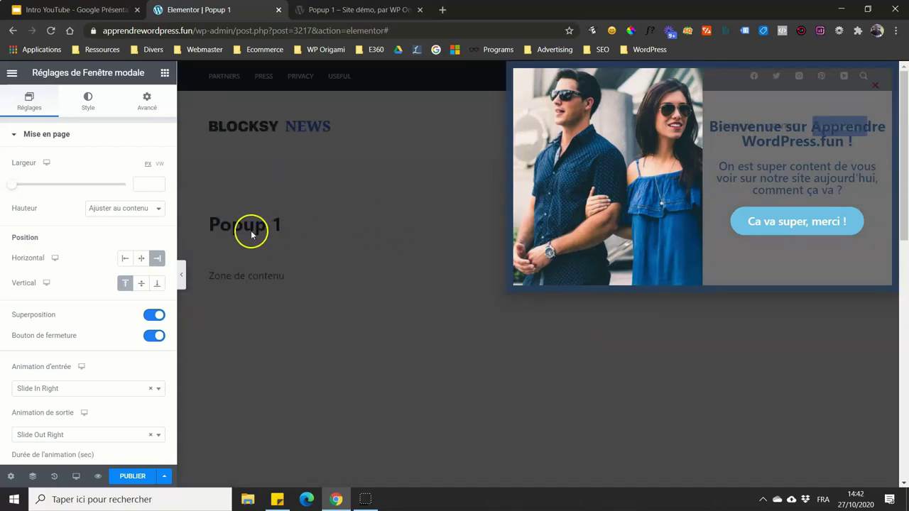
Step: Center the popup horizontally and vertically, and make its classic background fully opaque white, #FFFFFF
{"action": "left_click", "coordinate": [142, 258]}
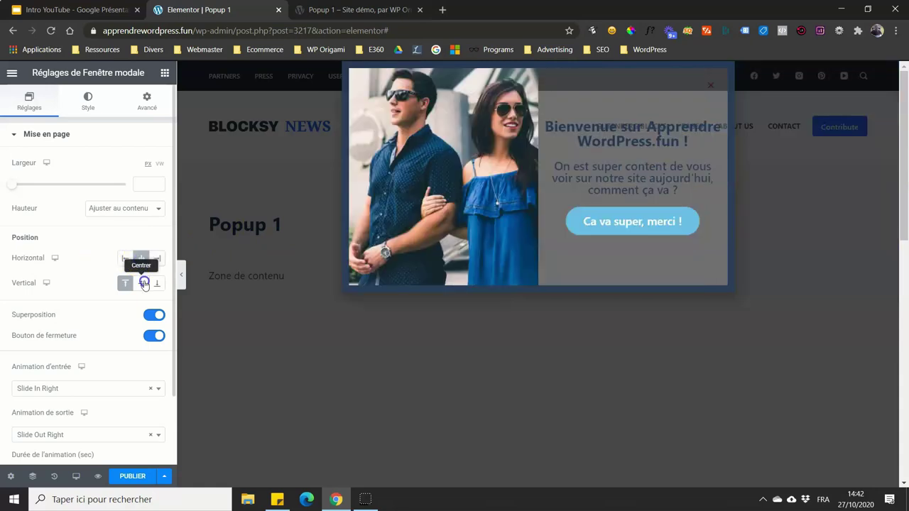
{"action": "left_click", "coordinate": [142, 283]}
{"action": "left_click", "coordinate": [88, 97]}
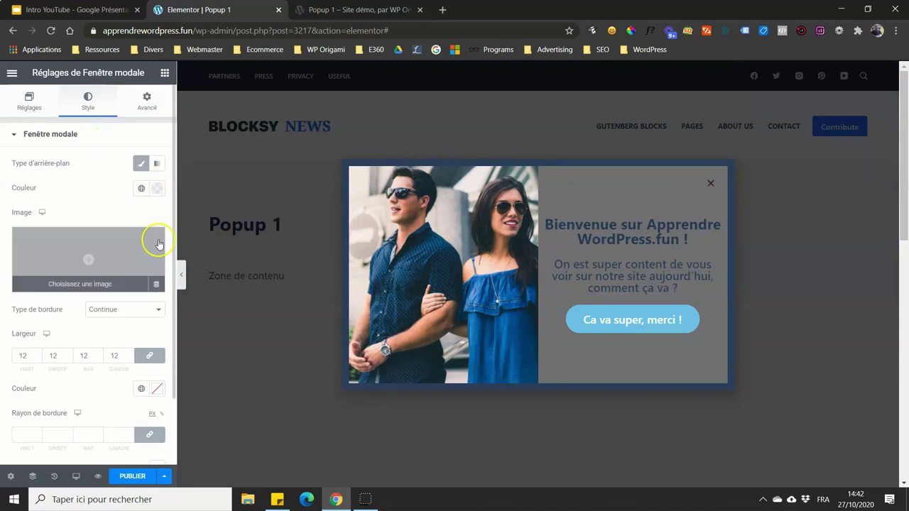
{"action": "left_click", "coordinate": [141, 164]}
{"action": "left_click", "coordinate": [156, 188]}
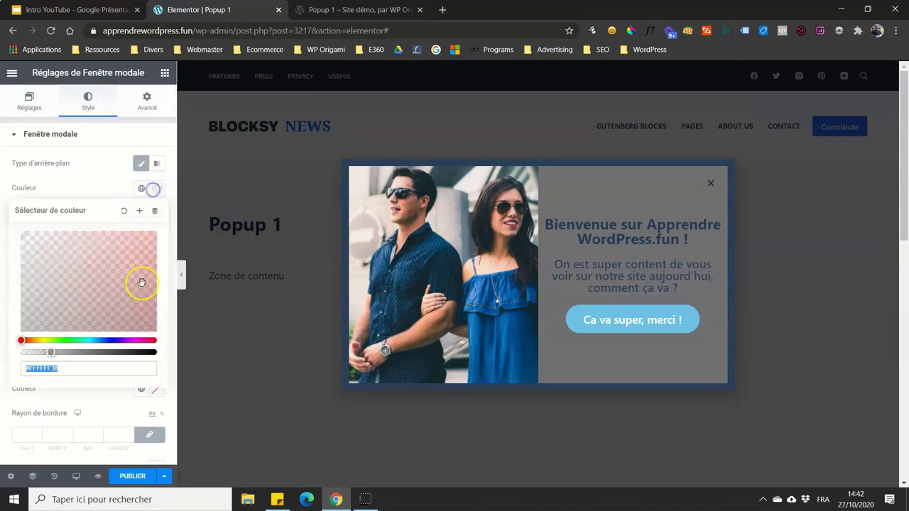
{"action": "left_click", "coordinate": [154, 352]}
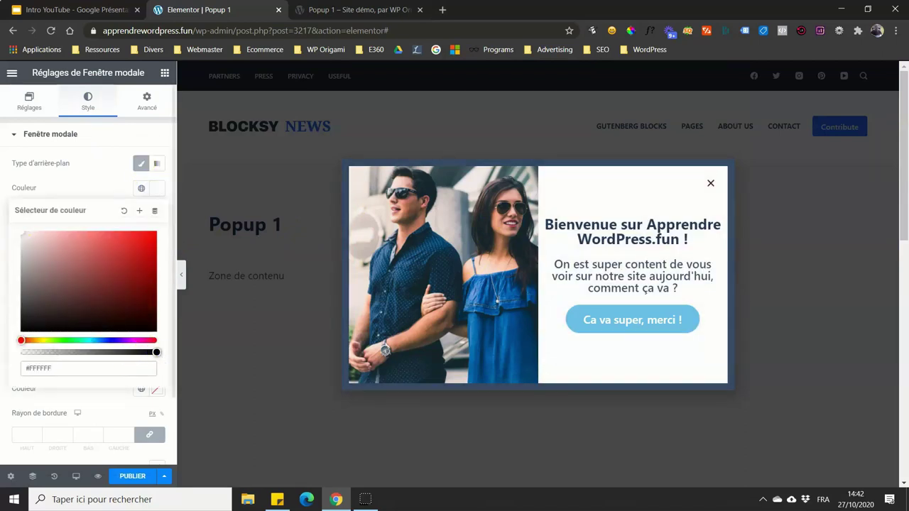
{"action": "left_click", "coordinate": [9, 218]}
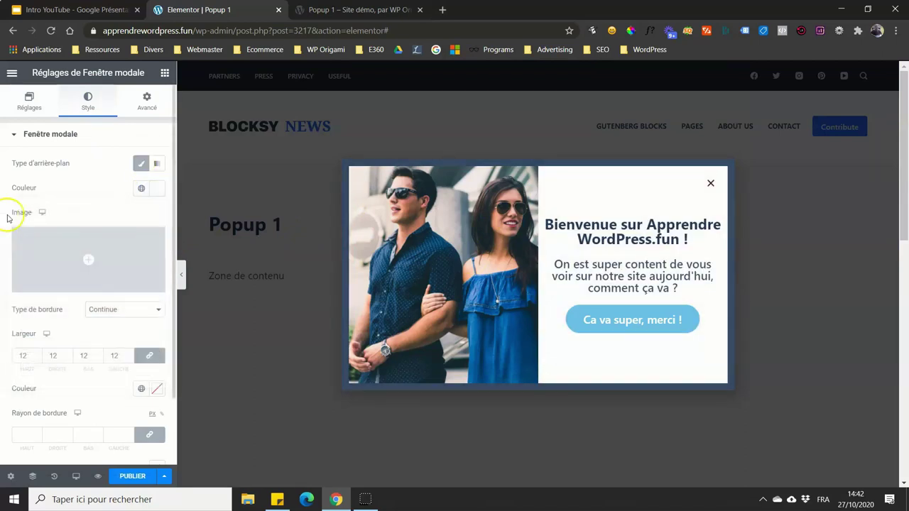
Step: Try a Formulaire widget reduced to its E-mail field between the popup message and the button, and delete it
{"action": "left_click", "coordinate": [164, 73]}
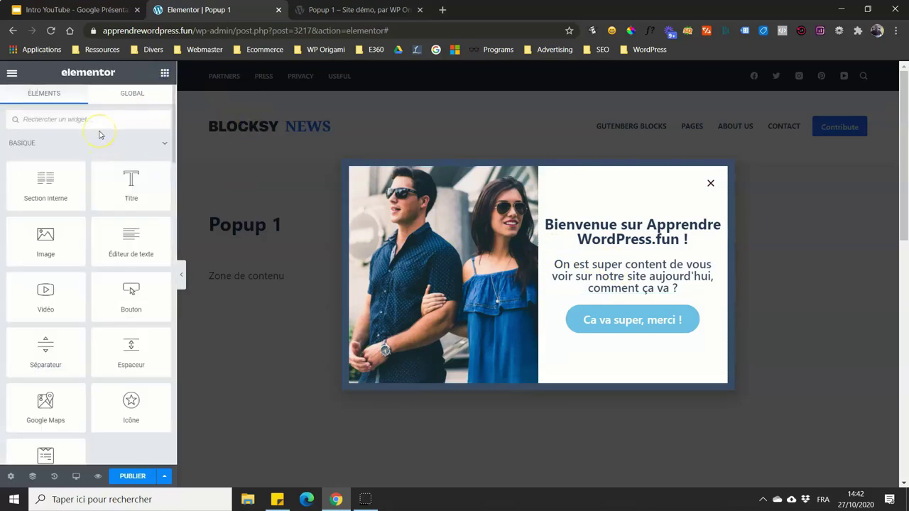
{"action": "type", "text": "fo"}
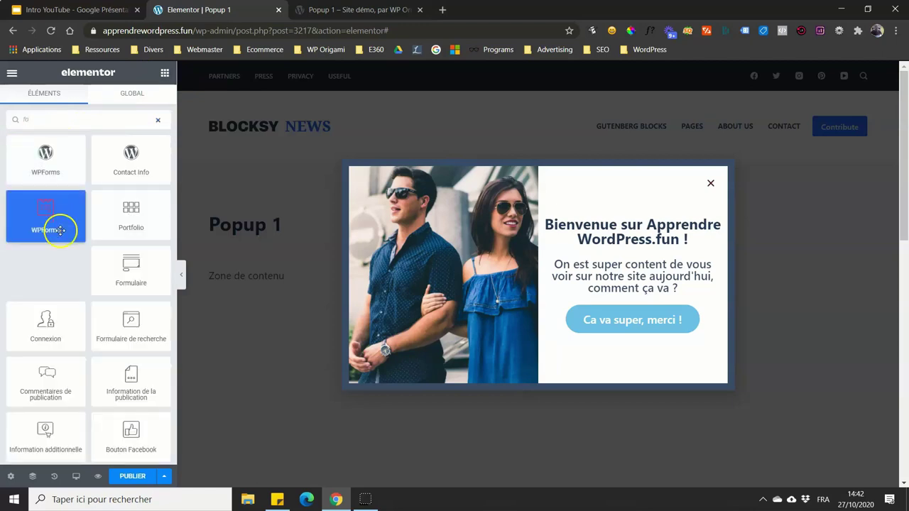
{"action": "left_click_drag", "start_coordinate": [131, 269], "coordinate": [655, 291]}
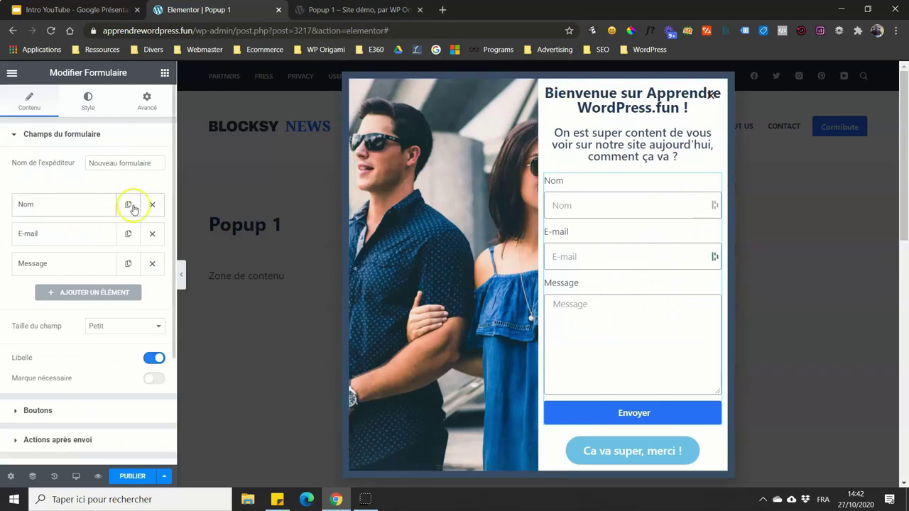
{"action": "left_click", "coordinate": [155, 205]}
{"action": "left_click", "coordinate": [152, 235]}
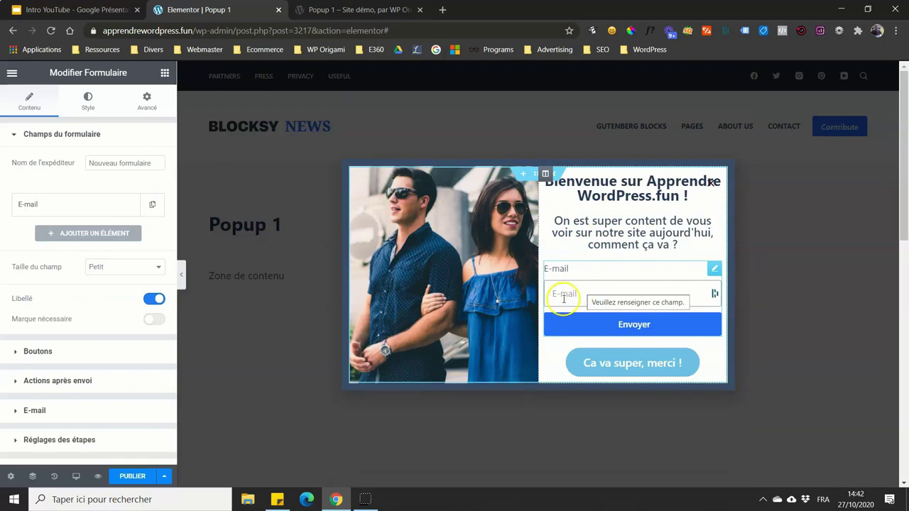
{"action": "right_click", "coordinate": [722, 262]}
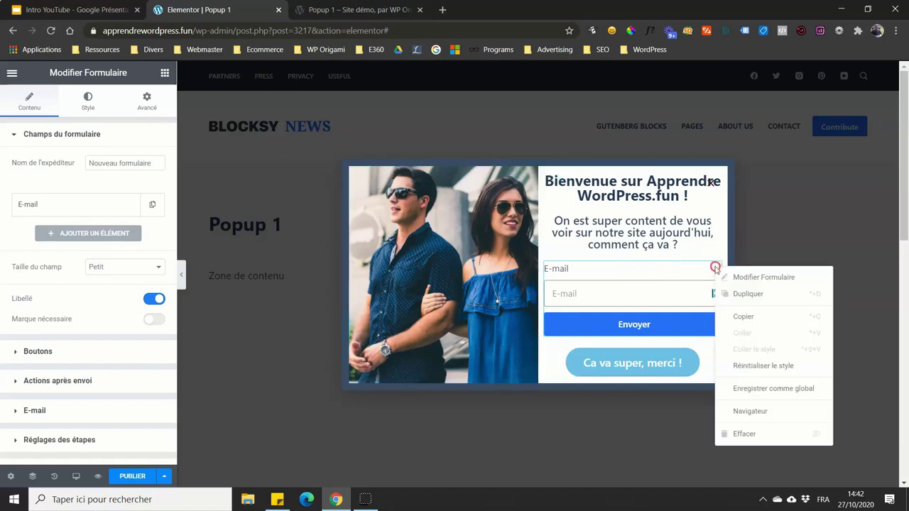
{"action": "left_click", "coordinate": [738, 433]}
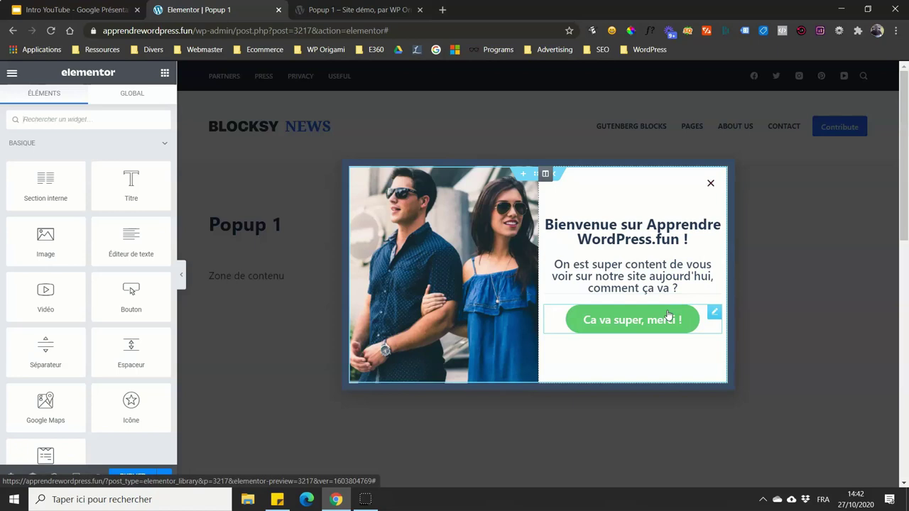
Step: Replace the # link of the "Ca va super, merci !" button with the dynamic action Fenêtre modale
{"action": "left_click", "coordinate": [715, 311]}
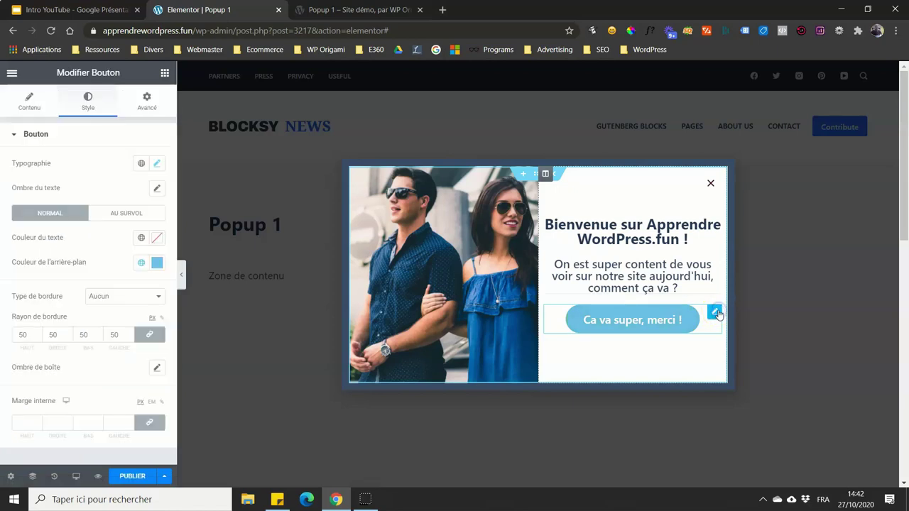
{"action": "left_click", "coordinate": [27, 99]}
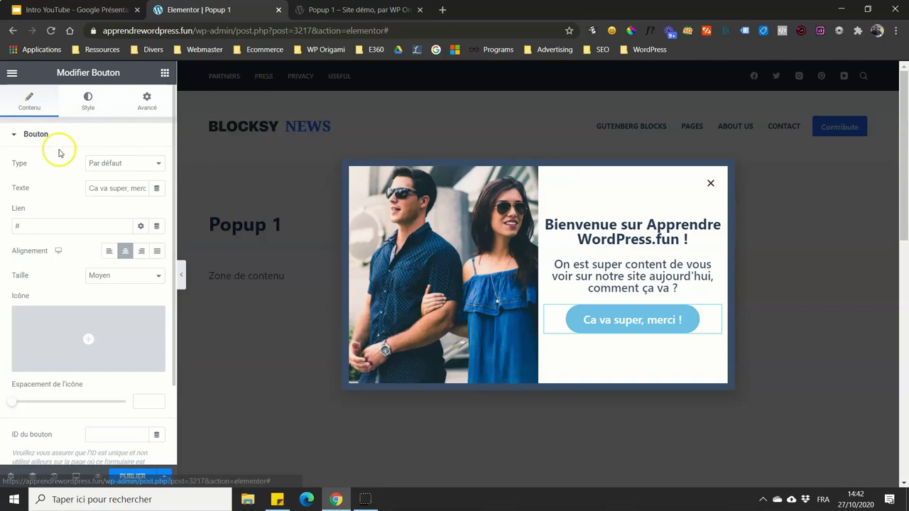
{"action": "left_click", "coordinate": [27, 223]}
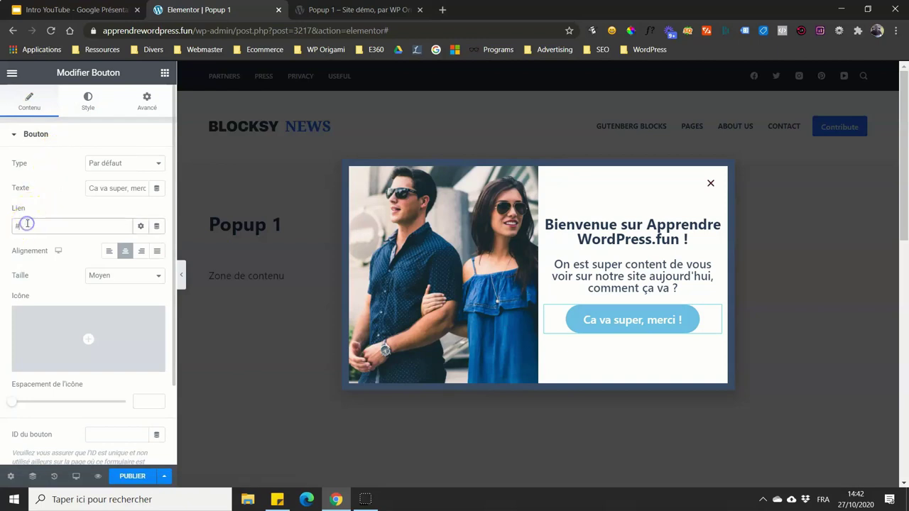
{"action": "key", "text": "BackSpace"}
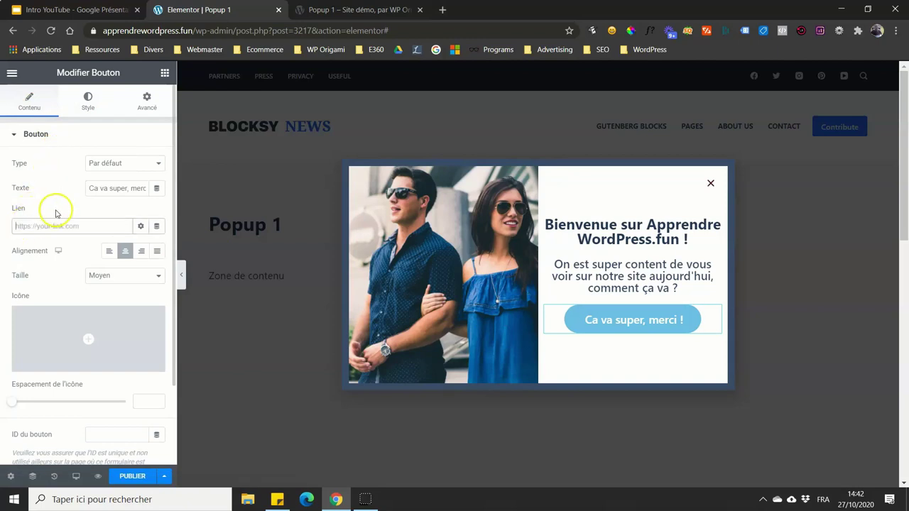
{"action": "left_click", "coordinate": [157, 227]}
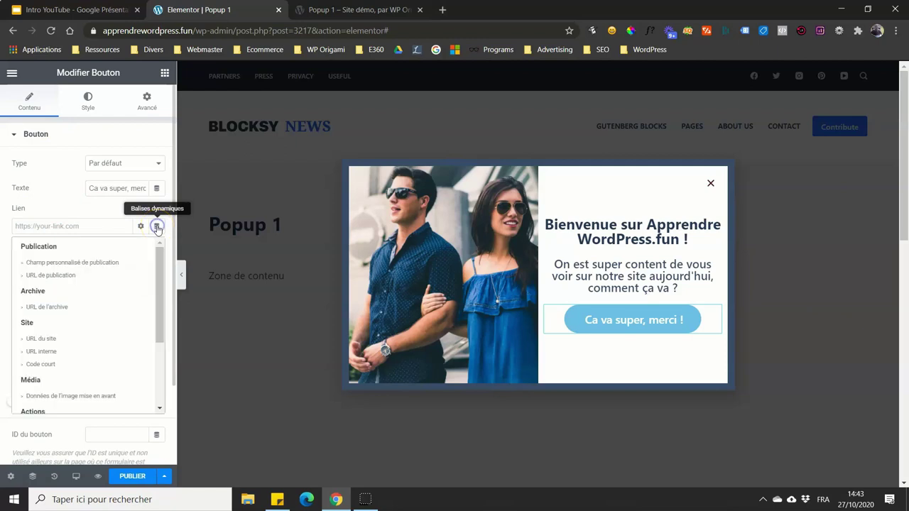
{"action": "scroll", "coordinate": [88, 311], "scroll_direction": "down", "scroll_amount": 4}
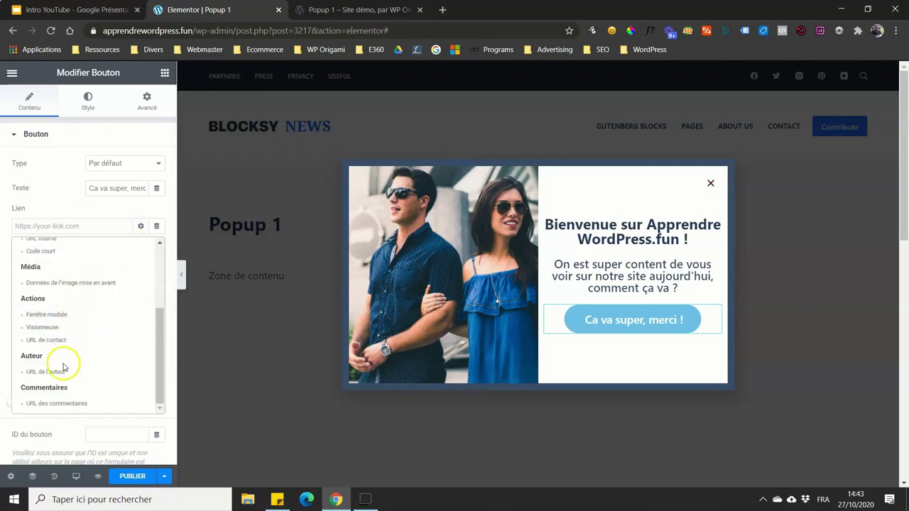
{"action": "left_click", "coordinate": [61, 318]}
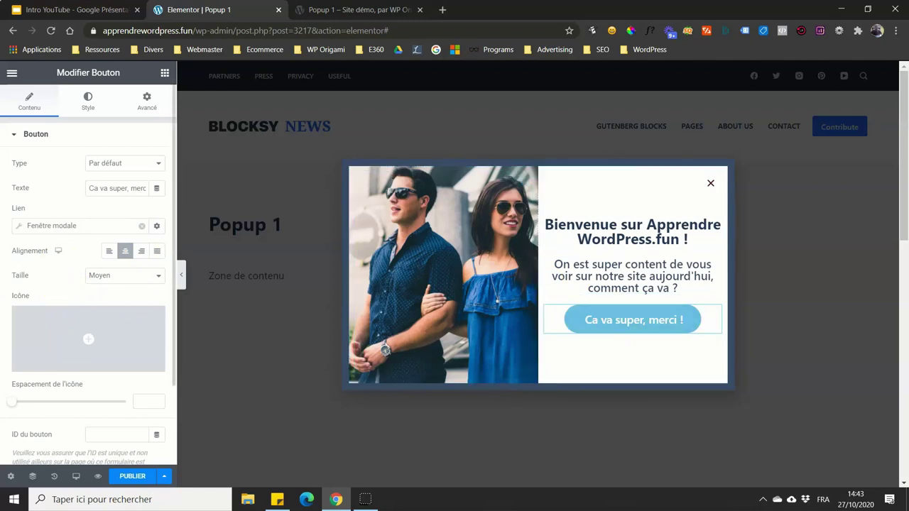
Step: Set the button's popup link action to Fermer la fenêtre modale and turn on Ne plus afficher
{"action": "left_click", "coordinate": [36, 223]}
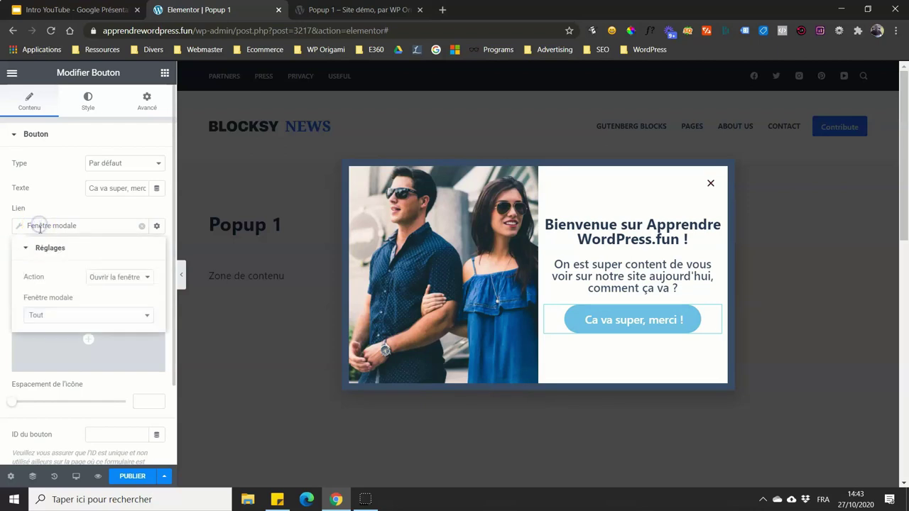
{"action": "left_click", "coordinate": [88, 277]}
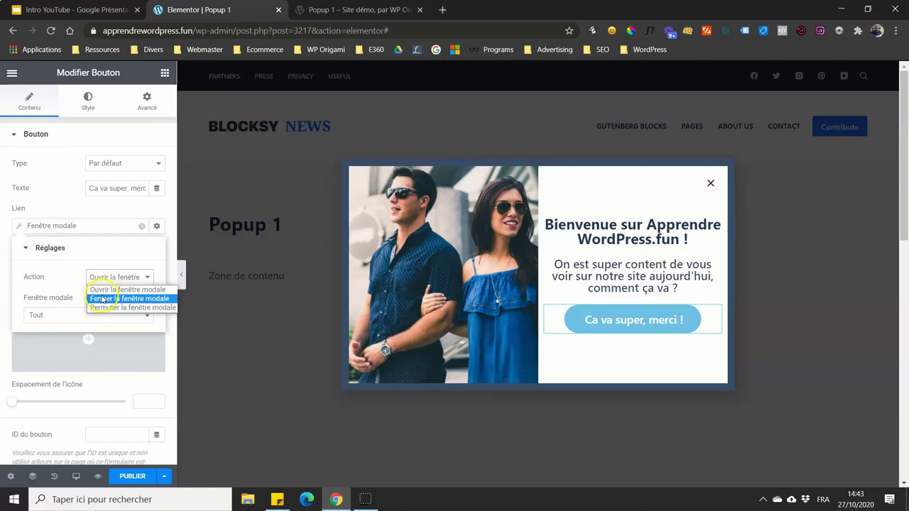
{"action": "left_click", "coordinate": [103, 300]}
{"action": "left_click", "coordinate": [141, 302]}
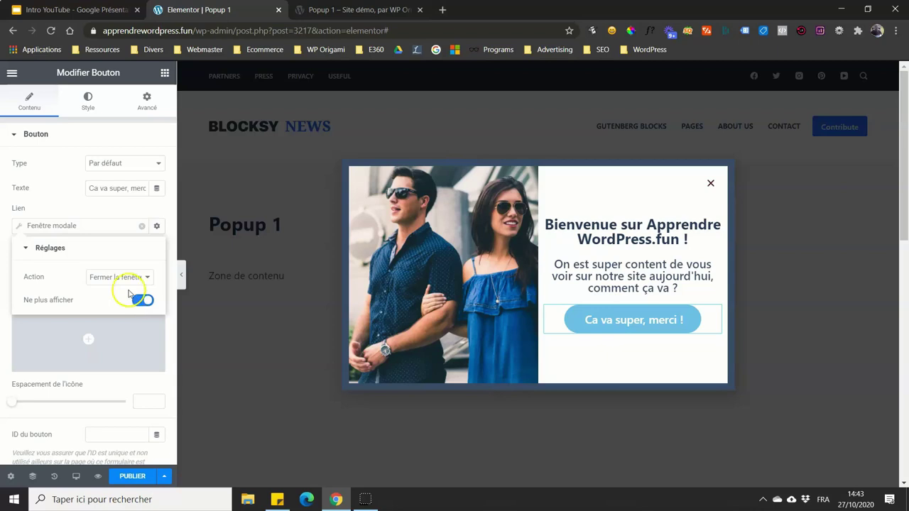
{"action": "left_click", "coordinate": [91, 376]}
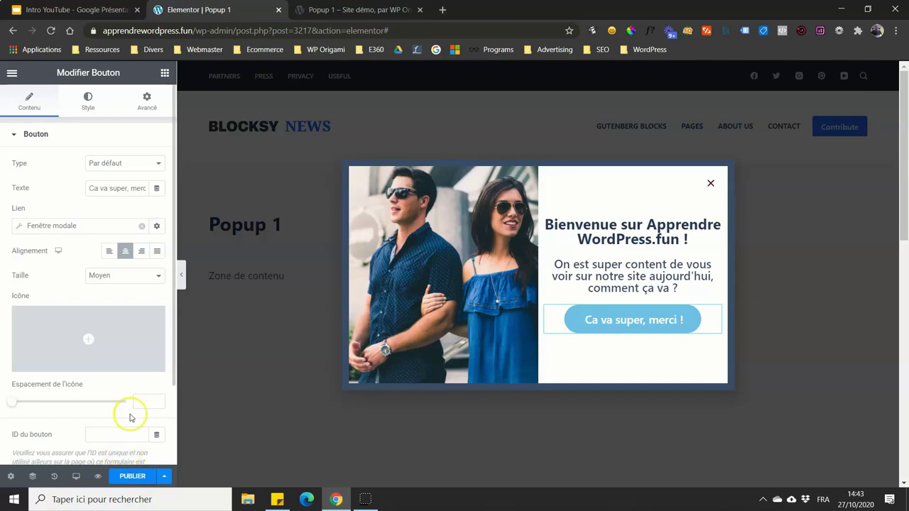
Step: Preview the popup, test closing it with its message button, and review the button's link settings back in the editor
{"action": "mouse_move", "coordinate": [98, 482]}
{"action": "left_click", "coordinate": [130, 446]}
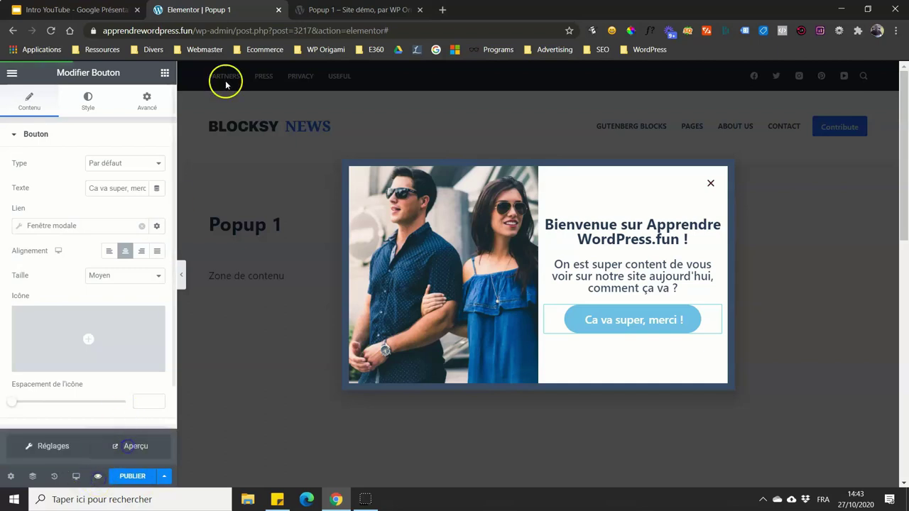
{"action": "left_click", "coordinate": [328, 19]}
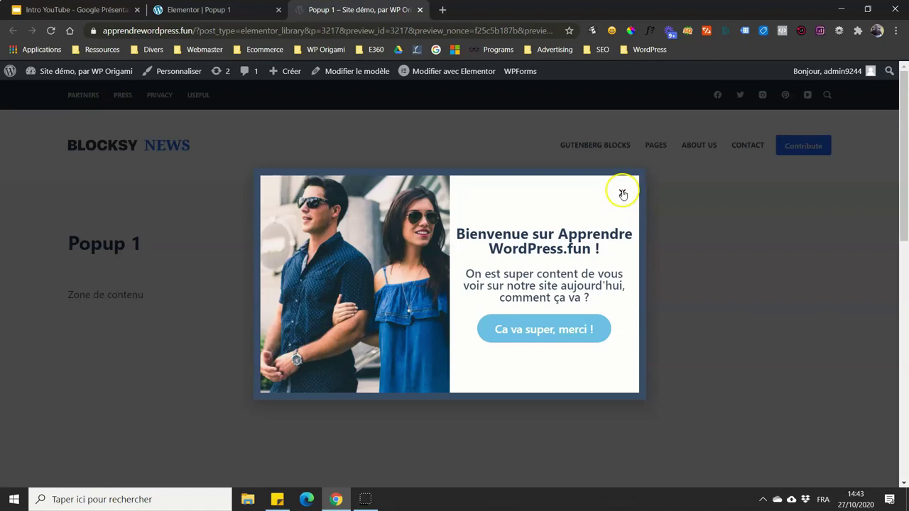
{"action": "left_click", "coordinate": [553, 328]}
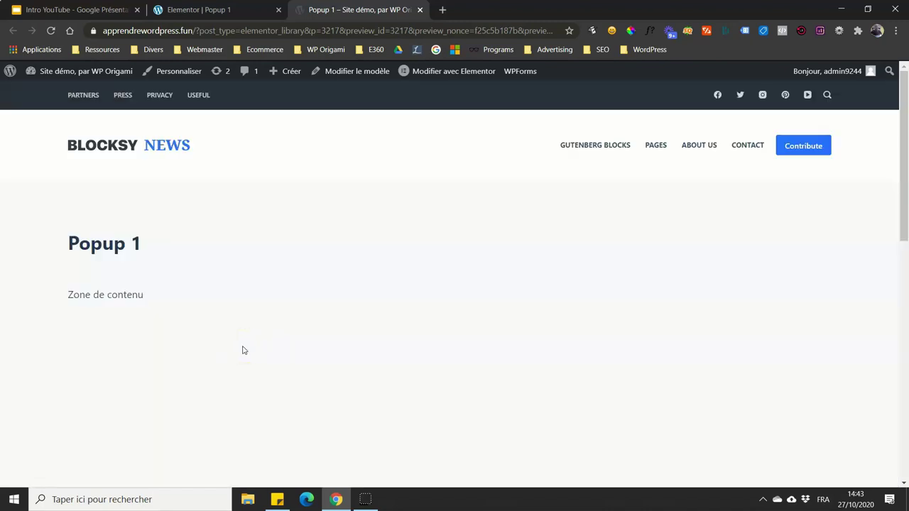
{"action": "left_click", "coordinate": [197, 9]}
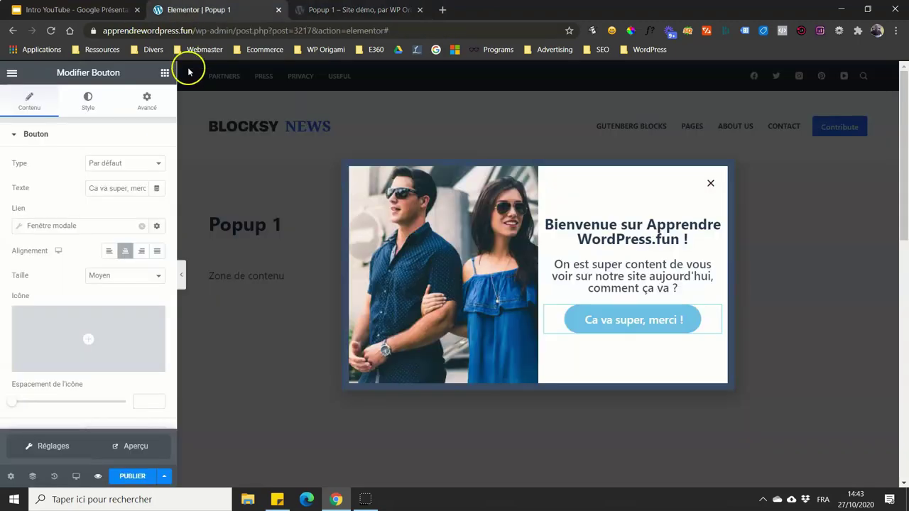
{"action": "left_click", "coordinate": [78, 226]}
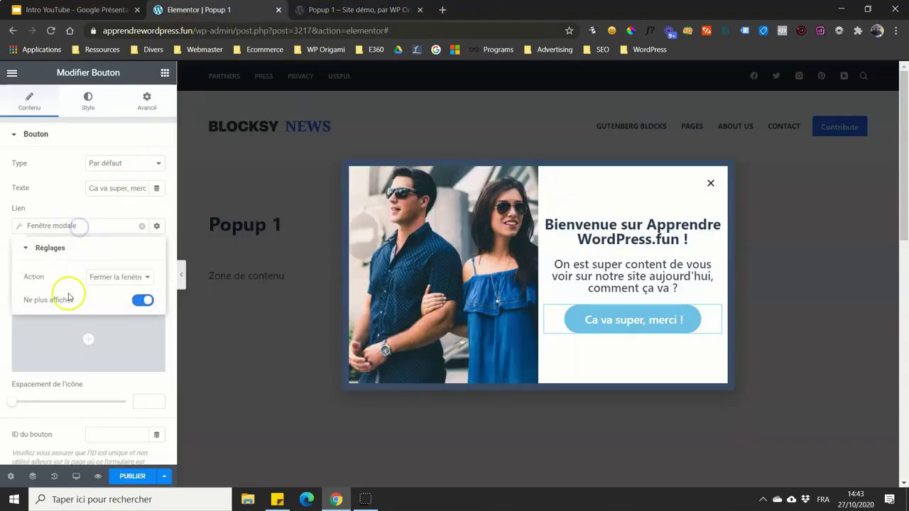
{"action": "key", "text": "Escape"}
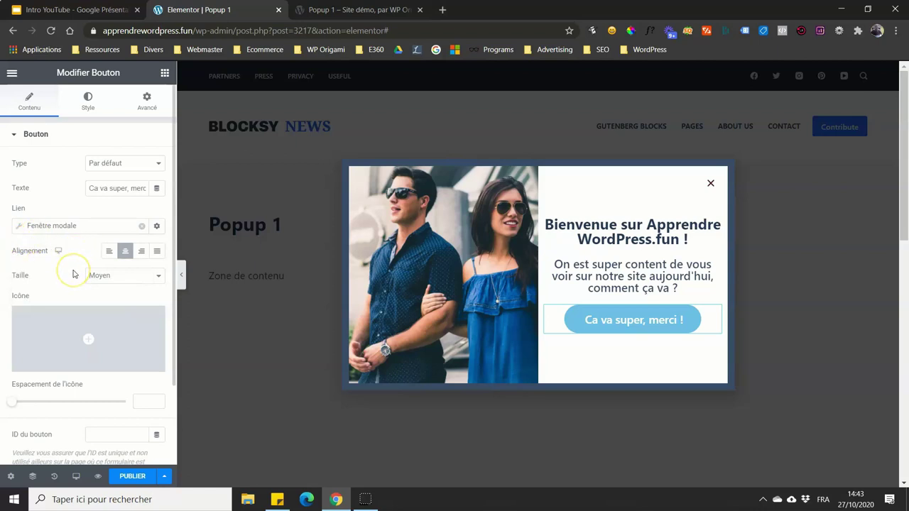
Step: Open the popup's publish settings, add a display condition set to Unique, look through its page options, and remove the condition
{"action": "left_click", "coordinate": [132, 476]}
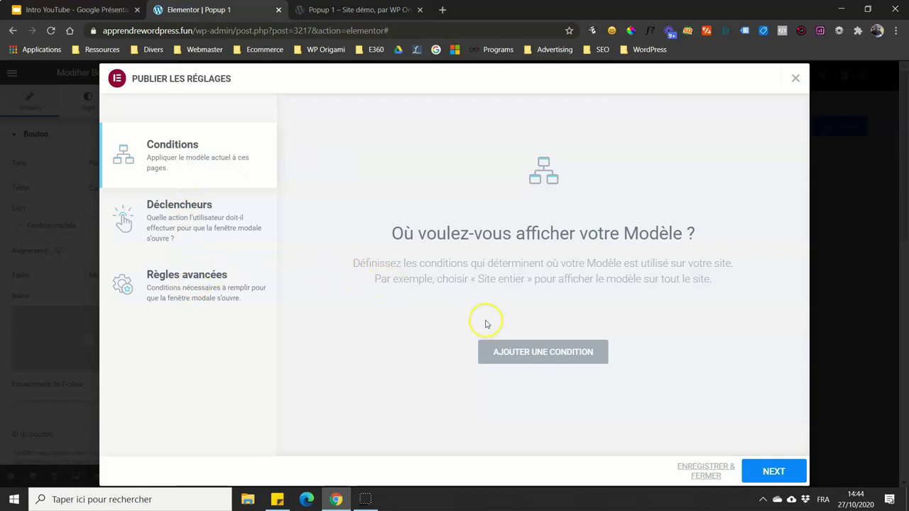
{"action": "left_click", "coordinate": [527, 354]}
{"action": "left_click", "coordinate": [510, 331]}
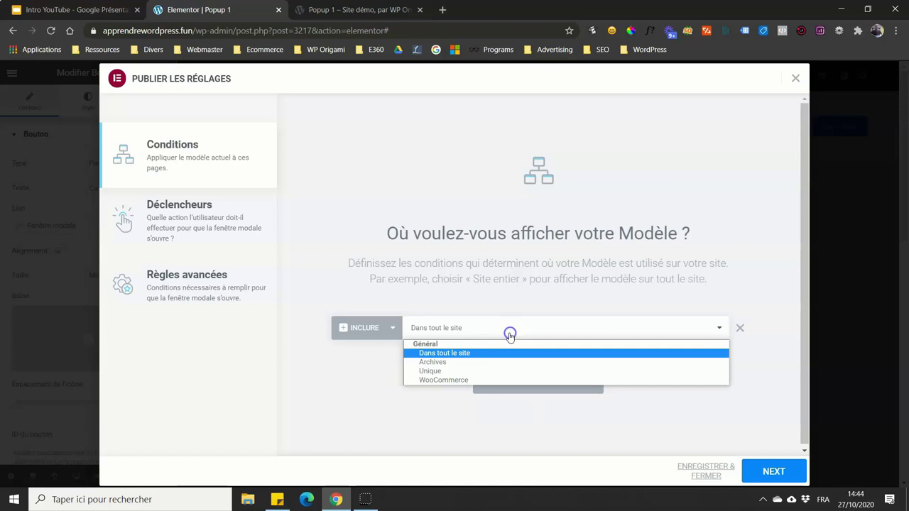
{"action": "left_click", "coordinate": [430, 370]}
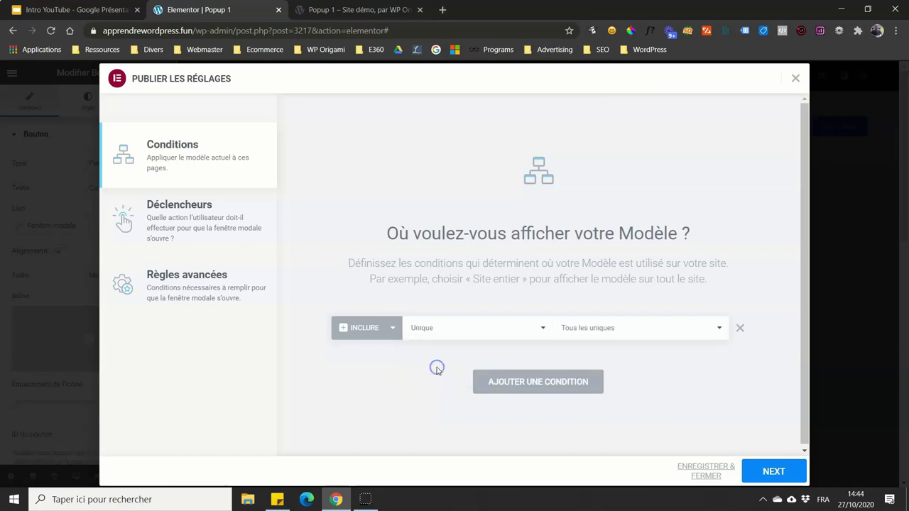
{"action": "left_click", "coordinate": [591, 334]}
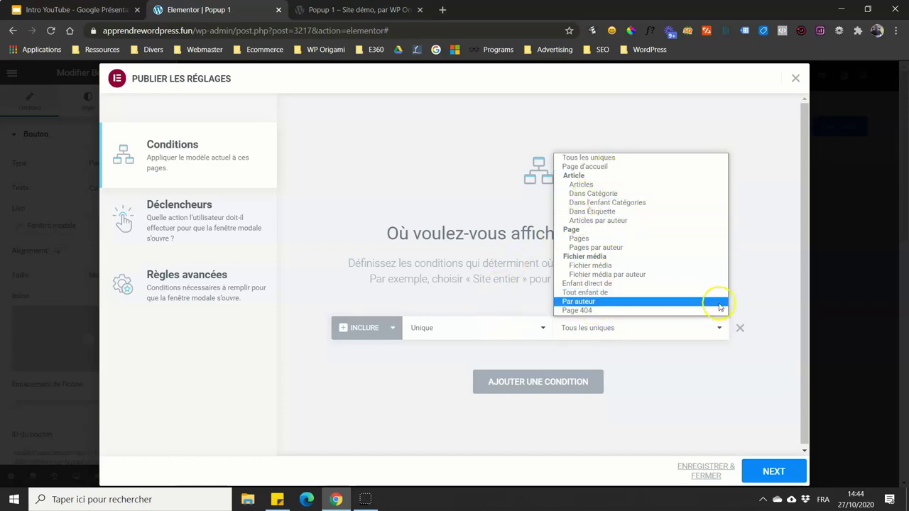
{"action": "left_click", "coordinate": [739, 327]}
Step: Add an include condition that displays the popup across the whole site, Dans tout le site
{"action": "left_click", "coordinate": [605, 362]}
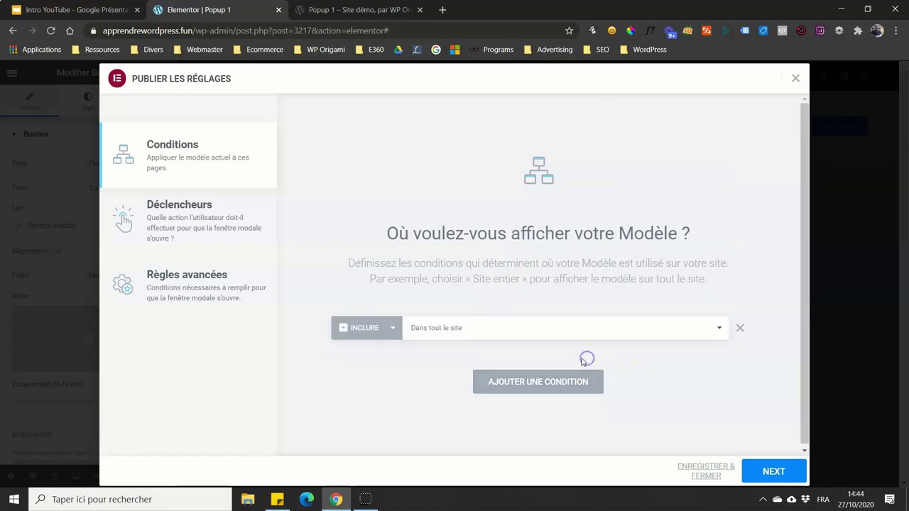
{"action": "left_click", "coordinate": [458, 333]}
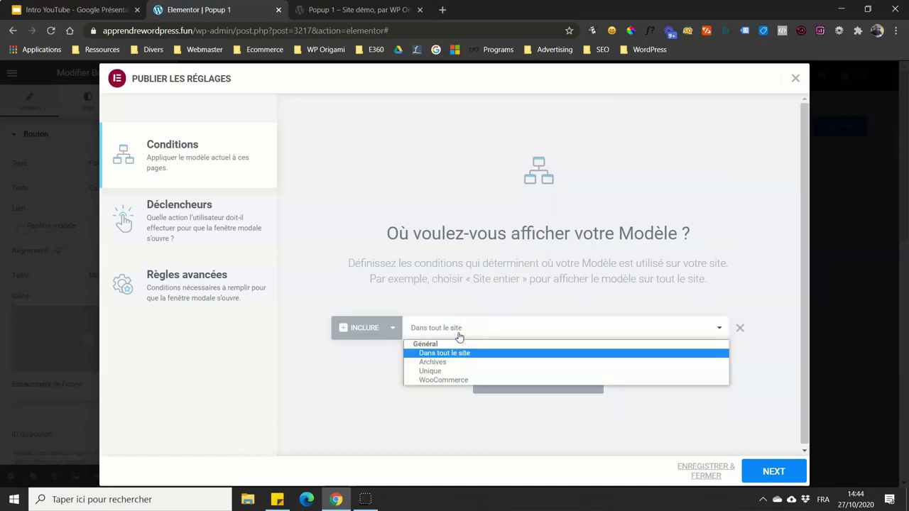
{"action": "left_click", "coordinate": [493, 292]}
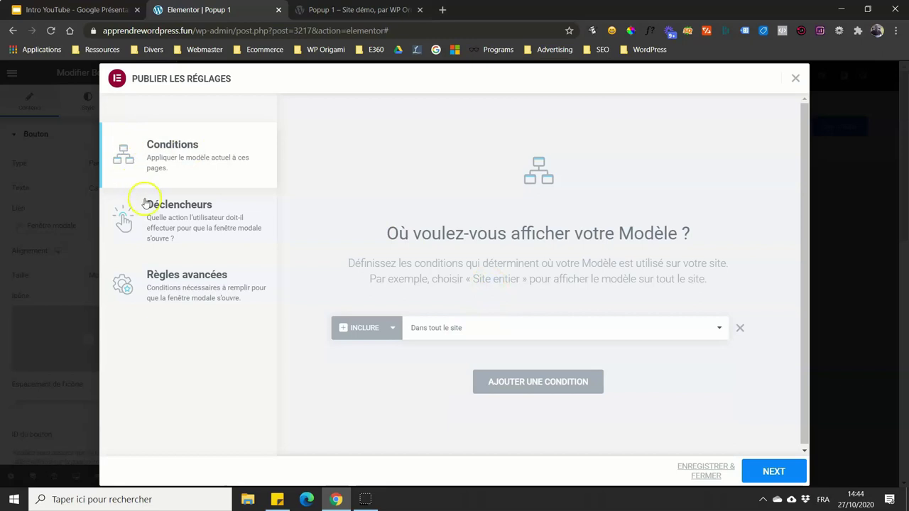
Step: Open the popup's trigger settings, try the Au chargement de la page trigger, and switch it off
{"action": "left_click", "coordinate": [165, 221]}
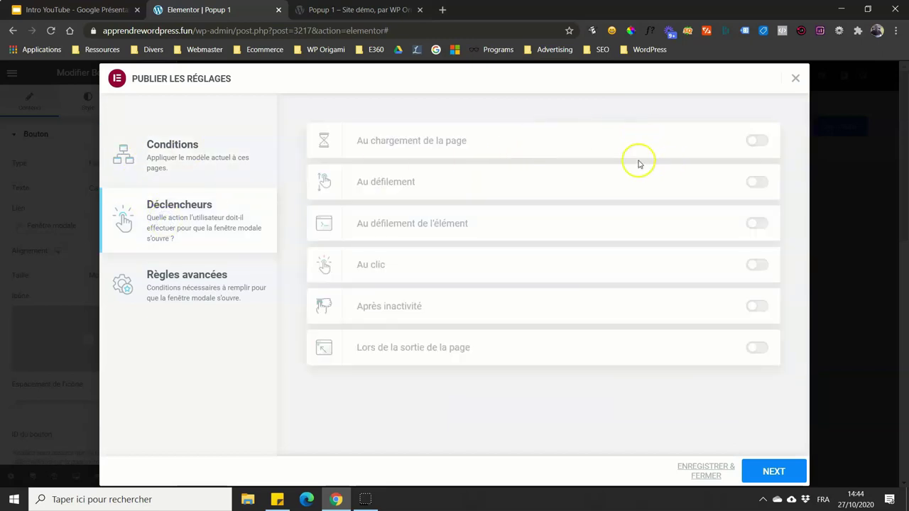
{"action": "left_click", "coordinate": [758, 142]}
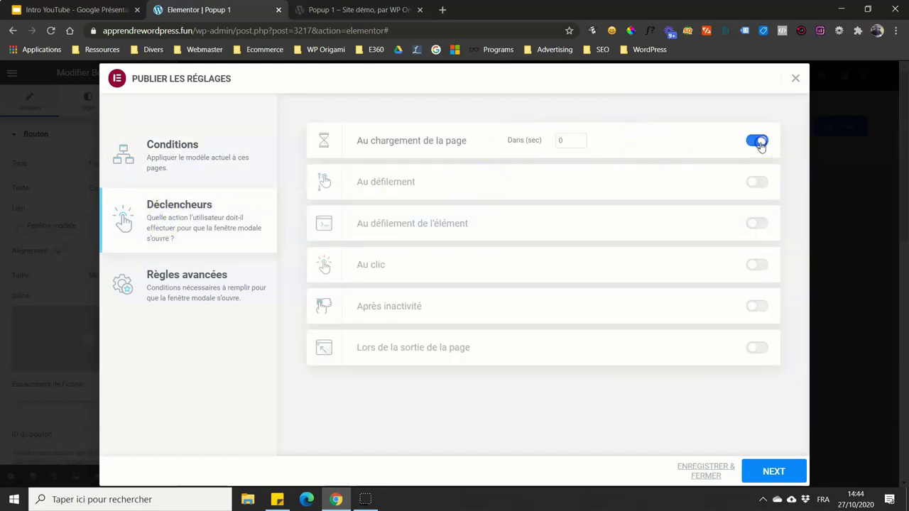
{"action": "left_click", "coordinate": [567, 144]}
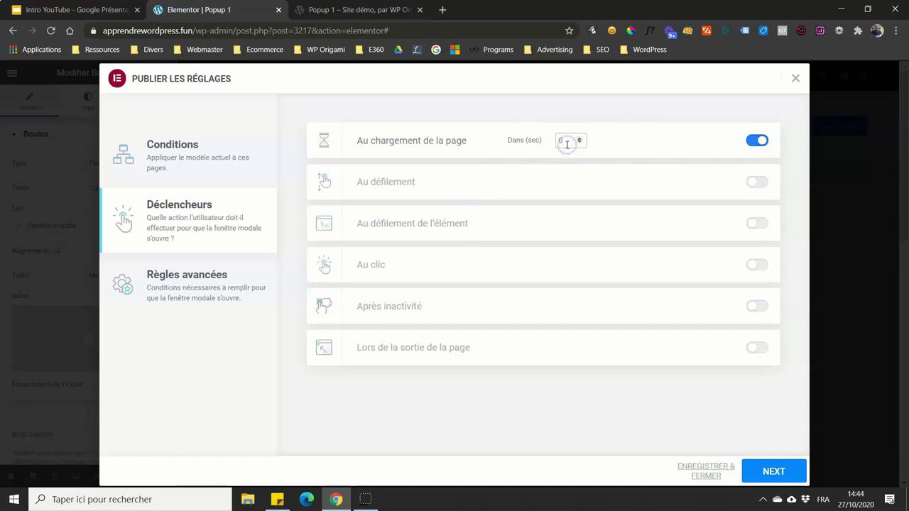
{"action": "left_click", "coordinate": [757, 140]}
Step: Try the Au défilement trigger, look at its percentage, set its direction to En haut, and switch the trigger off
{"action": "left_click", "coordinate": [757, 182]}
{"action": "left_click", "coordinate": [759, 142]}
{"action": "left_click", "coordinate": [759, 142]}
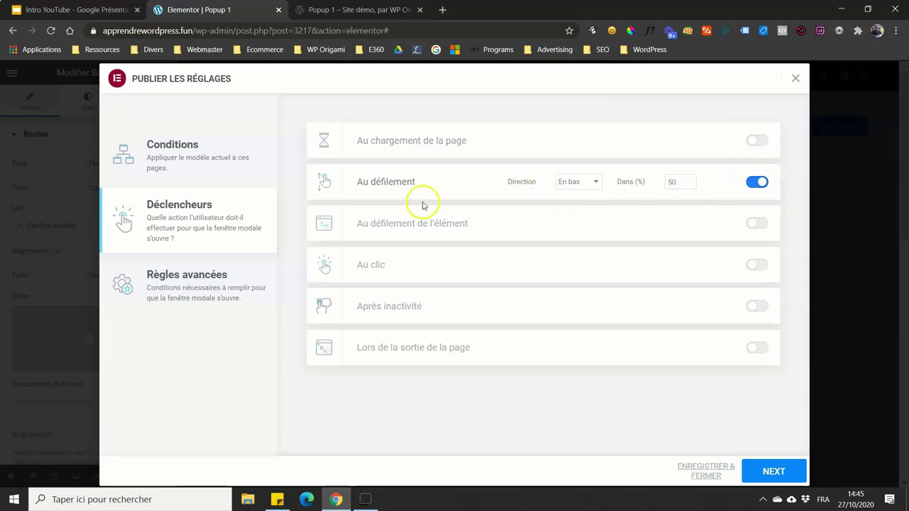
{"action": "left_click", "coordinate": [590, 184]}
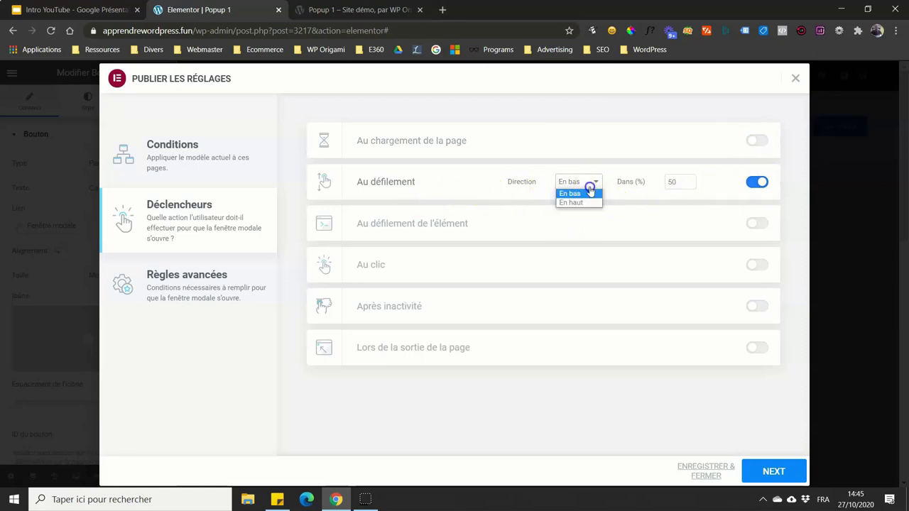
{"action": "double_click", "coordinate": [672, 182]}
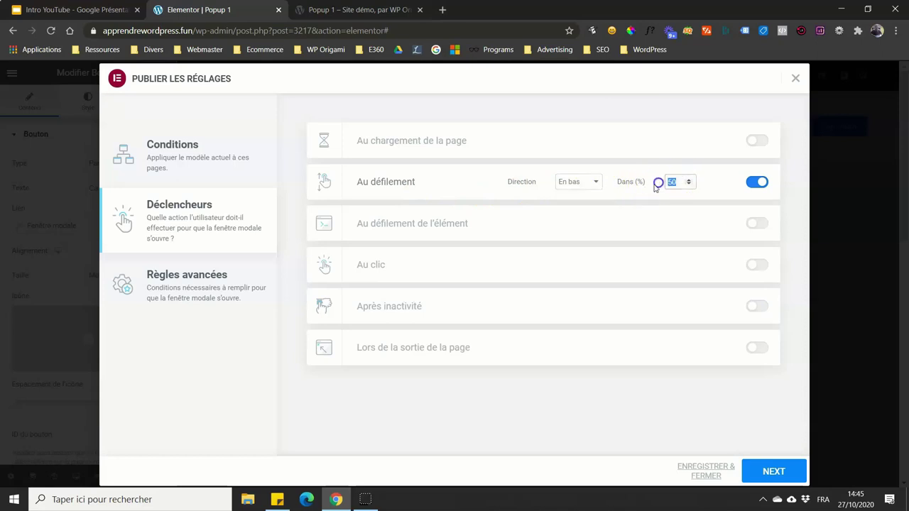
{"action": "left_click", "coordinate": [581, 180]}
{"action": "left_click", "coordinate": [674, 182]}
{"action": "left_click", "coordinate": [579, 182]}
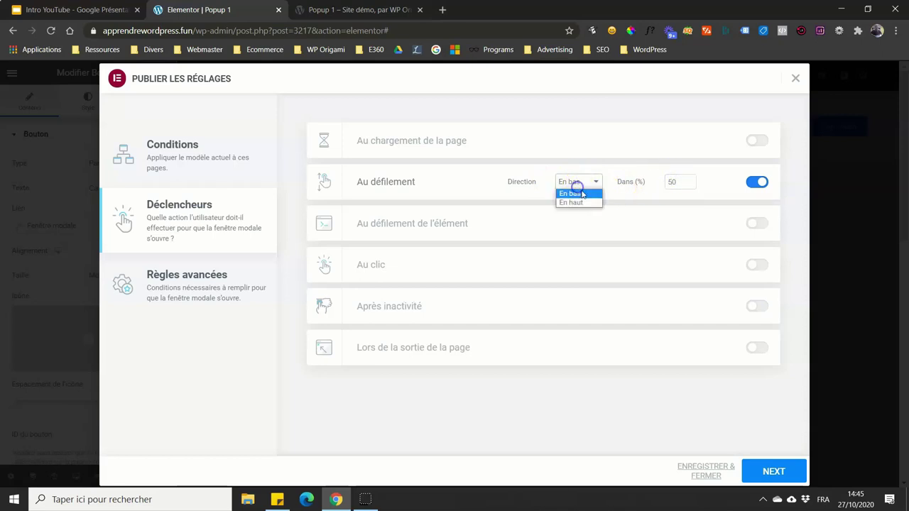
{"action": "left_click", "coordinate": [579, 201]}
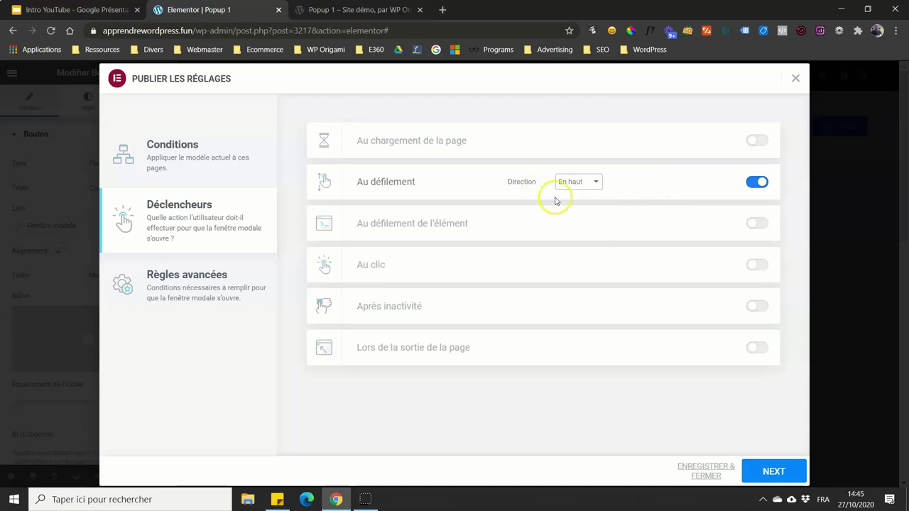
{"action": "left_click", "coordinate": [759, 182]}
Step: Try the Au défilement de l'élément trigger with its selector option and switch it off
{"action": "left_click", "coordinate": [757, 223]}
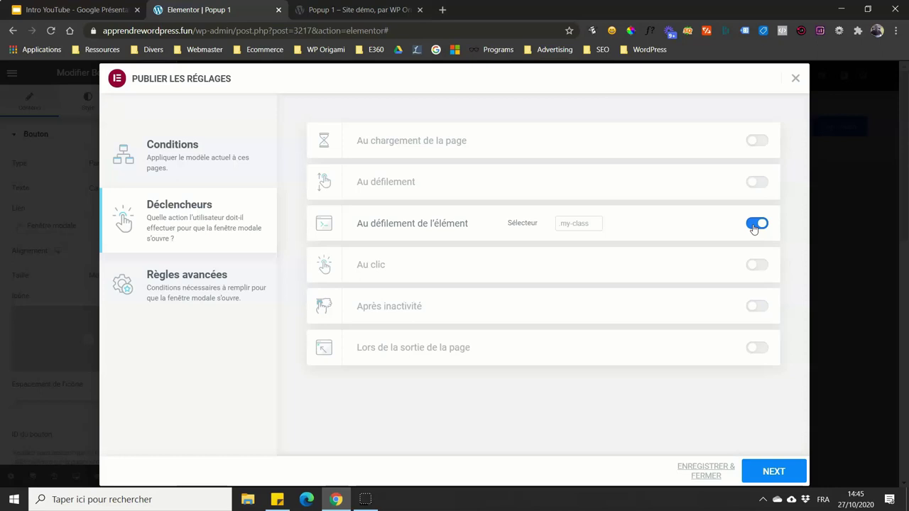
{"action": "left_click", "coordinate": [755, 225]}
{"action": "left_click", "coordinate": [753, 226]}
{"action": "left_click", "coordinate": [751, 225]}
Step: Try the Au clic, Après inactivité and Lors de la sortie de la page triggers in turn, switching each one off
{"action": "left_click", "coordinate": [756, 266]}
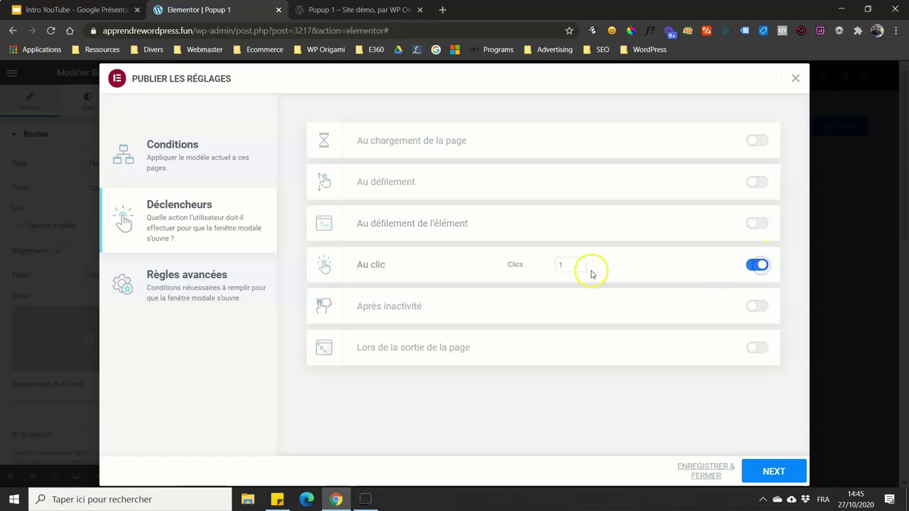
{"action": "left_click", "coordinate": [756, 270]}
{"action": "left_click", "coordinate": [757, 307]}
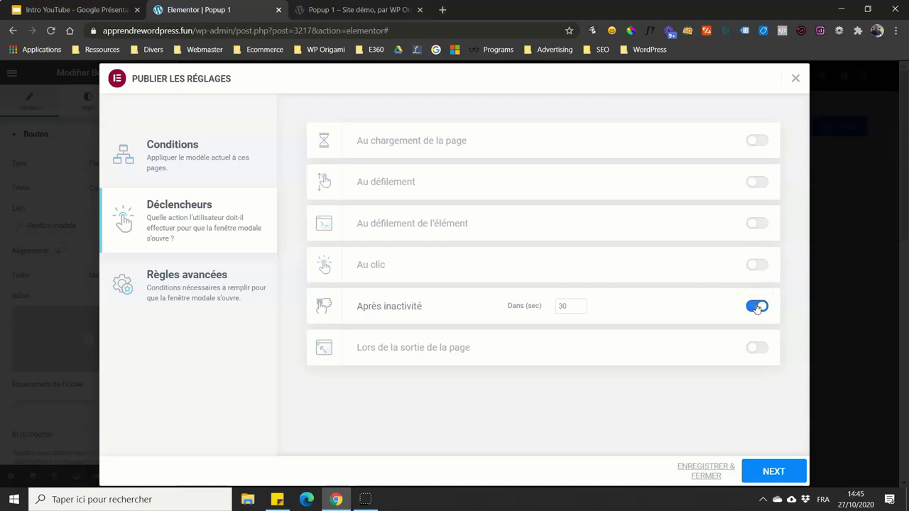
{"action": "left_click", "coordinate": [757, 307]}
{"action": "left_click", "coordinate": [757, 348]}
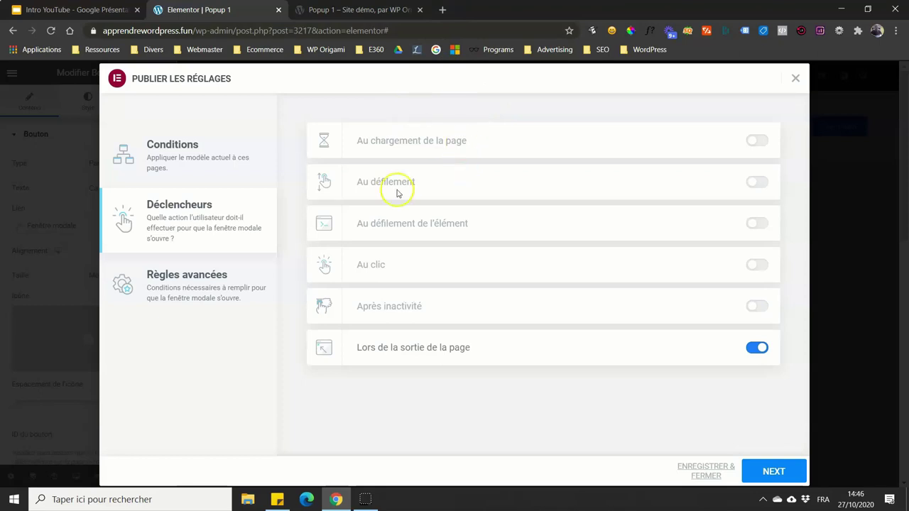
{"action": "left_click", "coordinate": [758, 348]}
Step: Enable the Au chargement de la page trigger with a delay of 5 seconds
{"action": "left_click", "coordinate": [755, 142]}
{"action": "double_click", "coordinate": [561, 140]}
{"action": "left_click", "coordinate": [562, 118]}
Step: Open the advanced rules and try Afficher après X vues de la page and Afficher après X sessions, switching each off
{"action": "left_click", "coordinate": [150, 279]}
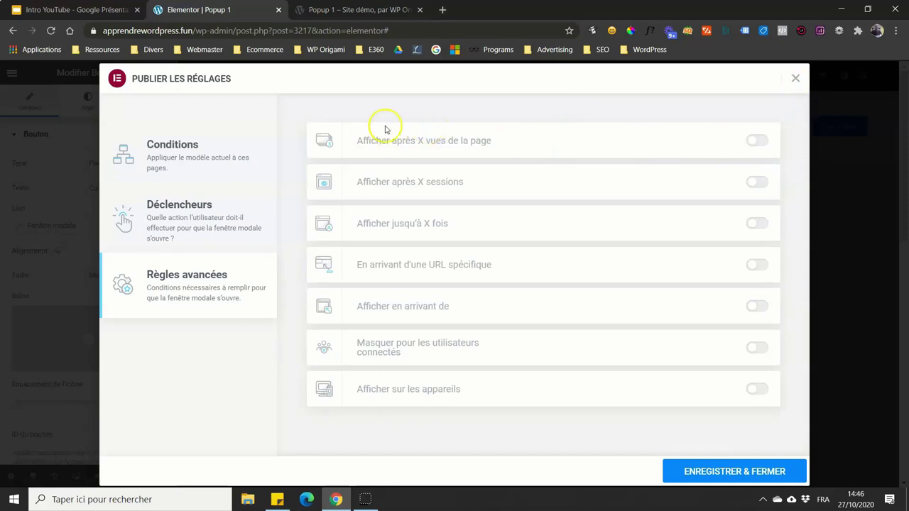
{"action": "left_click", "coordinate": [173, 209]}
{"action": "left_click", "coordinate": [168, 274]}
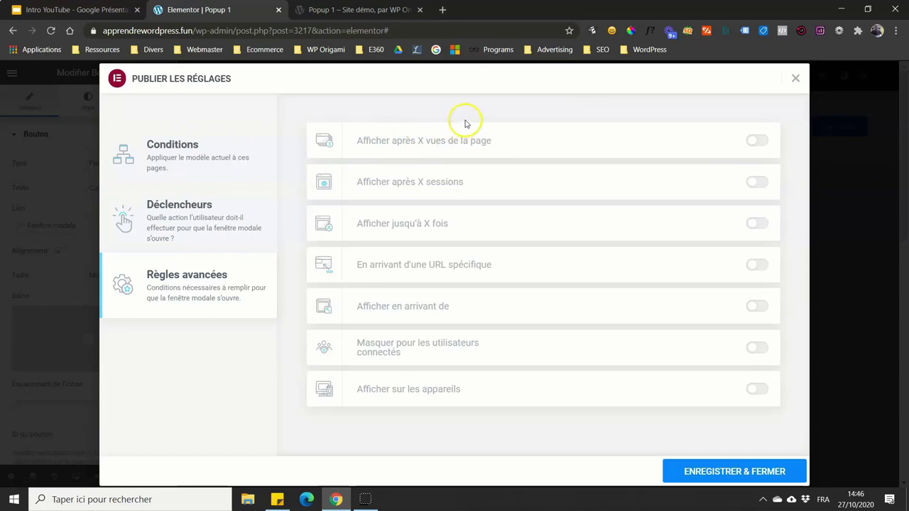
{"action": "left_click", "coordinate": [758, 142]}
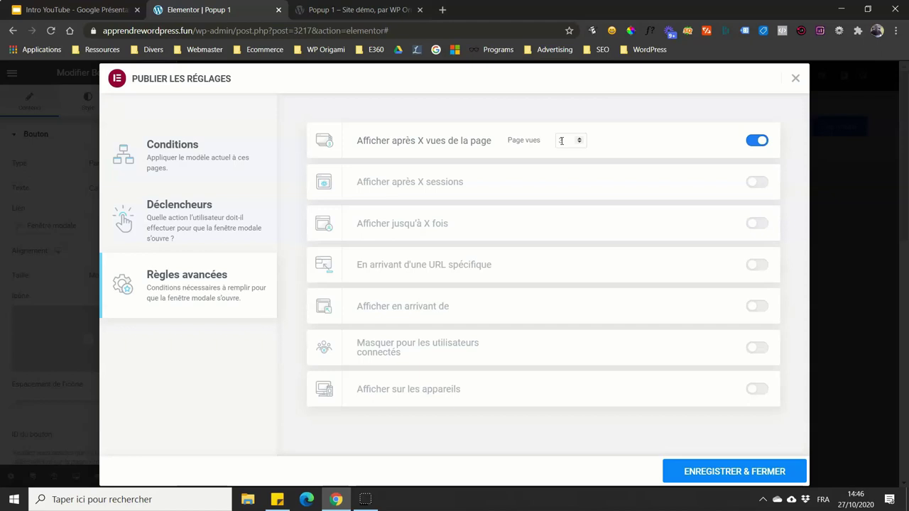
{"action": "left_click", "coordinate": [756, 139]}
{"action": "left_click", "coordinate": [757, 181]}
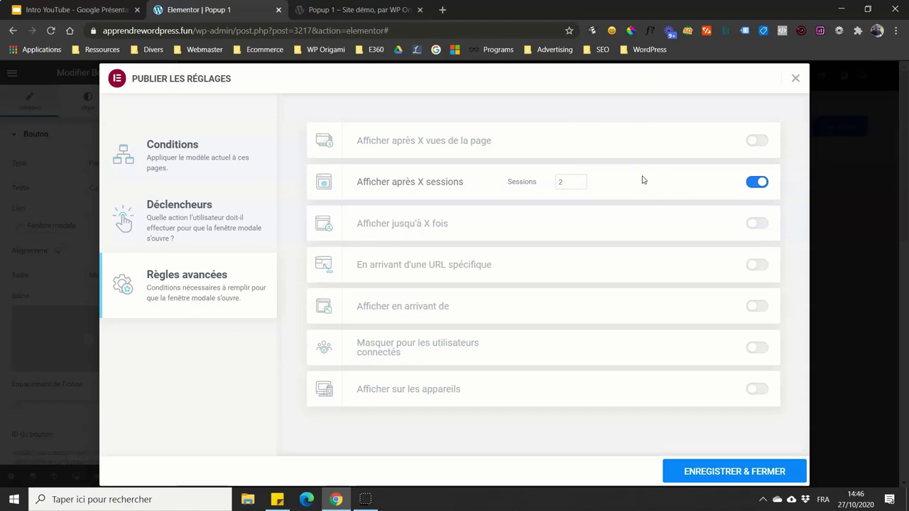
{"action": "left_click", "coordinate": [755, 183]}
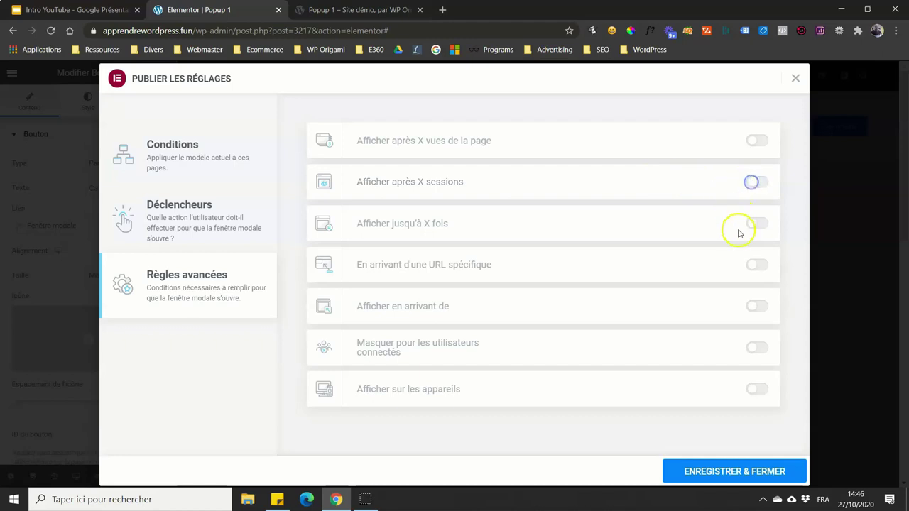
Step: Try the Afficher jusqu'à X fois rule with its count and À la fermeture options, and switch it off
{"action": "left_click", "coordinate": [755, 224]}
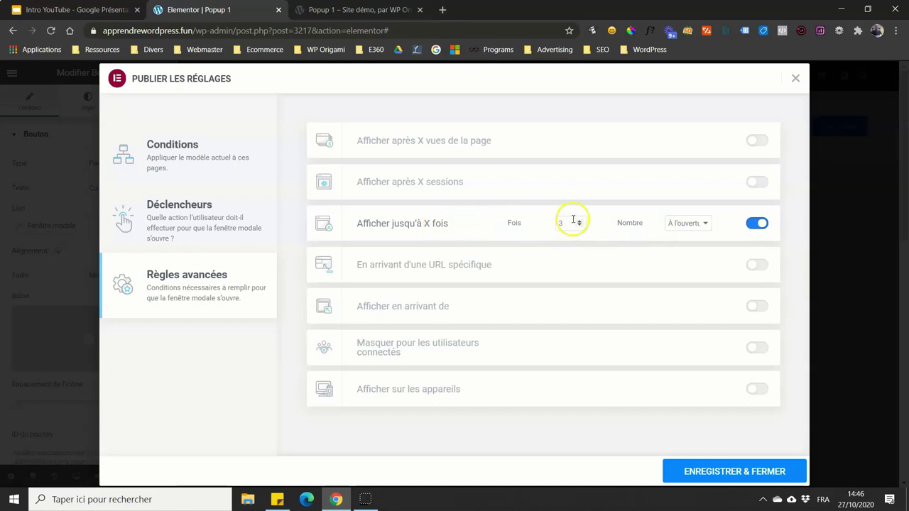
{"action": "left_click", "coordinate": [678, 223]}
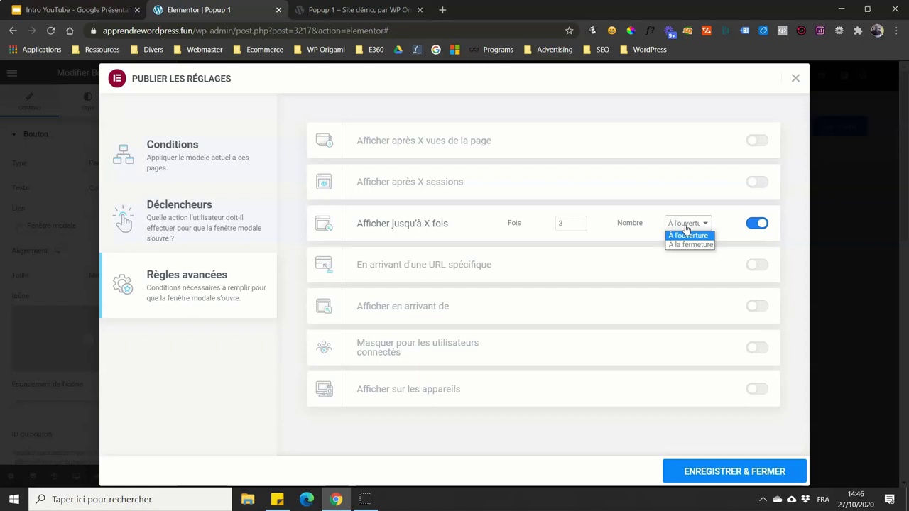
{"action": "left_click", "coordinate": [583, 226]}
{"action": "left_click", "coordinate": [692, 224]}
{"action": "left_click", "coordinate": [688, 244]}
{"action": "left_click", "coordinate": [701, 221]}
{"action": "left_click", "coordinate": [695, 226]}
{"action": "left_click", "coordinate": [758, 224]}
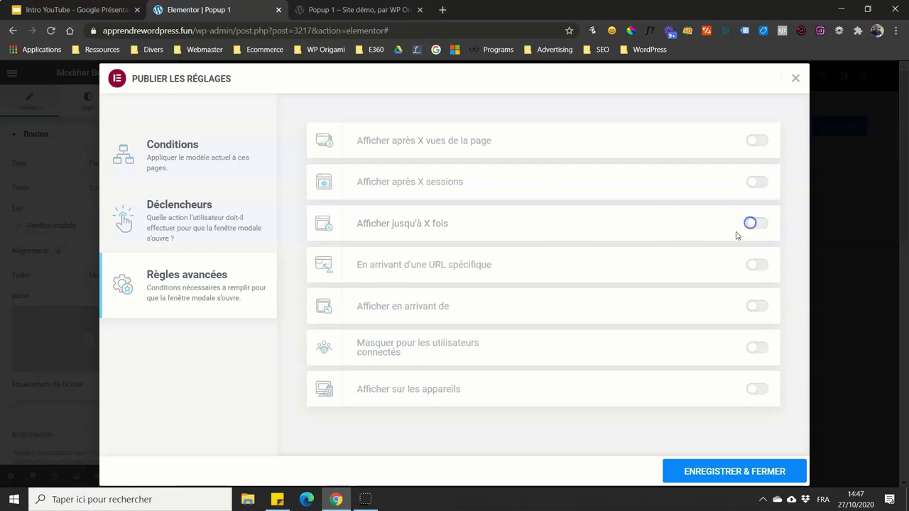
Step: Try the En arrivant d'une URL spécifique rule's options and the Afficher en arrivant de rule, switching both off
{"action": "left_click", "coordinate": [756, 265]}
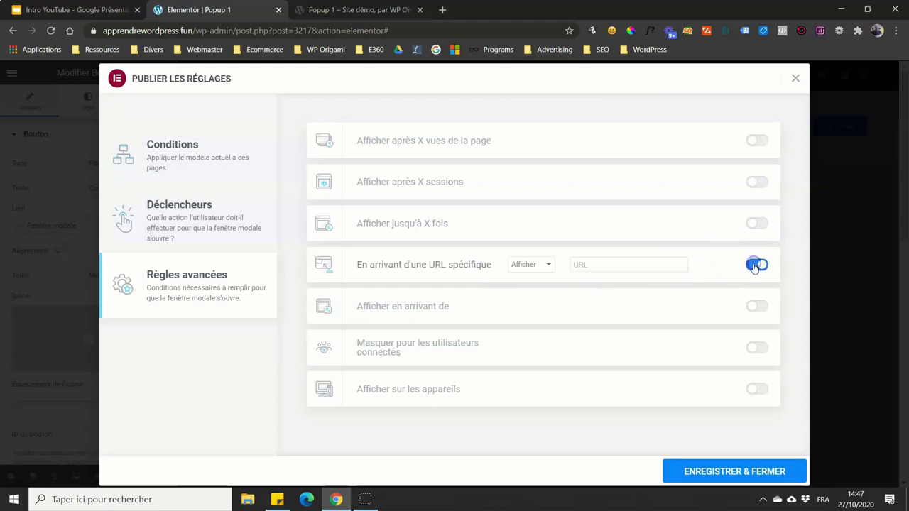
{"action": "left_click", "coordinate": [540, 264]}
{"action": "left_click", "coordinate": [538, 293]}
{"action": "left_click", "coordinate": [532, 265]}
{"action": "left_click", "coordinate": [532, 277]}
{"action": "left_click", "coordinate": [586, 262]}
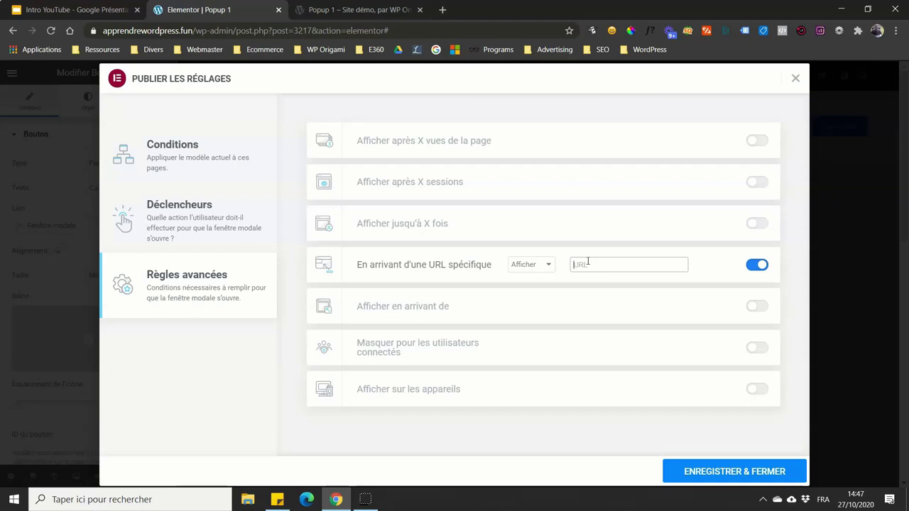
{"action": "left_click", "coordinate": [757, 265]}
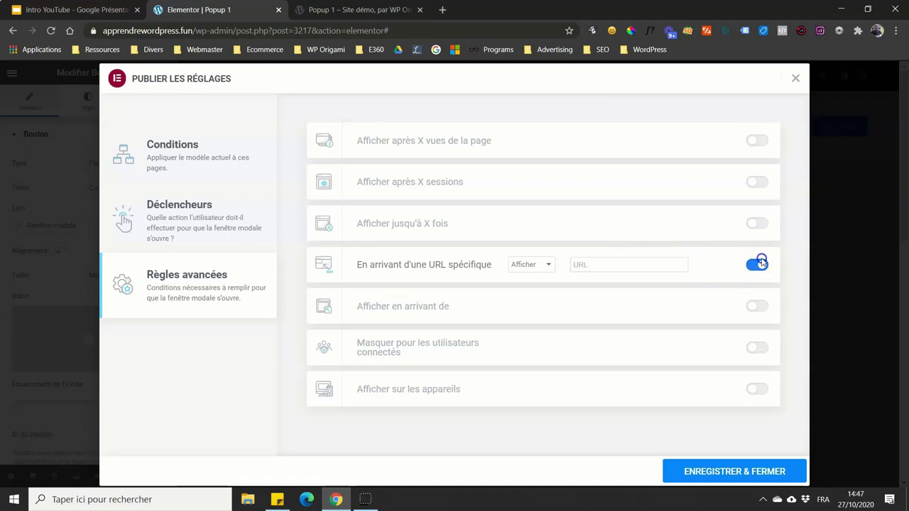
{"action": "left_click", "coordinate": [756, 306]}
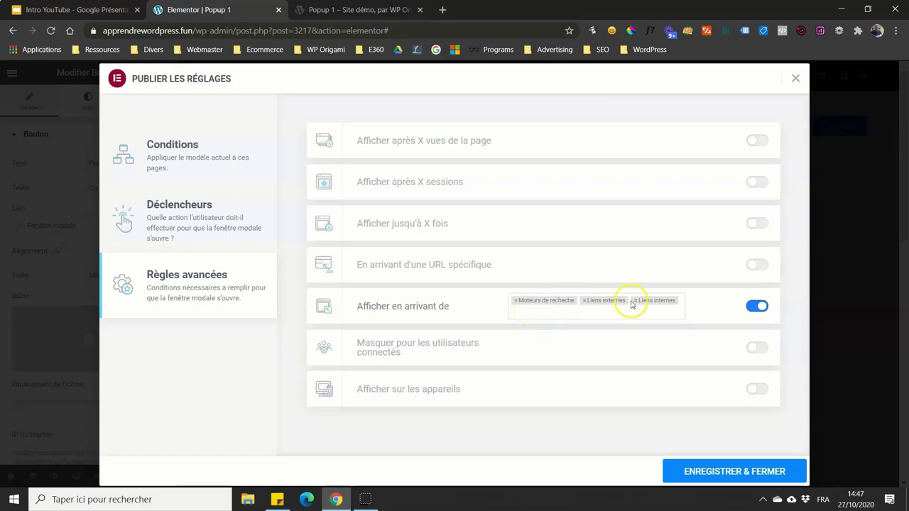
{"action": "left_click", "coordinate": [757, 306]}
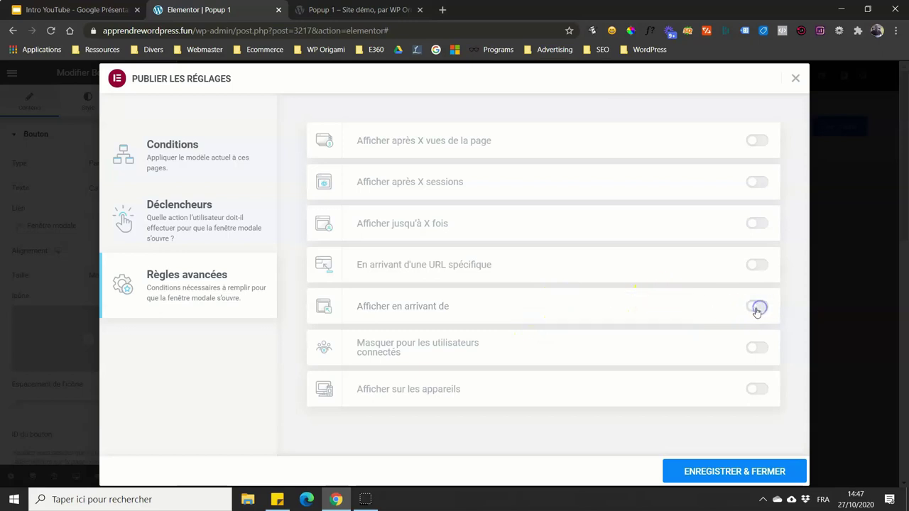
Step: Try the Masquer pour les utilisateurs connectés rule with custom roles, browse the role list, and switch the rule off
{"action": "left_click", "coordinate": [757, 347]}
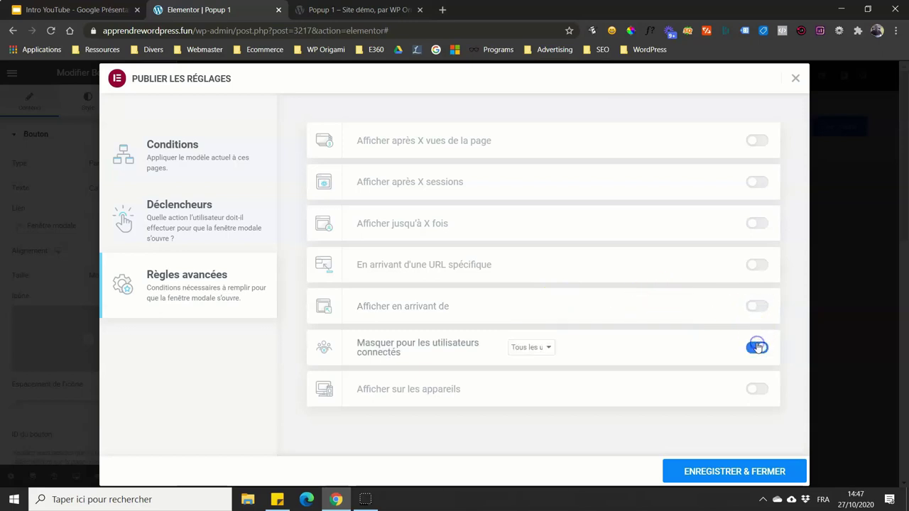
{"action": "left_click", "coordinate": [532, 348]}
{"action": "left_click", "coordinate": [533, 369]}
{"action": "left_click", "coordinate": [529, 347]}
{"action": "left_click", "coordinate": [581, 343]}
{"action": "scroll", "coordinate": [599, 380], "scroll_direction": "down", "scroll_amount": 2}
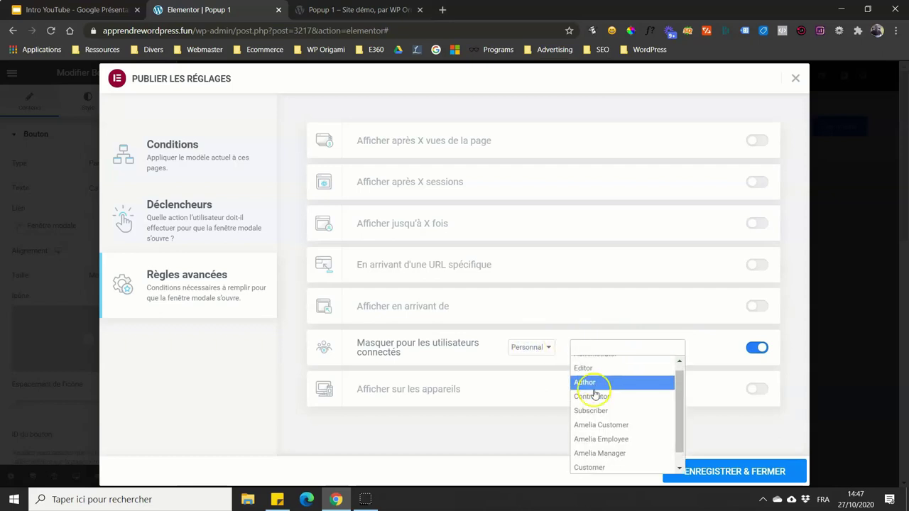
{"action": "scroll", "coordinate": [597, 381], "scroll_direction": "up", "scroll_amount": 2}
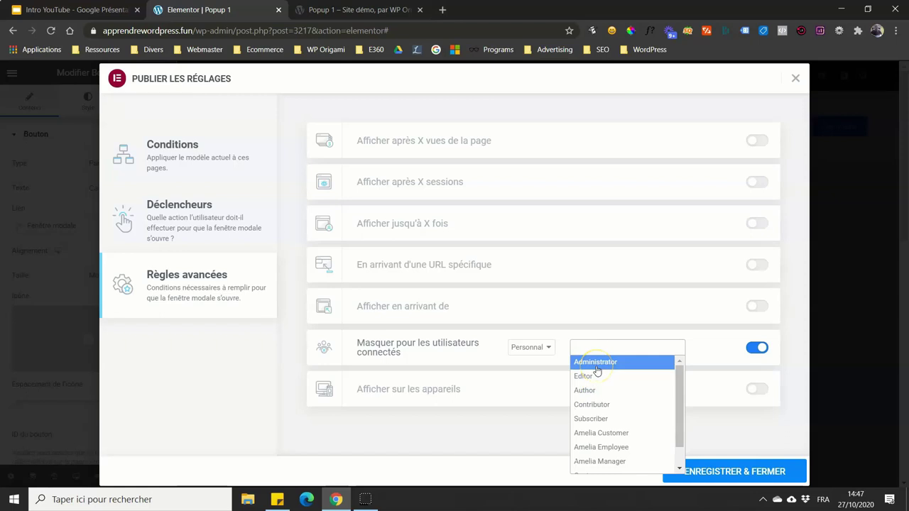
{"action": "scroll", "coordinate": [596, 371], "scroll_direction": "down", "scroll_amount": 1}
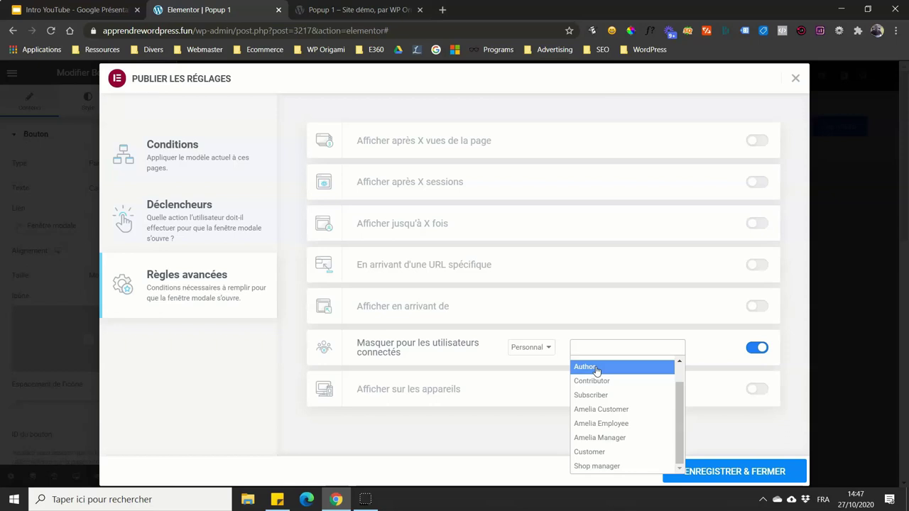
{"action": "scroll", "coordinate": [598, 373], "scroll_direction": "up", "scroll_amount": 1}
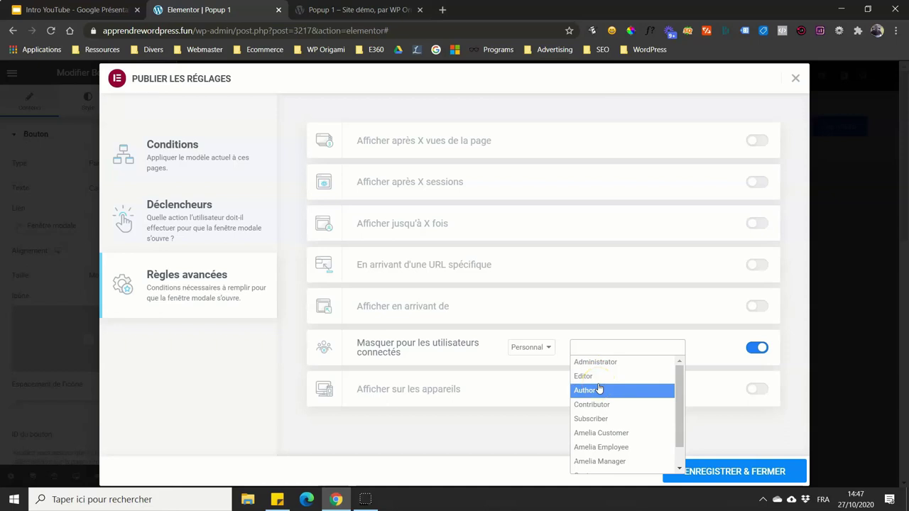
{"action": "left_click", "coordinate": [524, 347]}
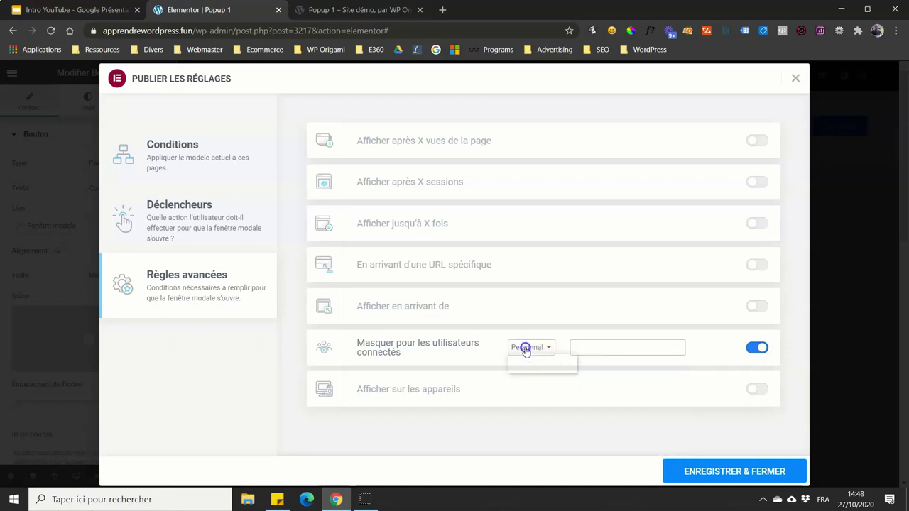
{"action": "left_click", "coordinate": [529, 357]}
{"action": "left_click", "coordinate": [757, 348]}
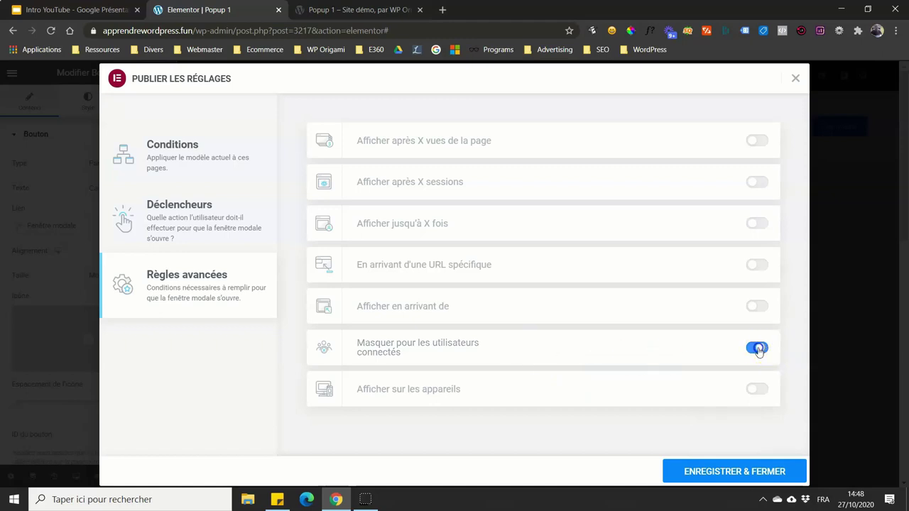
Step: Try the Afficher sur les appareils rule, switch it off, and review the popup's triggers and display conditions
{"action": "left_click", "coordinate": [757, 389]}
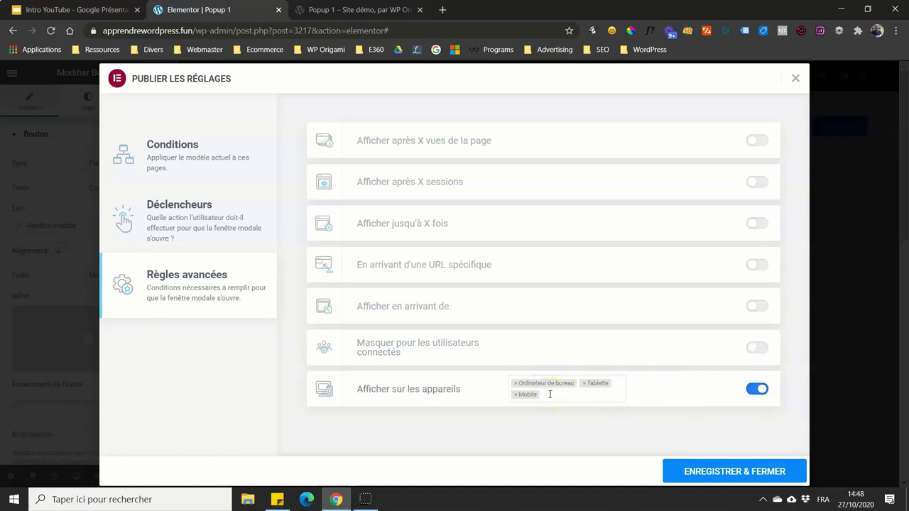
{"action": "left_click", "coordinate": [757, 388]}
{"action": "left_click", "coordinate": [201, 205]}
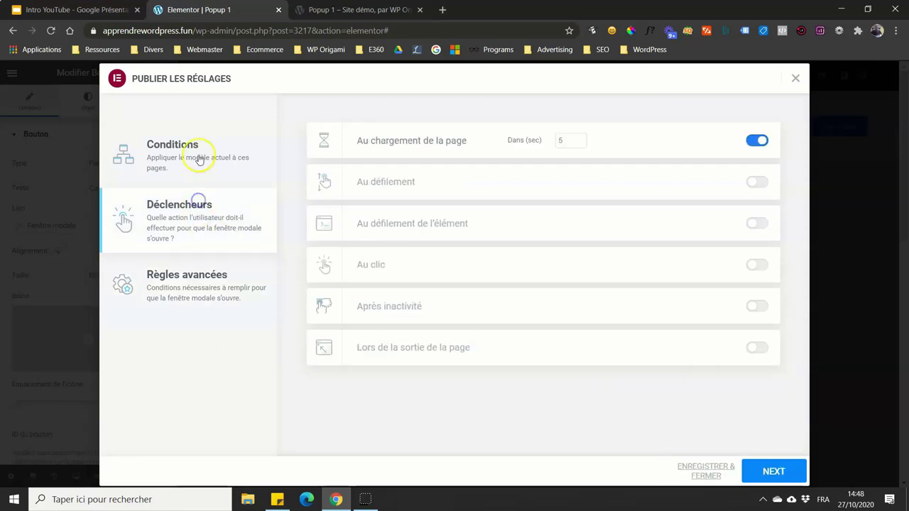
{"action": "left_click", "coordinate": [203, 158]}
{"action": "left_click", "coordinate": [197, 207]}
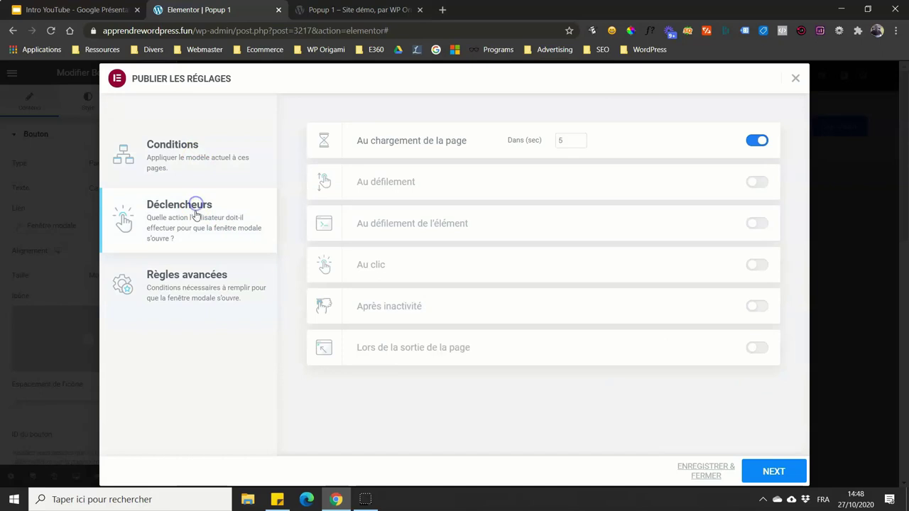
Step: Review the popup's advanced rules, triggers and display conditions in the publish settings
{"action": "left_click", "coordinate": [190, 277]}
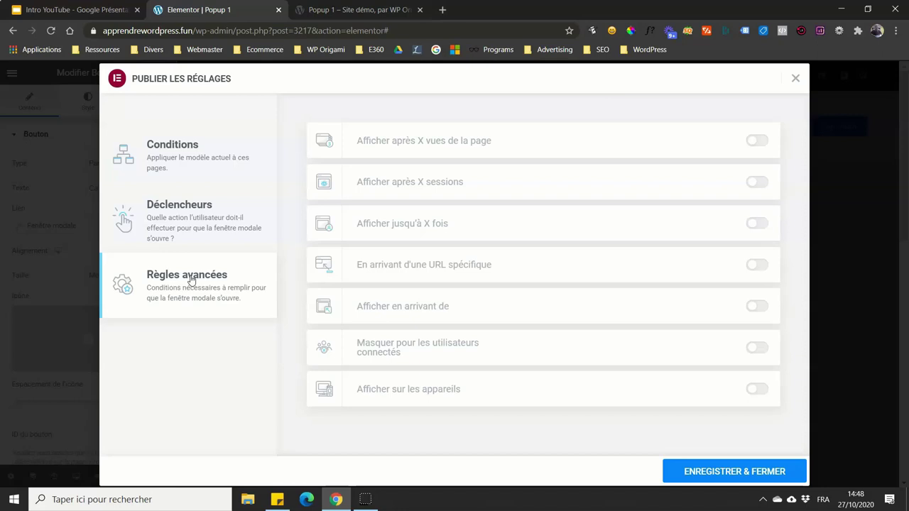
{"action": "left_click", "coordinate": [218, 167]}
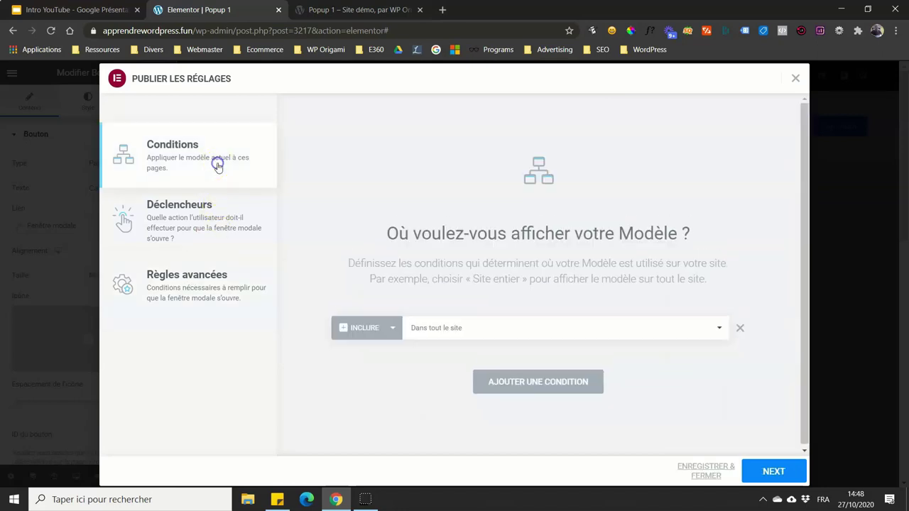
{"action": "left_click", "coordinate": [206, 204]}
{"action": "left_click", "coordinate": [202, 163]}
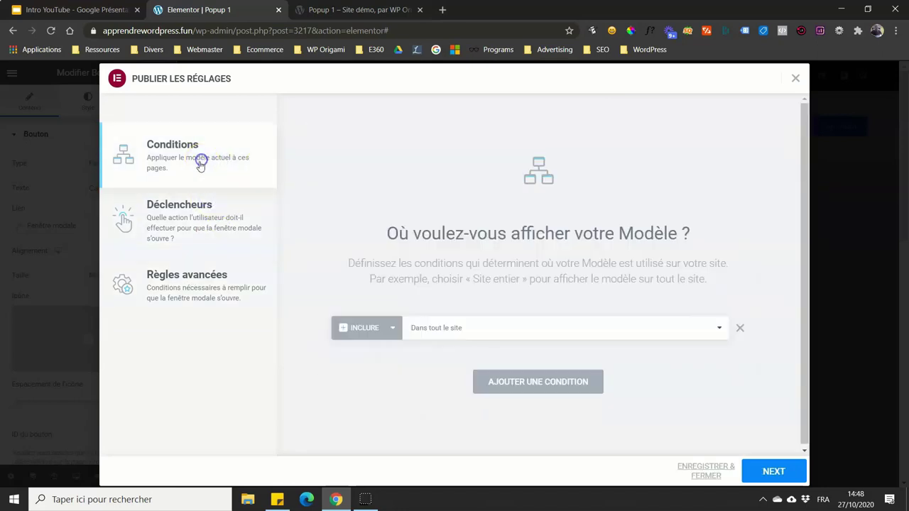
{"action": "left_click", "coordinate": [213, 284]}
{"action": "left_click", "coordinate": [192, 170]}
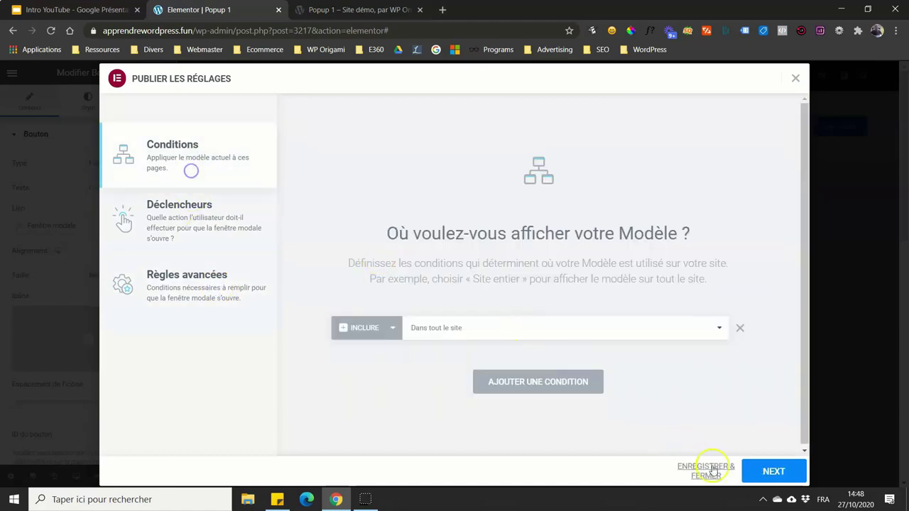
Step: Advance through the triggers and advanced rules, and save and close the publish settings to put the popup online
{"action": "left_click", "coordinate": [774, 471]}
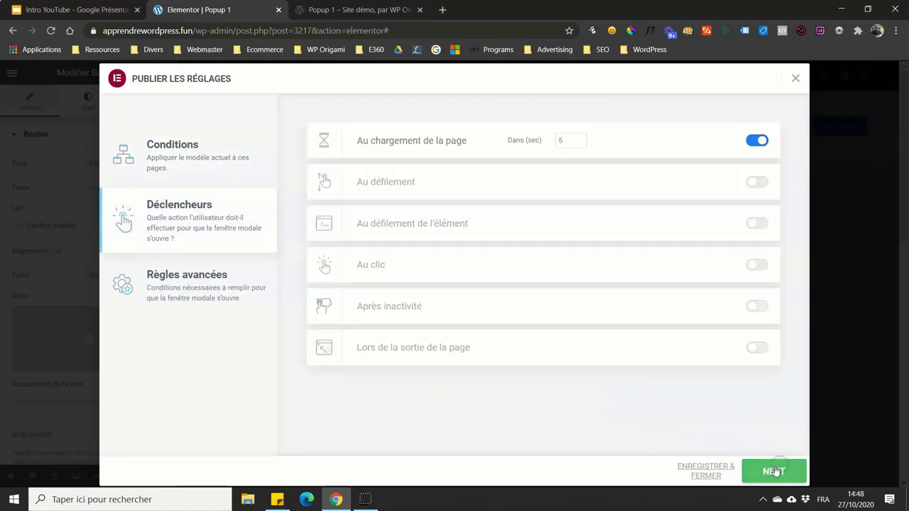
{"action": "left_click", "coordinate": [774, 472]}
{"action": "left_click", "coordinate": [746, 473]}
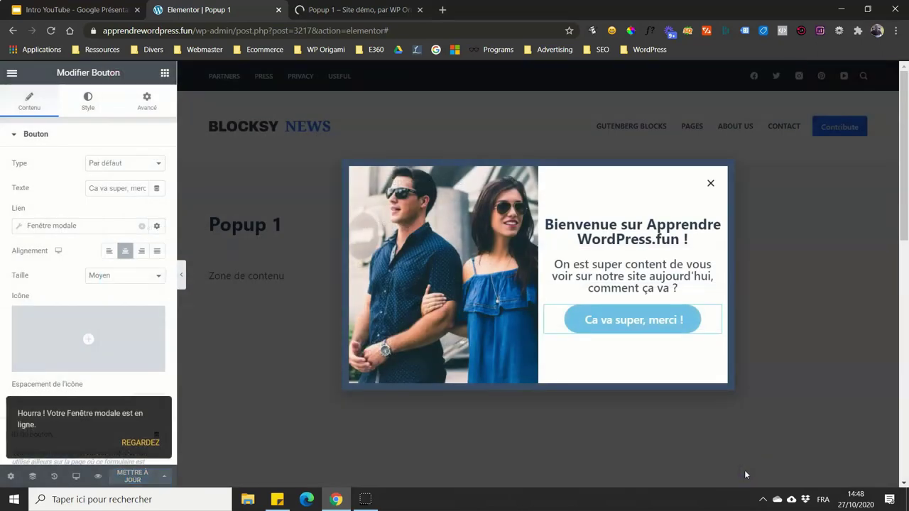
Step: Load the apprendrewordpress.fun home page in the site preview, check it for the popup, and reload it
{"action": "left_click", "coordinate": [359, 9]}
{"action": "left_click_drag", "start_coordinate": [214, 30], "coordinate": [587, 43]}
{"action": "key", "text": "BackSpace"}
{"action": "key", "text": "Return"}
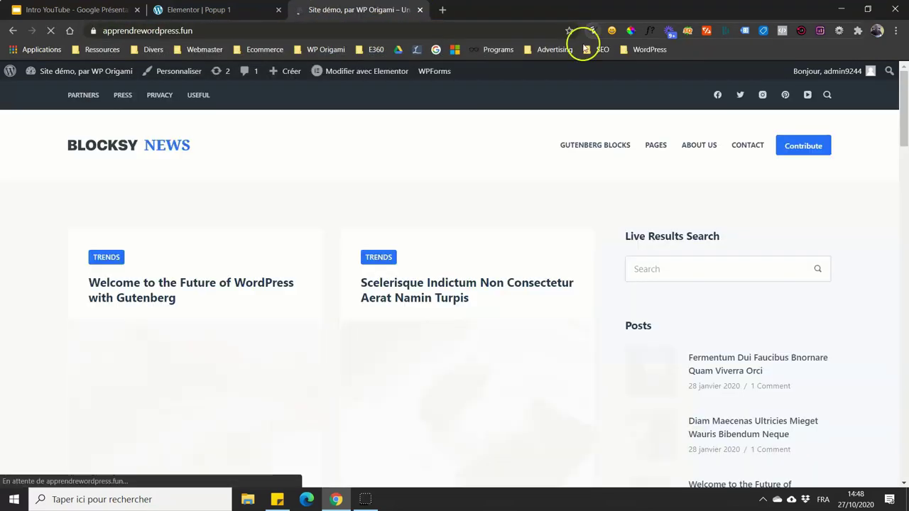
{"action": "scroll", "coordinate": [412, 170], "scroll_direction": "down", "scroll_amount": 5}
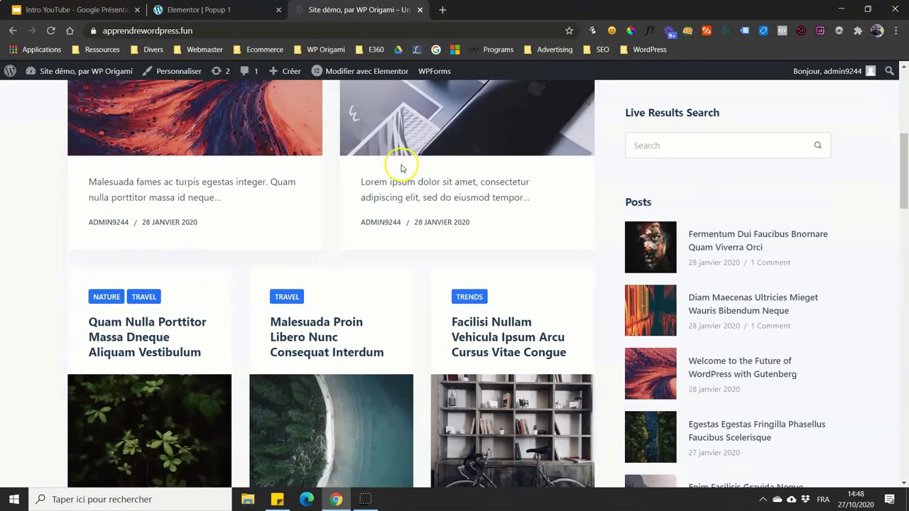
{"action": "scroll", "coordinate": [377, 174], "scroll_direction": "up", "scroll_amount": 5}
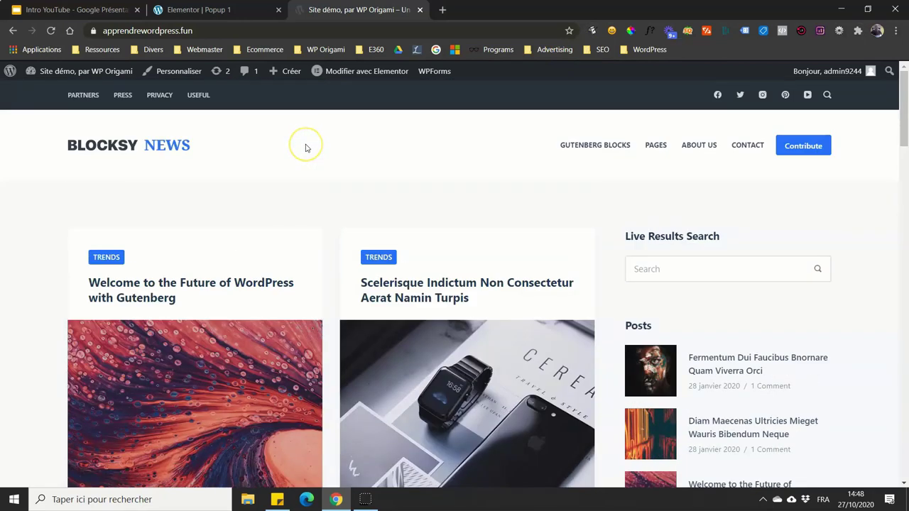
{"action": "scroll", "coordinate": [305, 148], "scroll_direction": "down", "scroll_amount": 4}
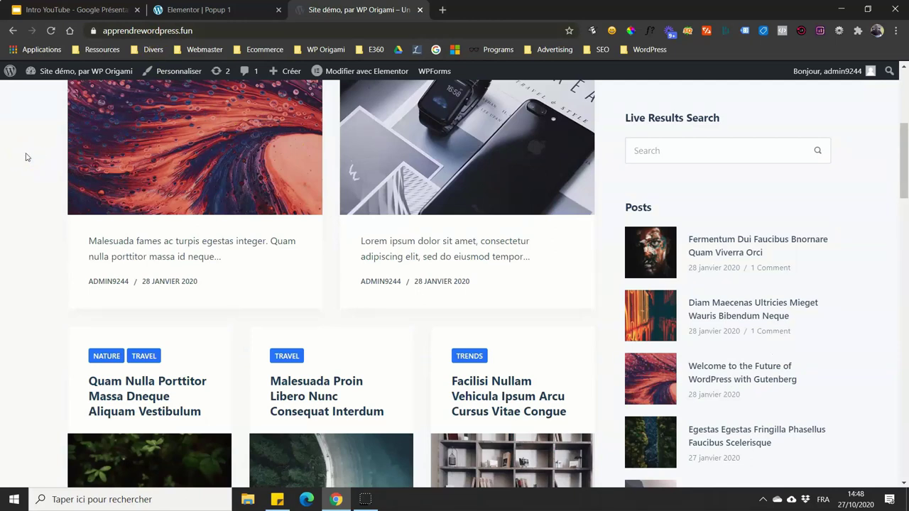
{"action": "left_click", "coordinate": [51, 30]}
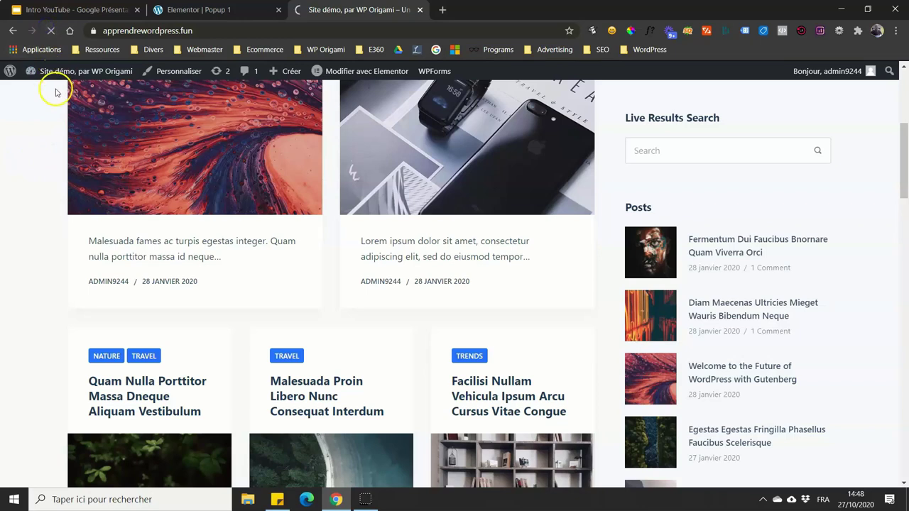
Step: Copy the home page address and open apprendrewordpress.fun in a new private browsing window
{"action": "left_click", "coordinate": [151, 31]}
{"action": "key", "text": "ctrl+c"}
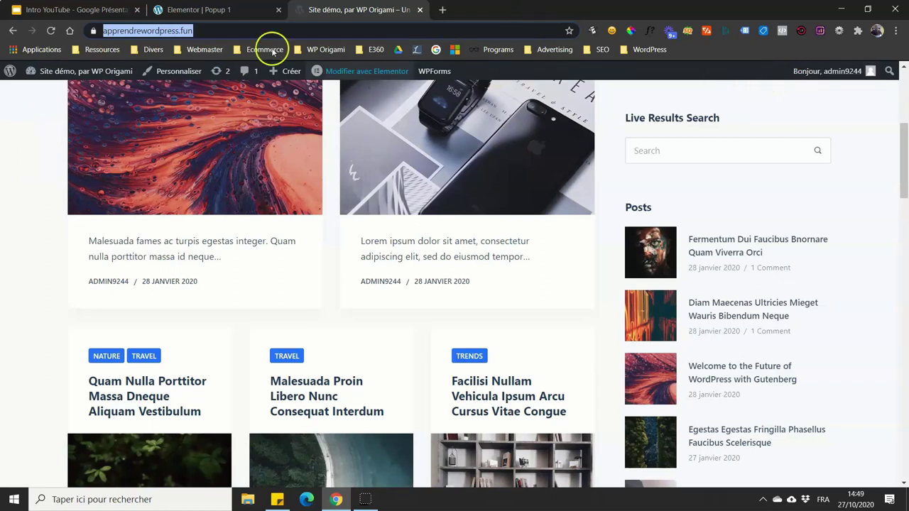
{"action": "left_click", "coordinate": [897, 30]}
{"action": "left_click", "coordinate": [831, 75]}
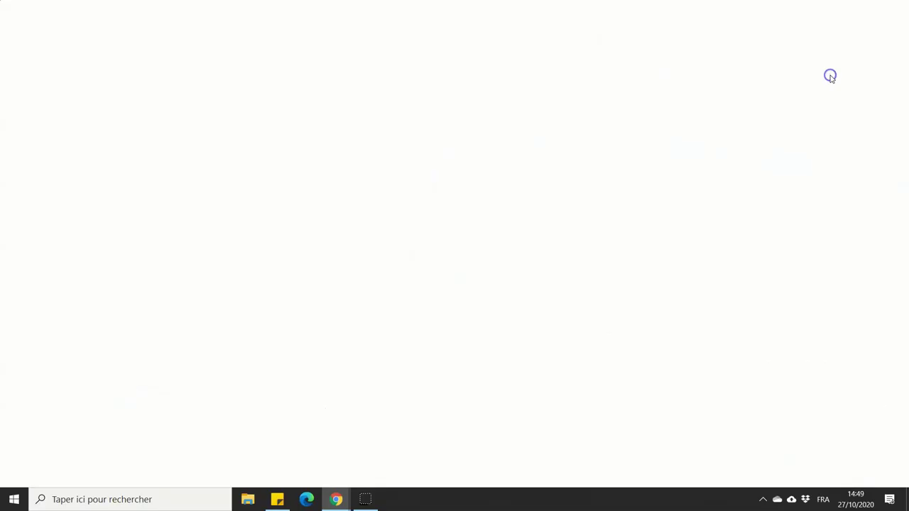
{"action": "key", "text": "ctrl+v"}
{"action": "key", "text": "Return"}
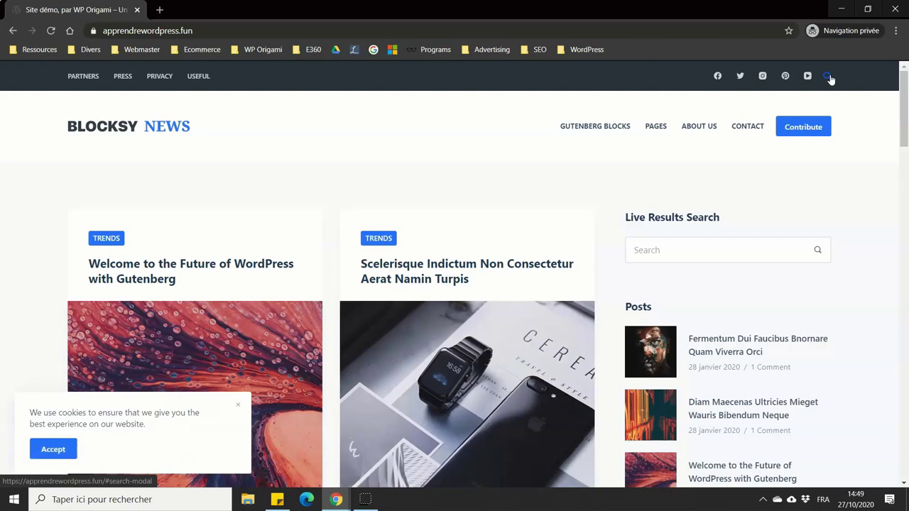
Step: Browse the home page until the popup opens, test closing it with its Ca va super, merci ! button, and return to the Elementor editor
{"action": "scroll", "coordinate": [323, 191], "scroll_direction": "down", "scroll_amount": 5}
{"action": "scroll", "coordinate": [294, 163], "scroll_direction": "down", "scroll_amount": 1}
{"action": "scroll", "coordinate": [272, 172], "scroll_direction": "up", "scroll_amount": 4}
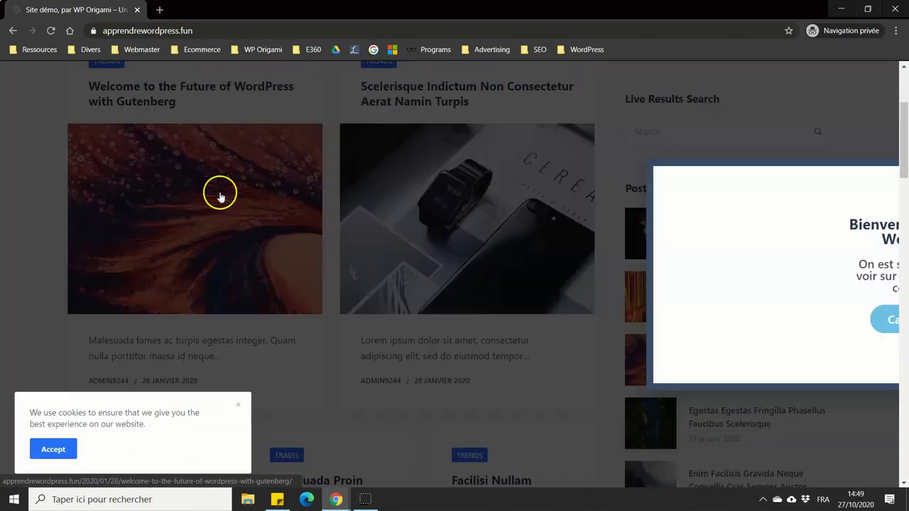
{"action": "left_click", "coordinate": [534, 319]}
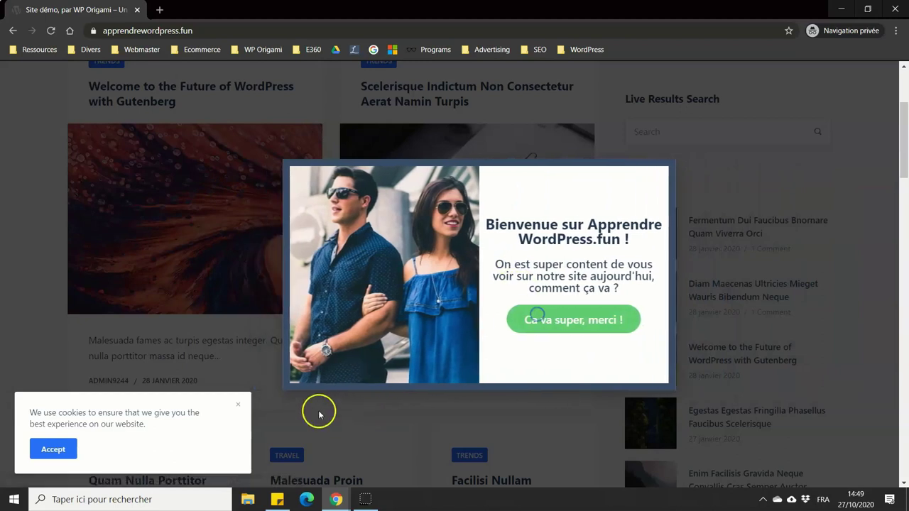
{"action": "scroll", "coordinate": [315, 234], "scroll_direction": "up", "scroll_amount": 3}
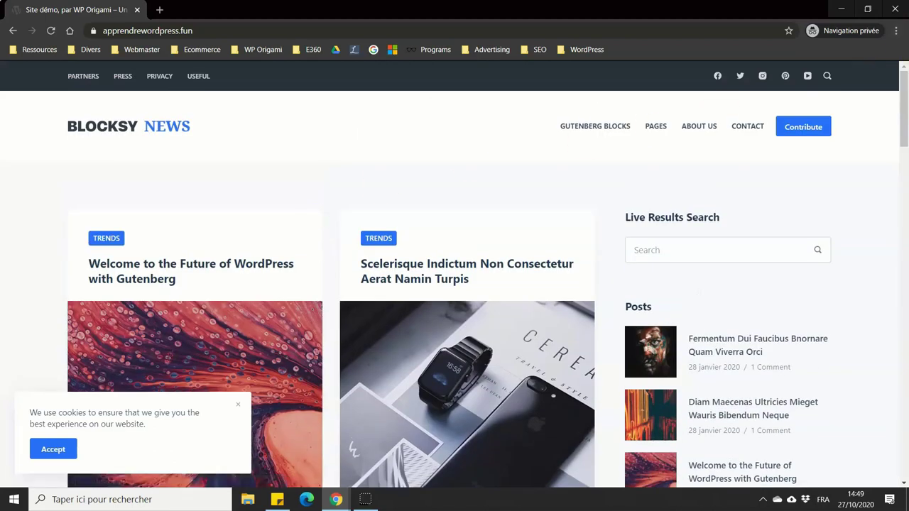
{"action": "left_click", "coordinate": [895, 9]}
{"action": "left_click", "coordinate": [163, 10]}
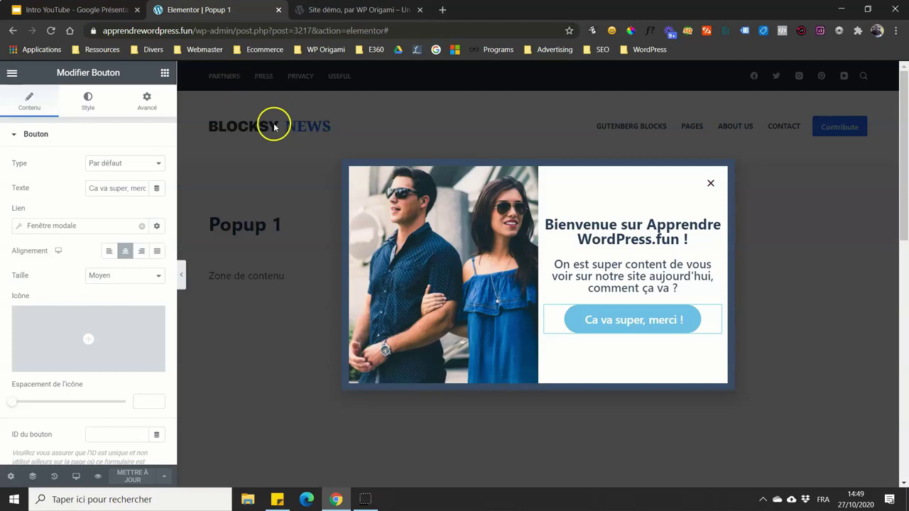